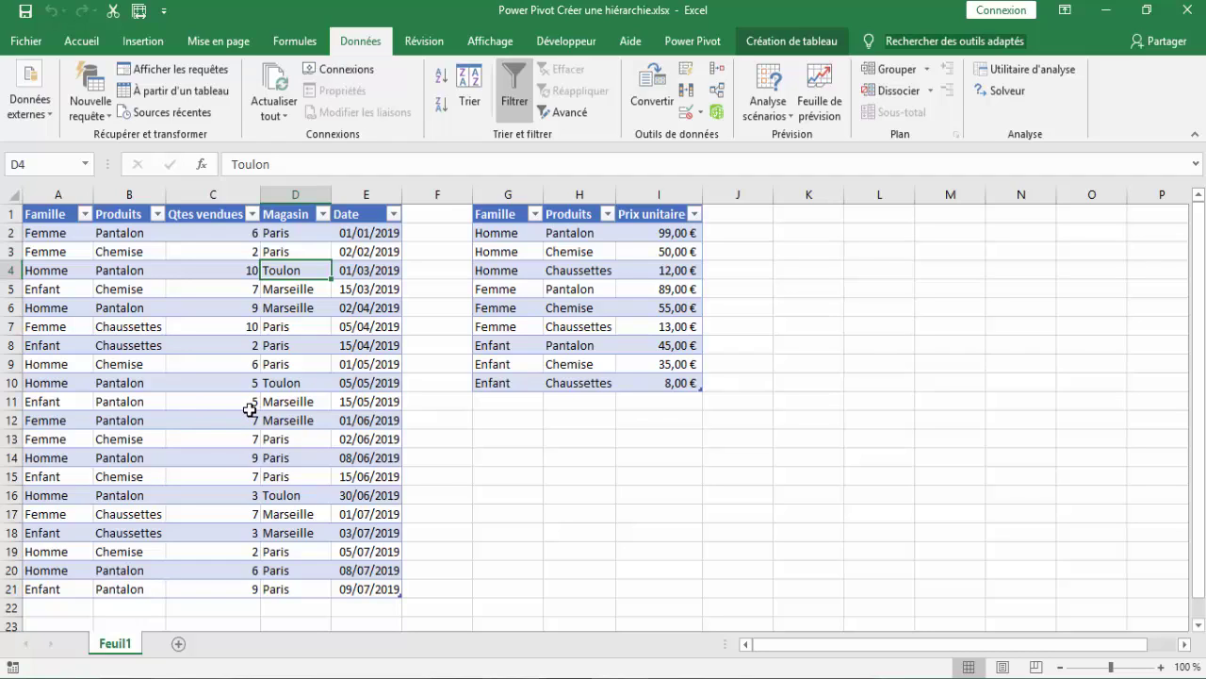
Look over the sales table and the nine-row price table, selecting their Famille and Produits columns
{"action": "left_click", "coordinate": [553, 323]}
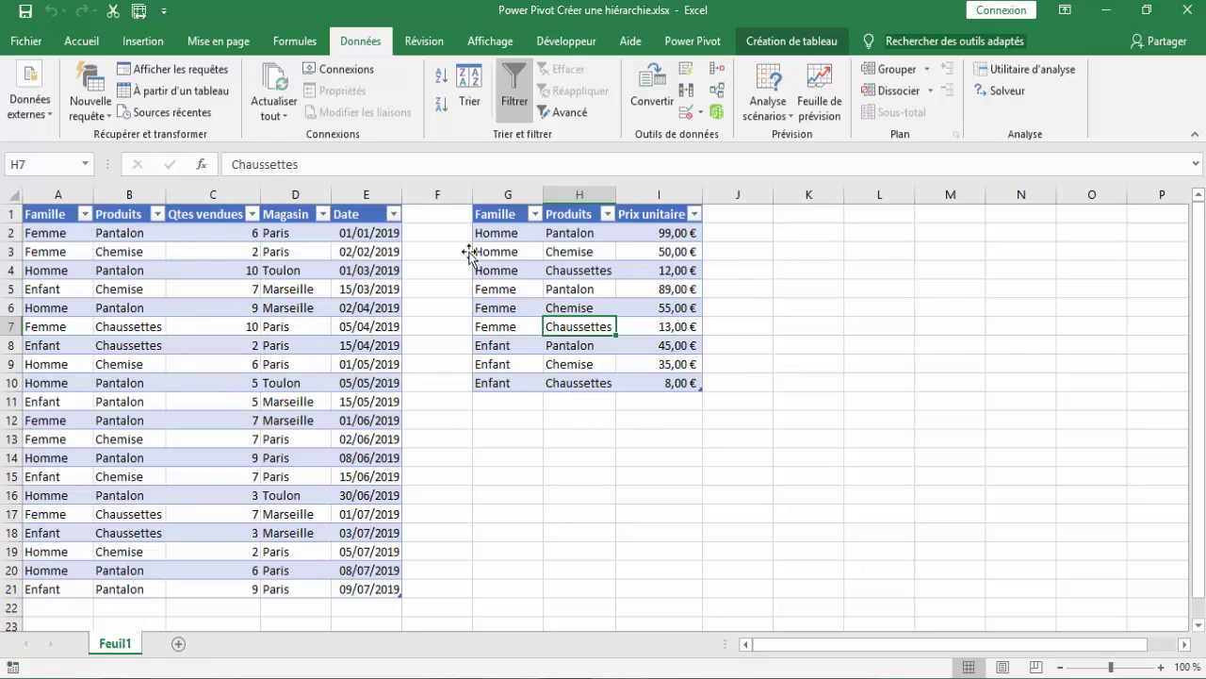
{"action": "left_click", "coordinate": [58, 194]}
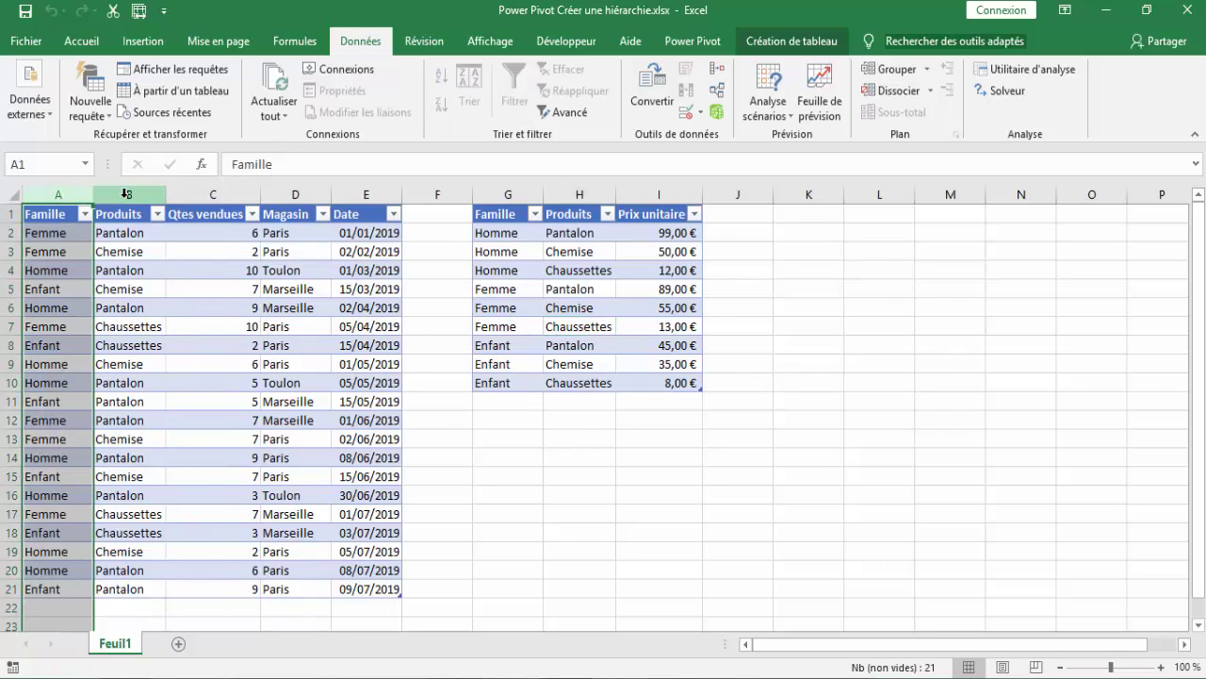
{"action": "left_click_drag", "start_coordinate": [126, 193], "coordinate": [509, 193]}
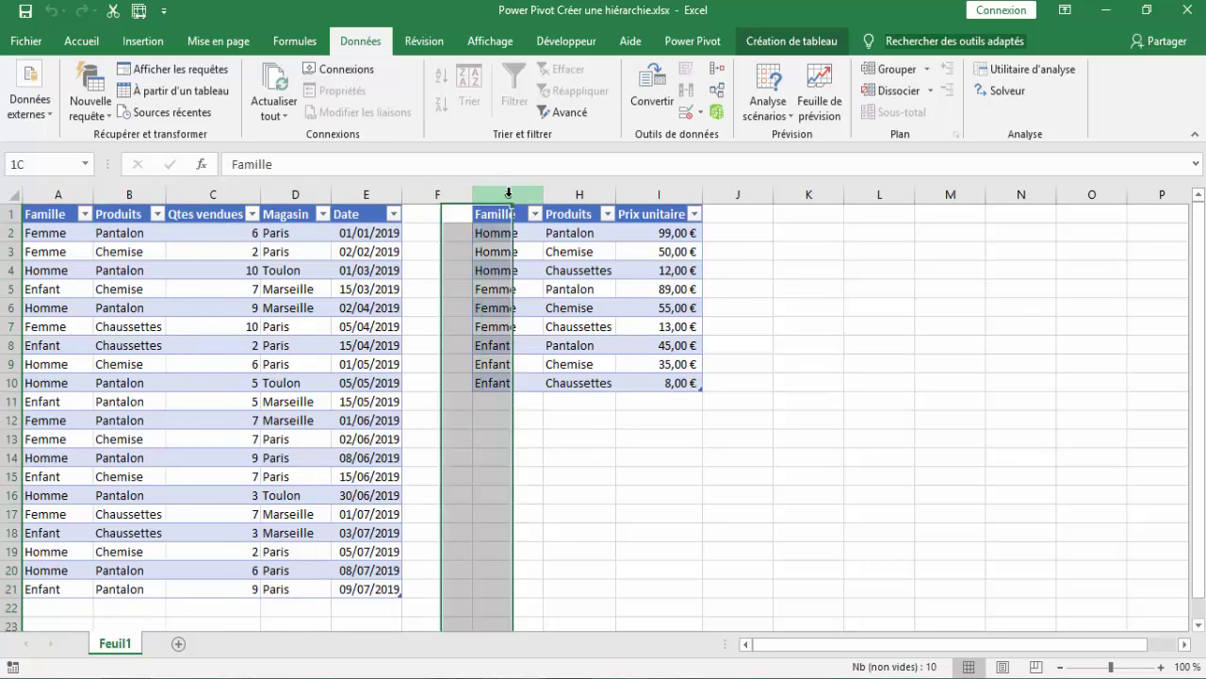
{"action": "left_click", "coordinate": [584, 193]}
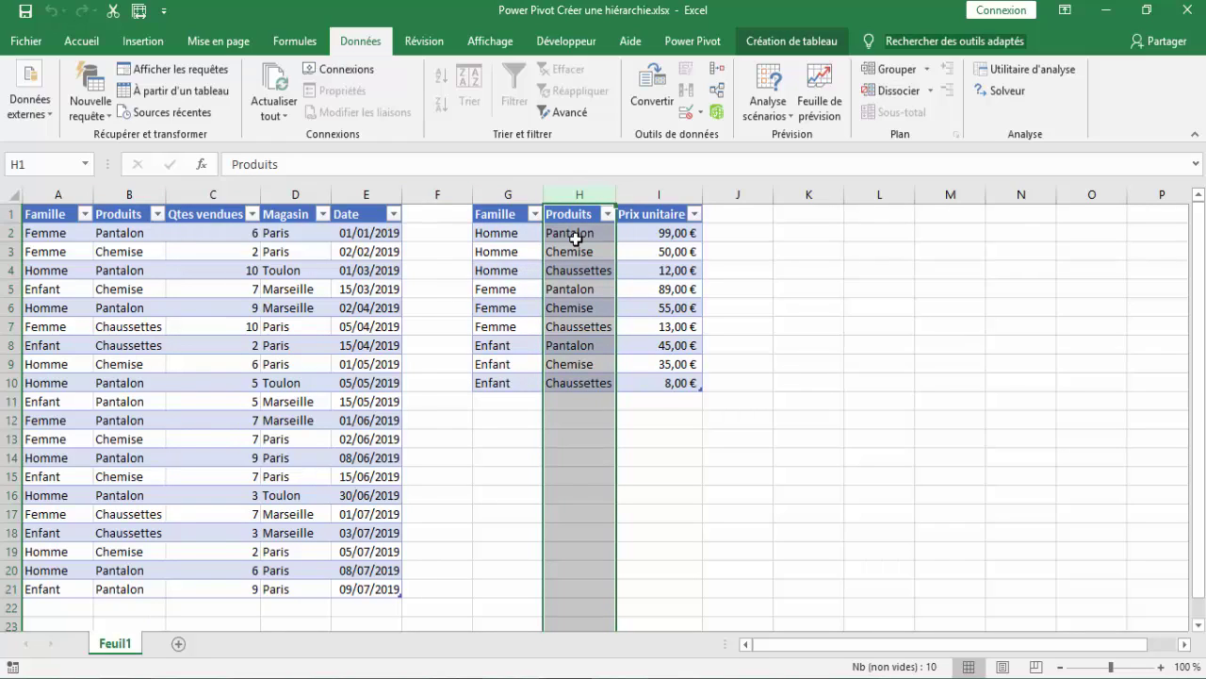
{"action": "left_click", "coordinate": [296, 320]}
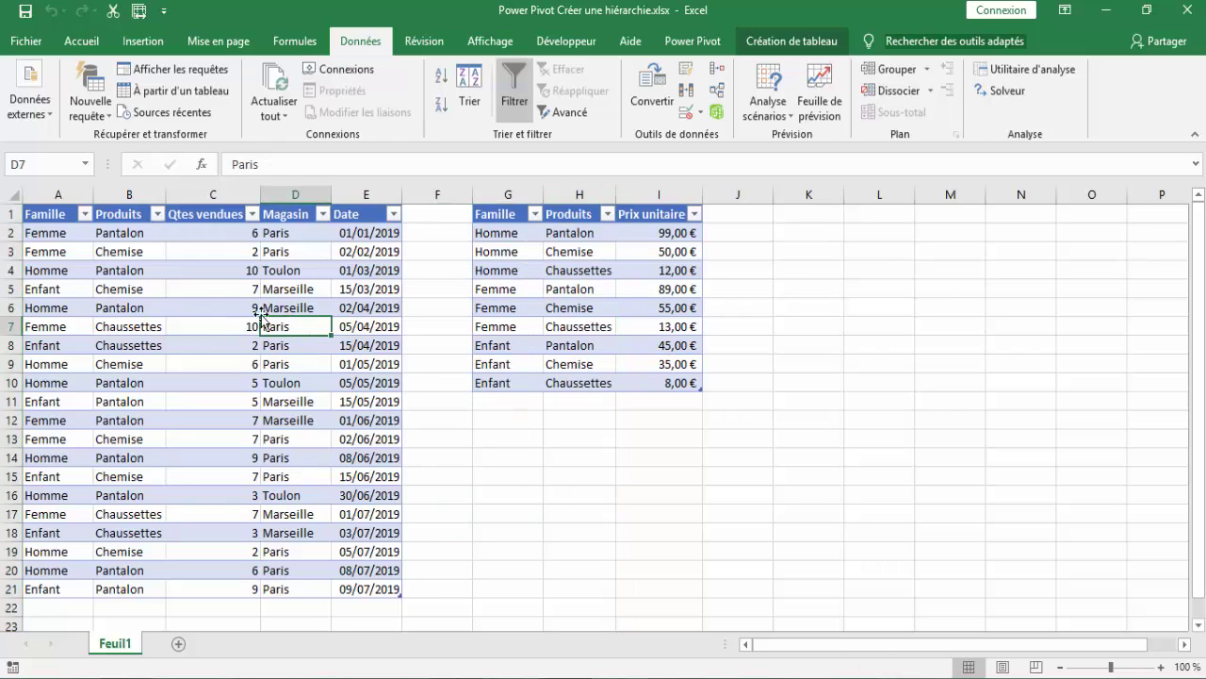
{"action": "left_click", "coordinate": [192, 292]}
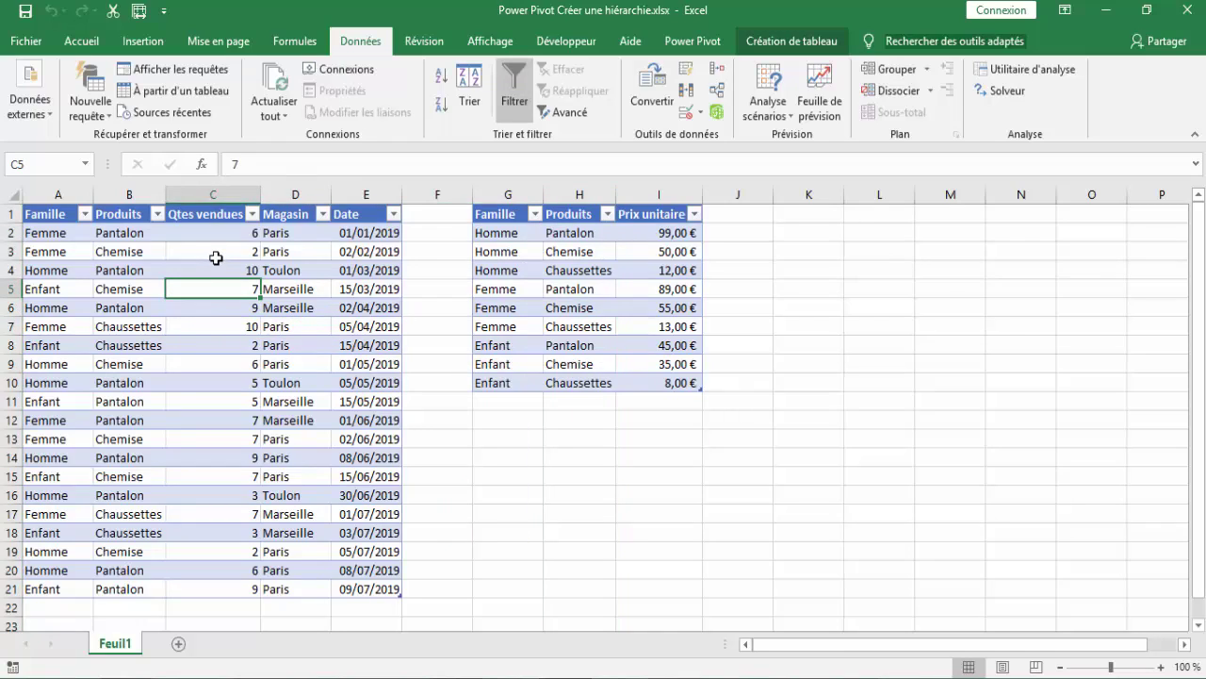
{"action": "left_click_drag", "start_coordinate": [132, 251], "coordinate": [235, 345]}
{"action": "left_click", "coordinate": [295, 383]}
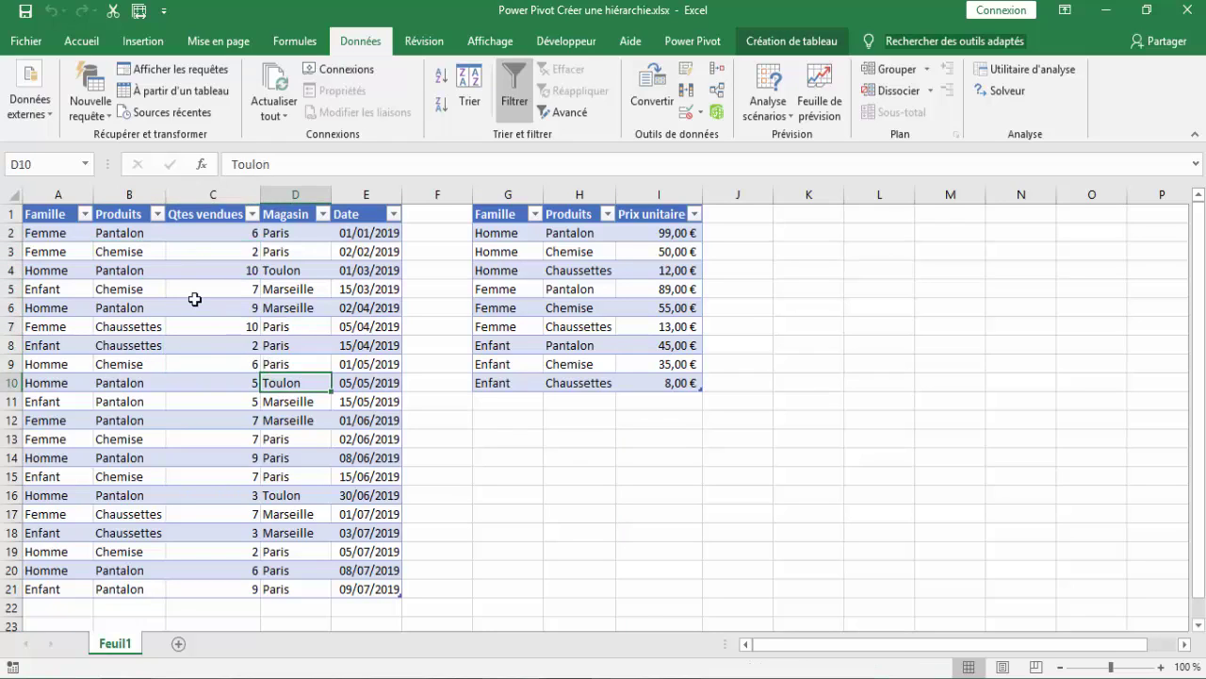
{"action": "left_click", "coordinate": [194, 299]}
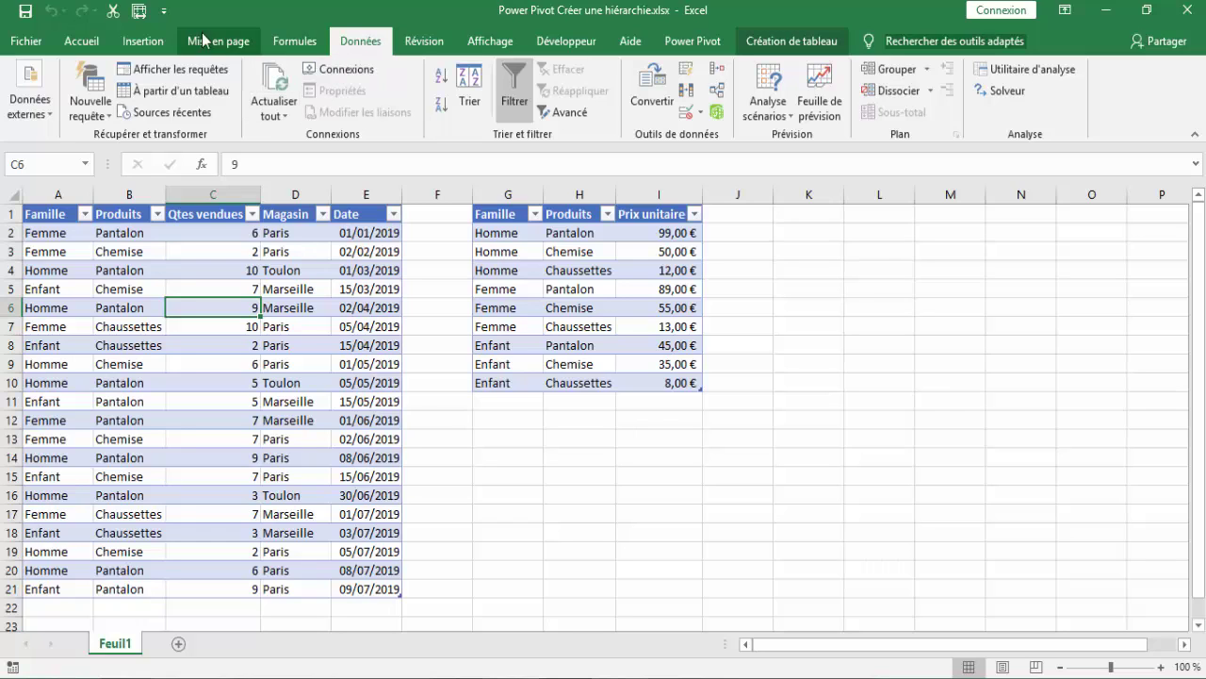
Browse the Insertion and Accueil tabs and the table styles gallery without changing anything
{"action": "left_click", "coordinate": [139, 44]}
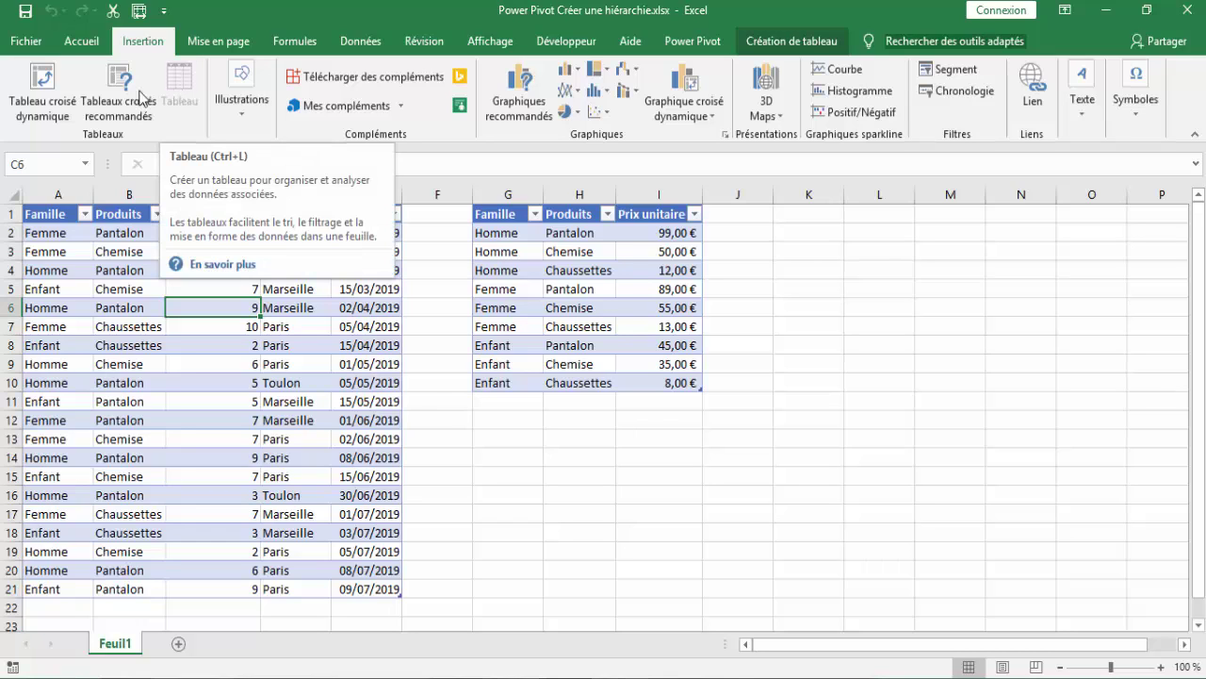
{"action": "left_click", "coordinate": [85, 41]}
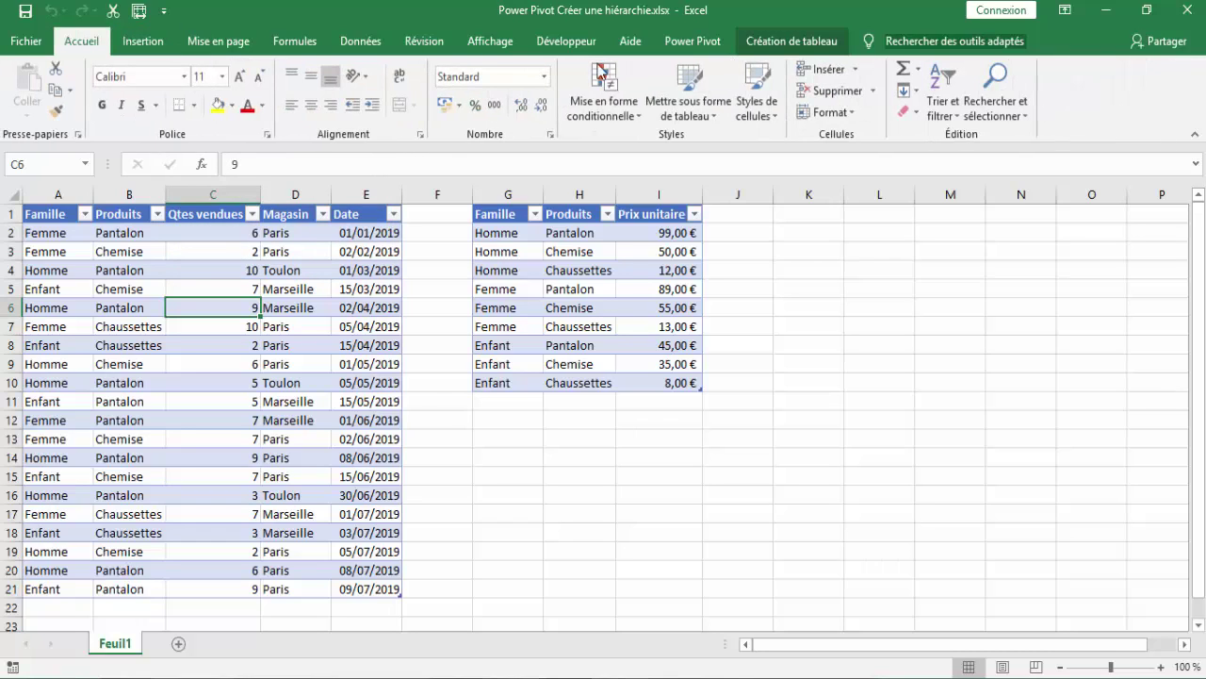
{"action": "left_click", "coordinate": [695, 115]}
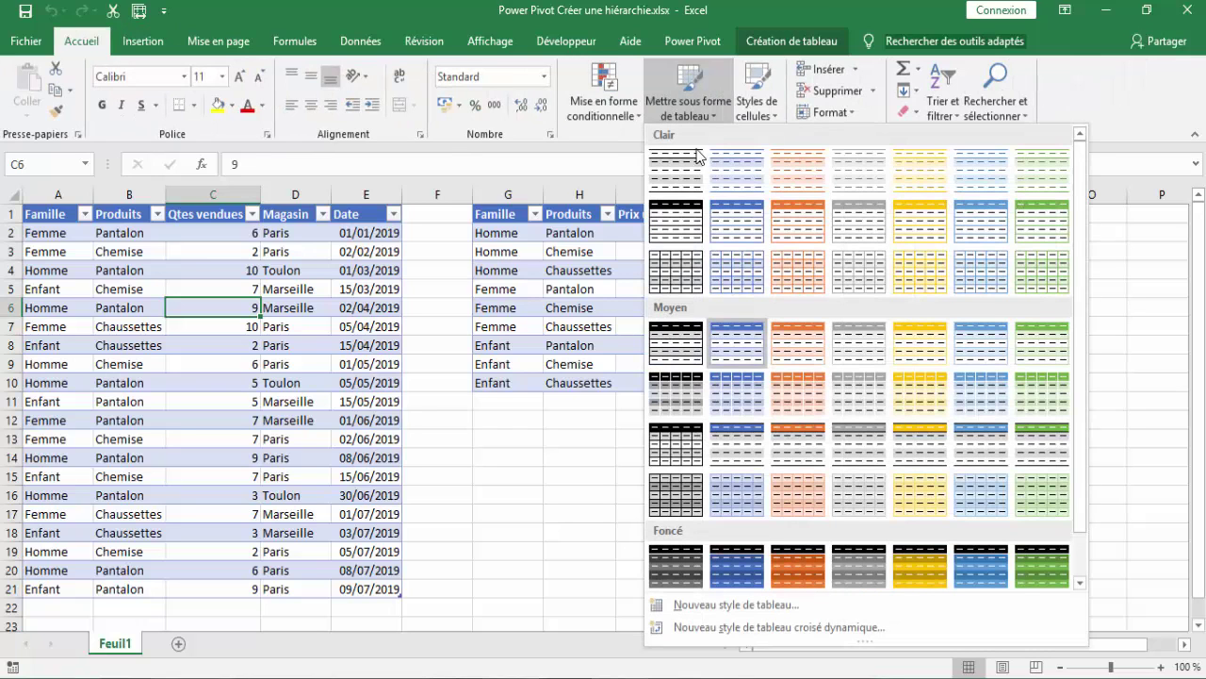
{"action": "left_click", "coordinate": [368, 283]}
{"action": "left_click", "coordinate": [245, 284]}
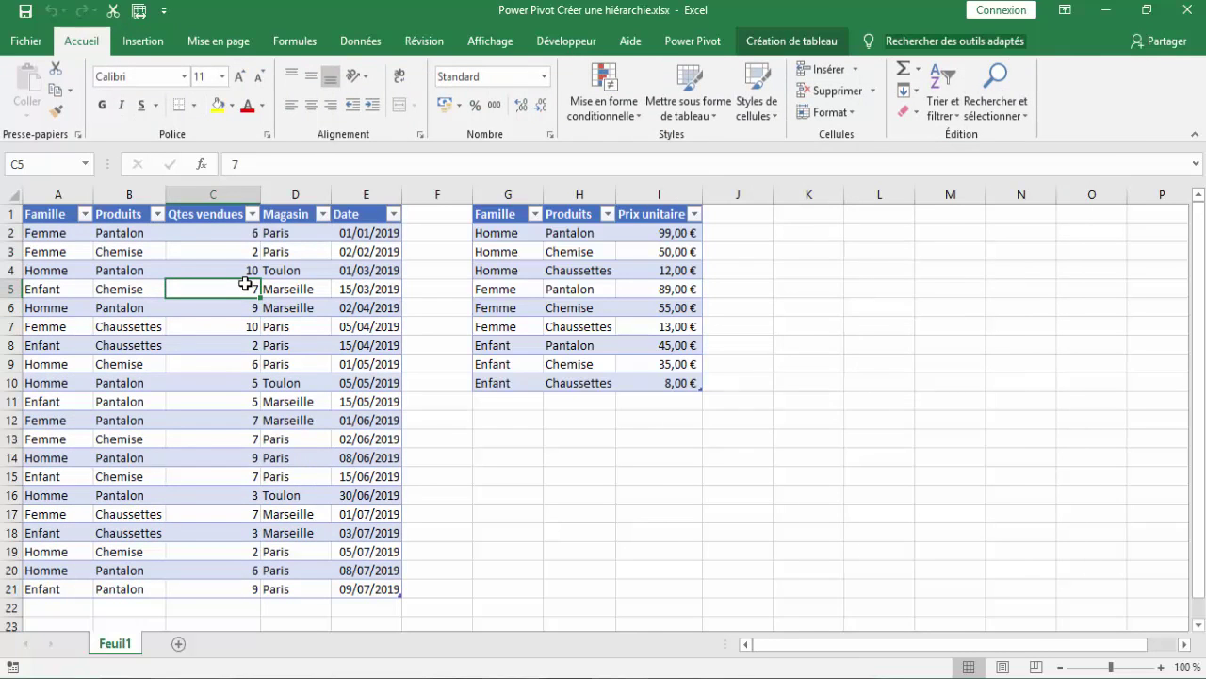
Confirm the tables are named PrixProduits and VentesProduit, then glance at the Power Pivot tab
{"action": "left_click", "coordinate": [792, 45]}
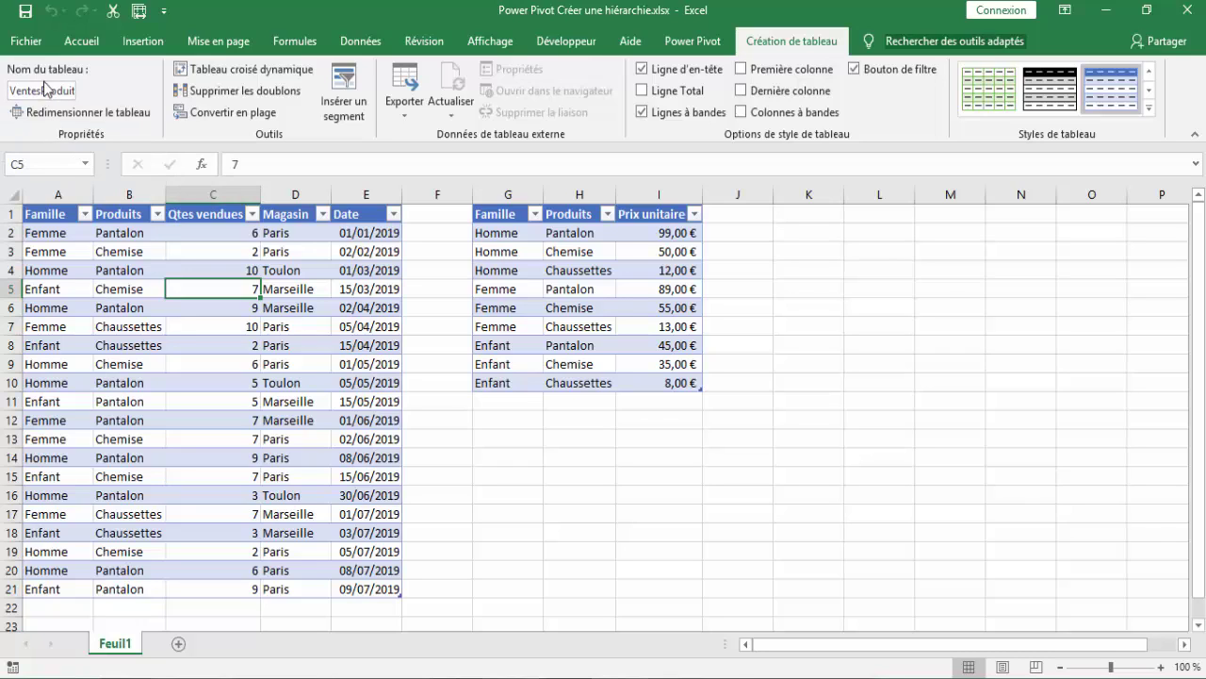
{"action": "left_click", "coordinate": [539, 272]}
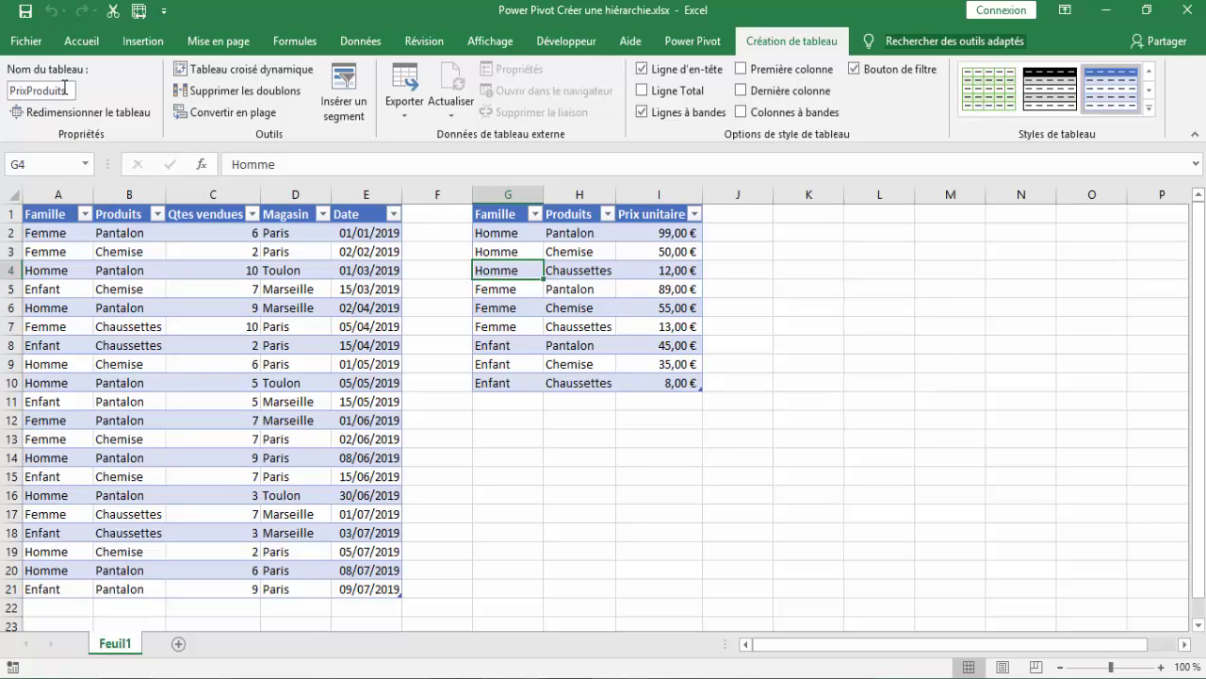
{"action": "left_click", "coordinate": [167, 273]}
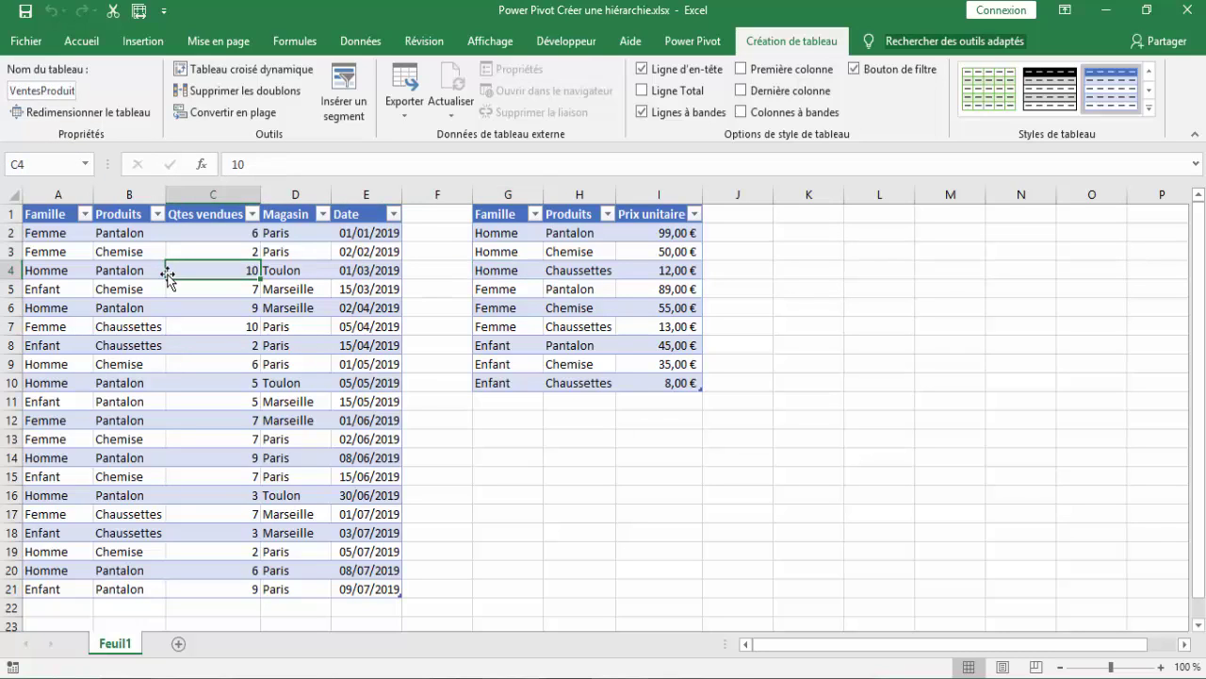
{"action": "left_click", "coordinate": [683, 45]}
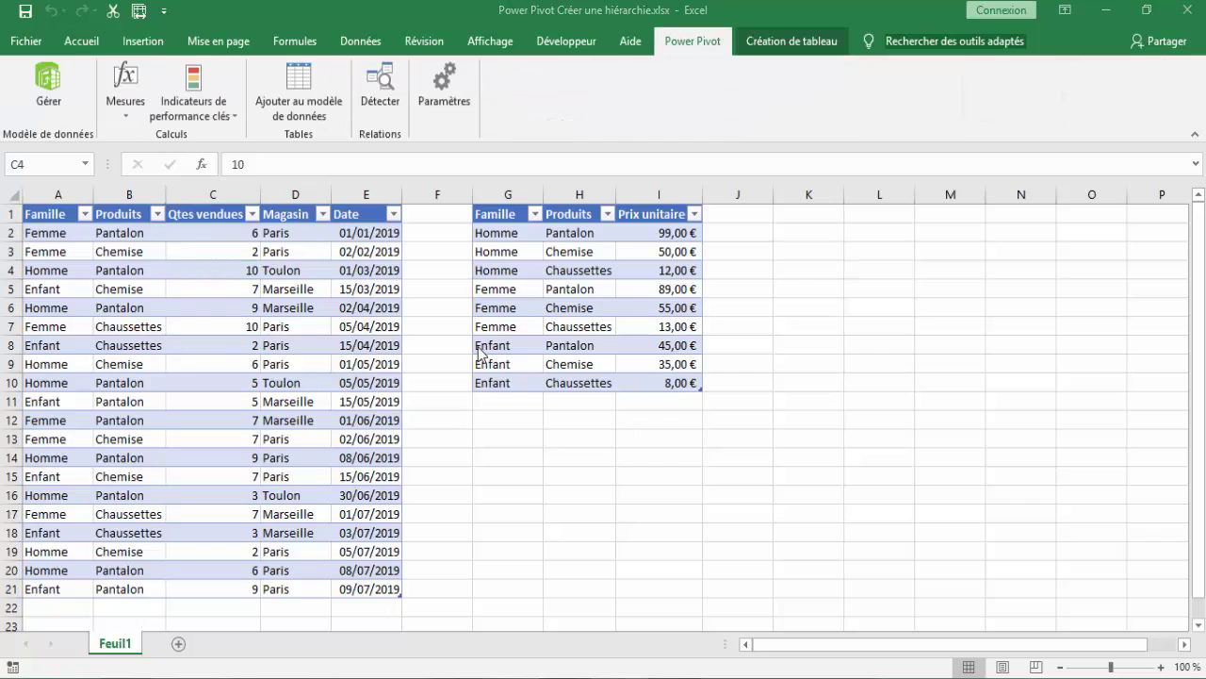
{"action": "left_click", "coordinate": [362, 42]}
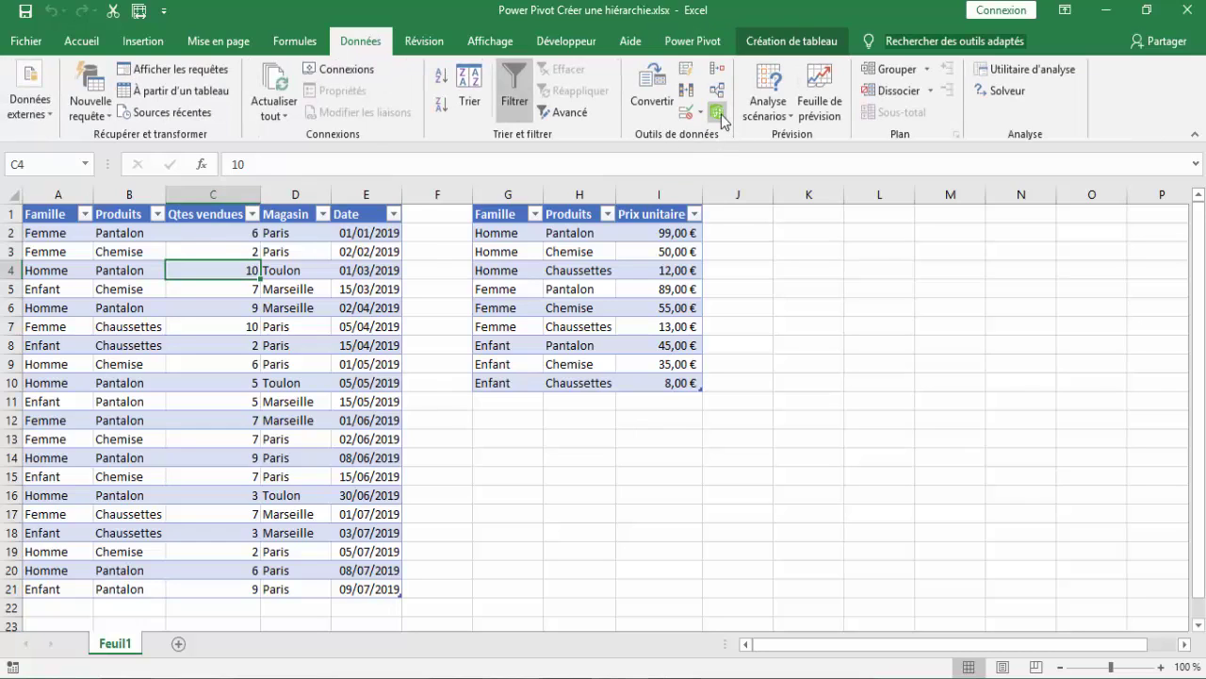
{"action": "left_click", "coordinate": [291, 299]}
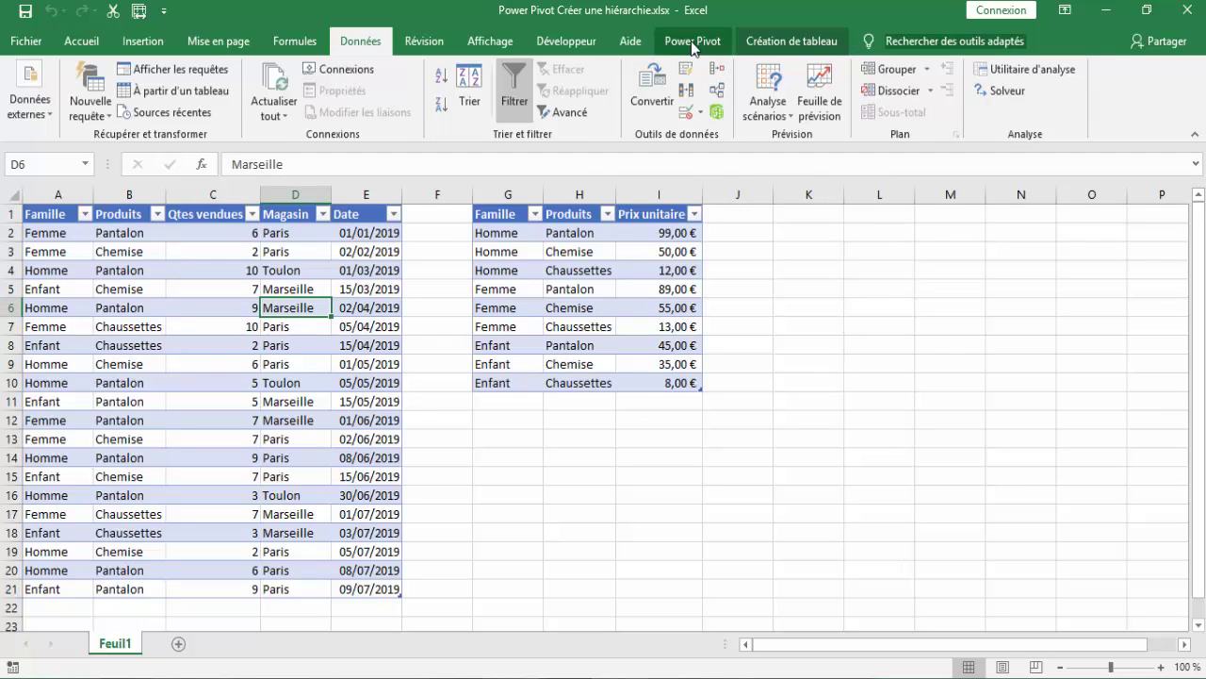
Verify Microsoft Power Pivot for Excel is ticked in the Compléments COM list and close with OK
{"action": "right_click", "coordinate": [1135, 110]}
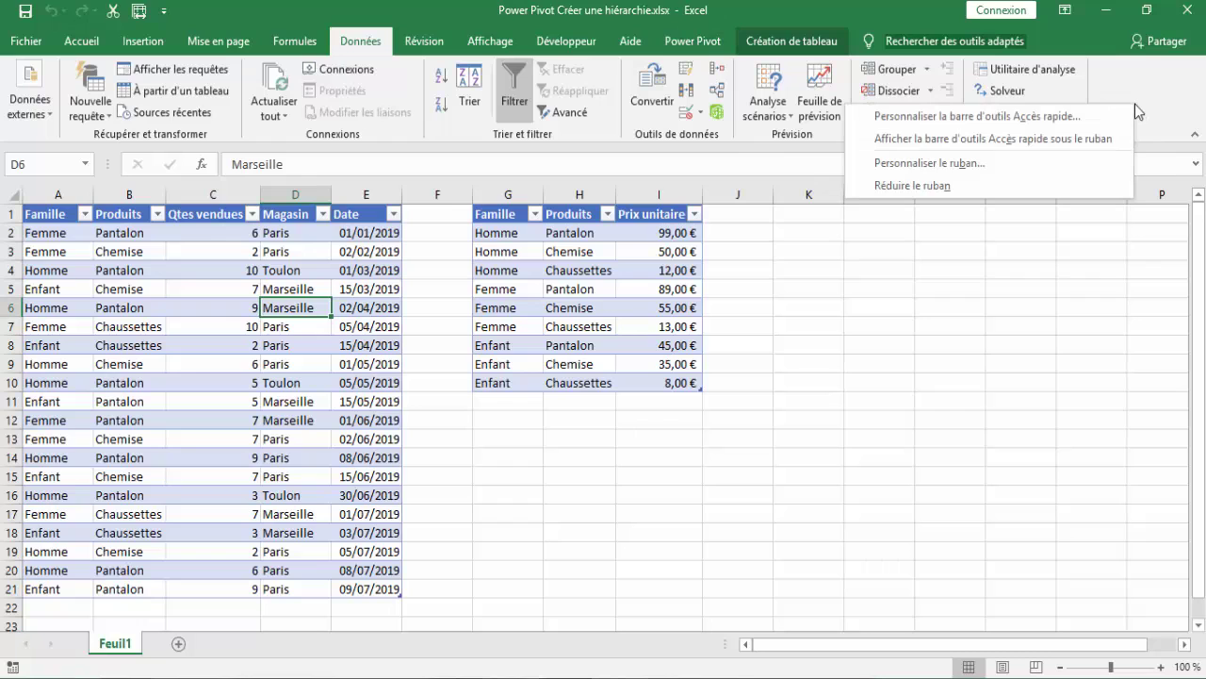
{"action": "left_click", "coordinate": [1011, 158]}
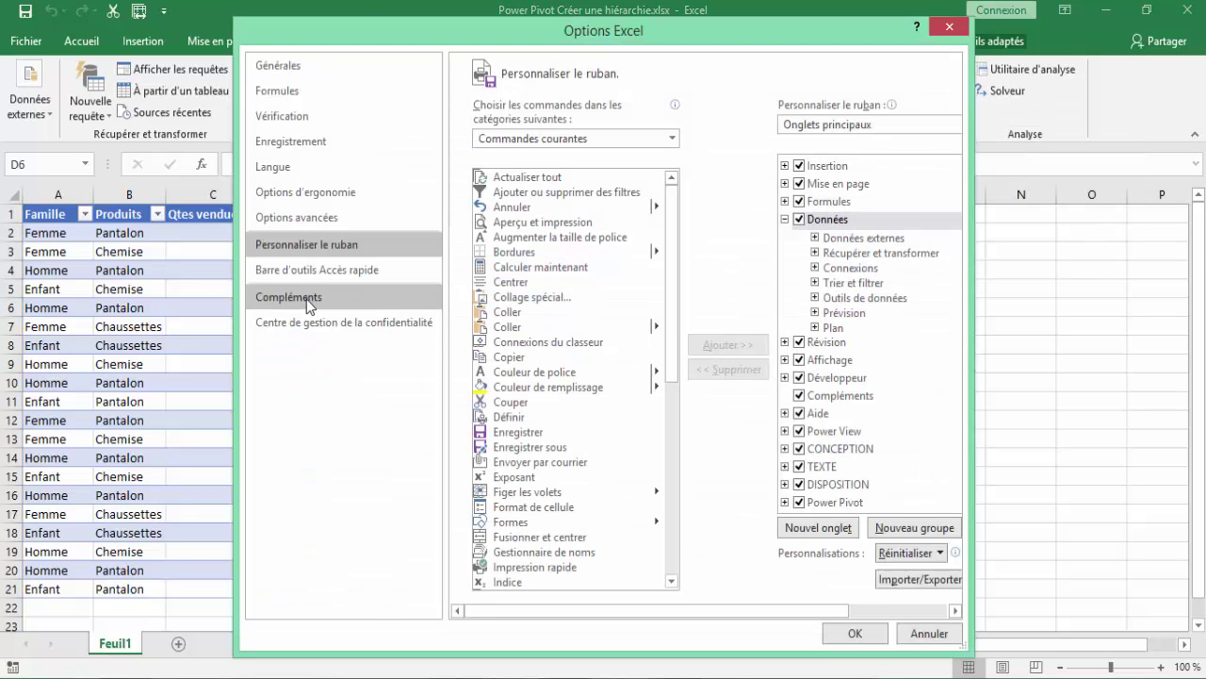
{"action": "left_click", "coordinate": [306, 299]}
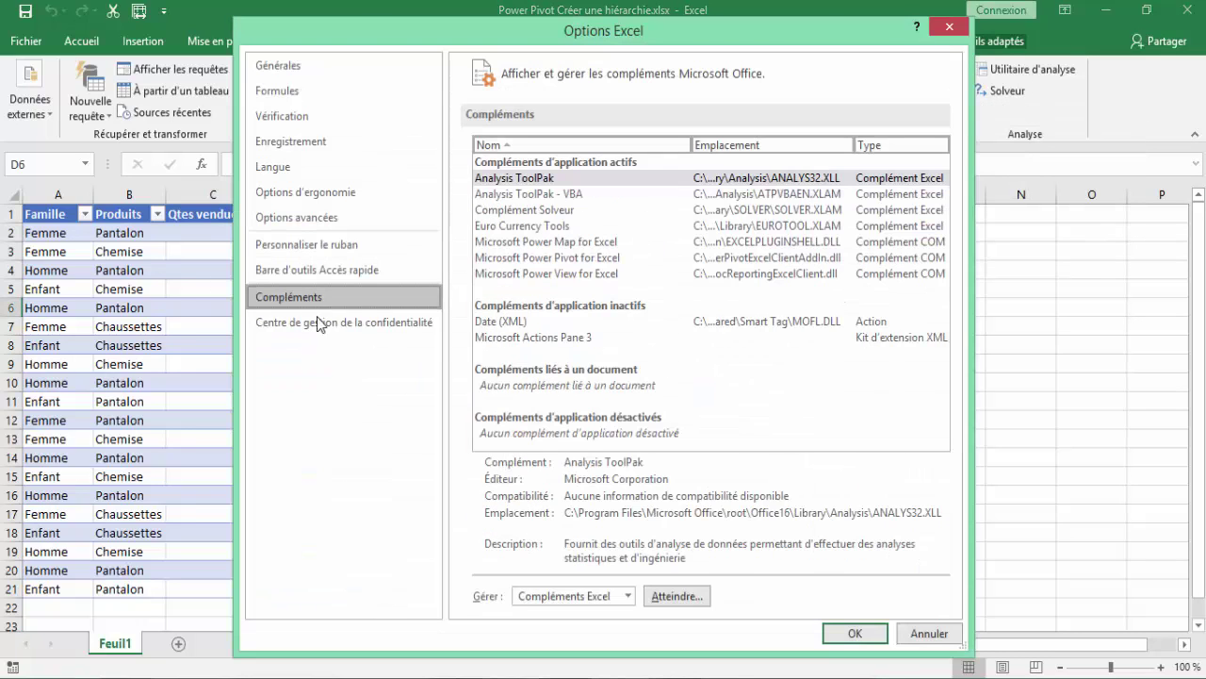
{"action": "left_click", "coordinate": [627, 595]}
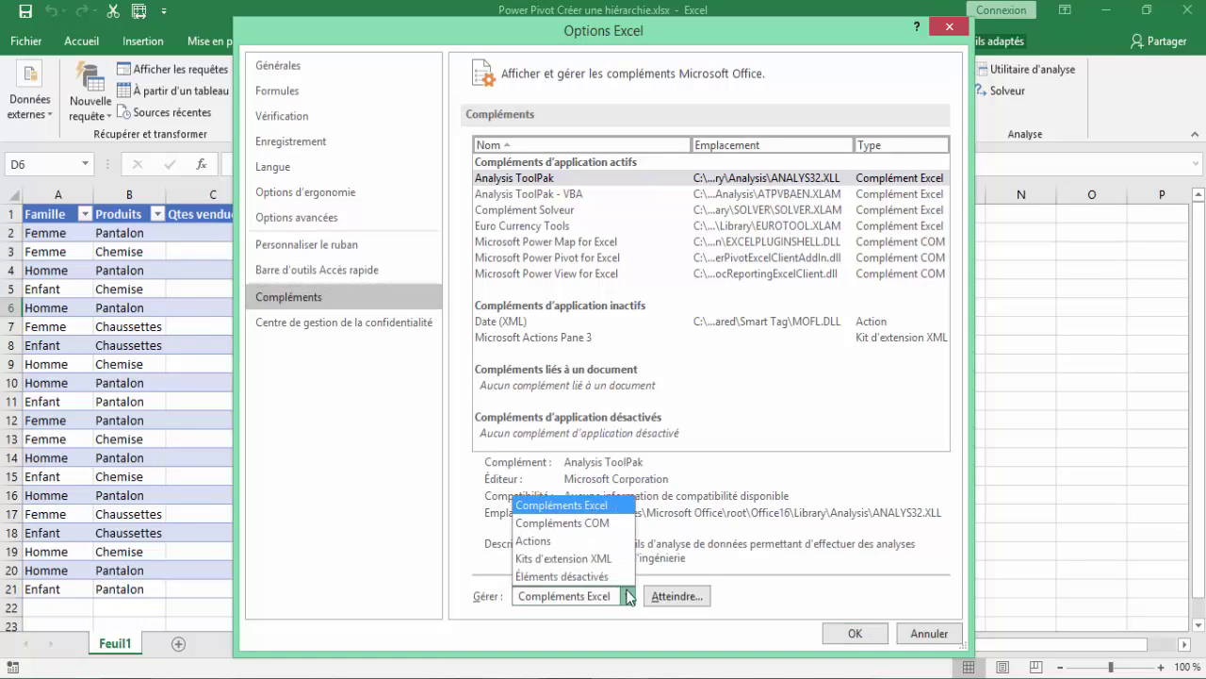
{"action": "left_click", "coordinate": [597, 526]}
{"action": "left_click", "coordinate": [677, 596]}
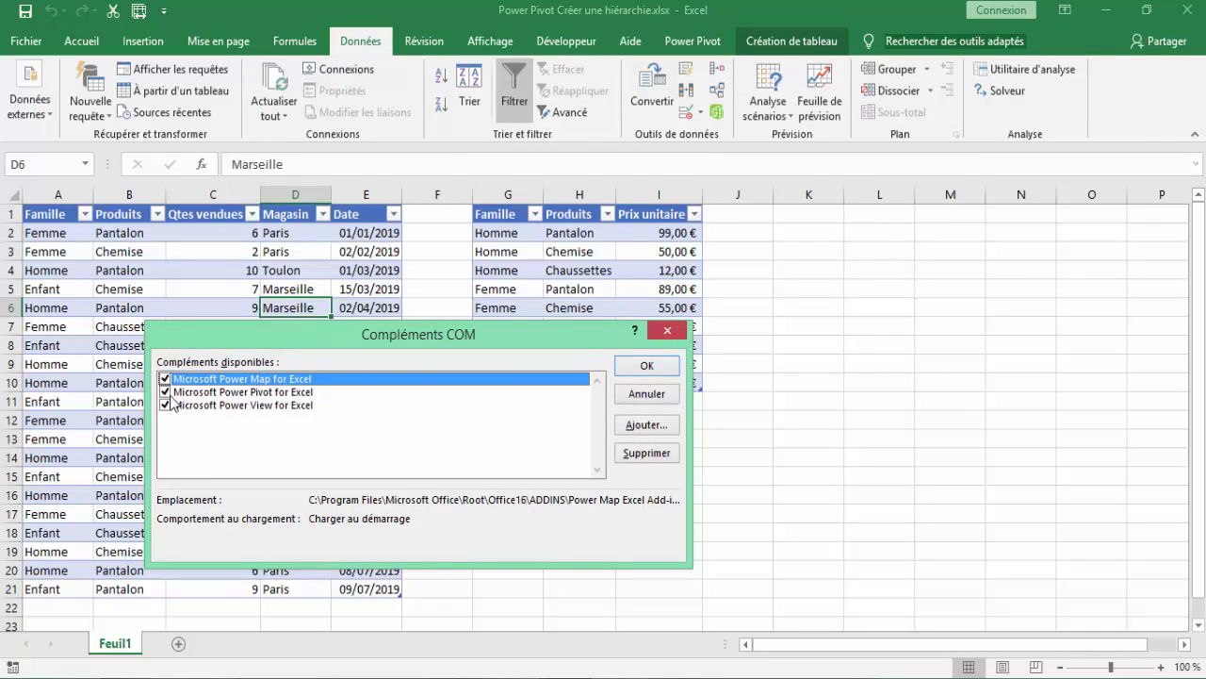
{"action": "left_click", "coordinate": [645, 367]}
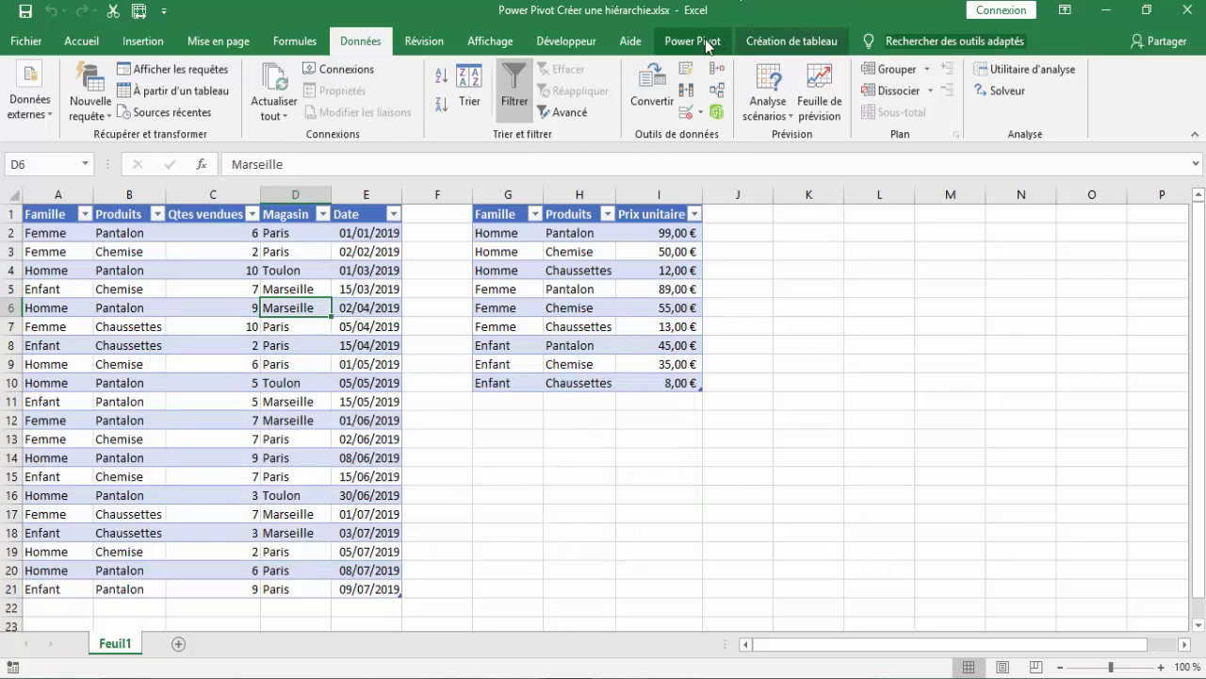
Through Fichier > Options, confirm Power Pivot is ticked under Personnaliser le ruban and apply with OK
{"action": "left_click", "coordinate": [26, 42]}
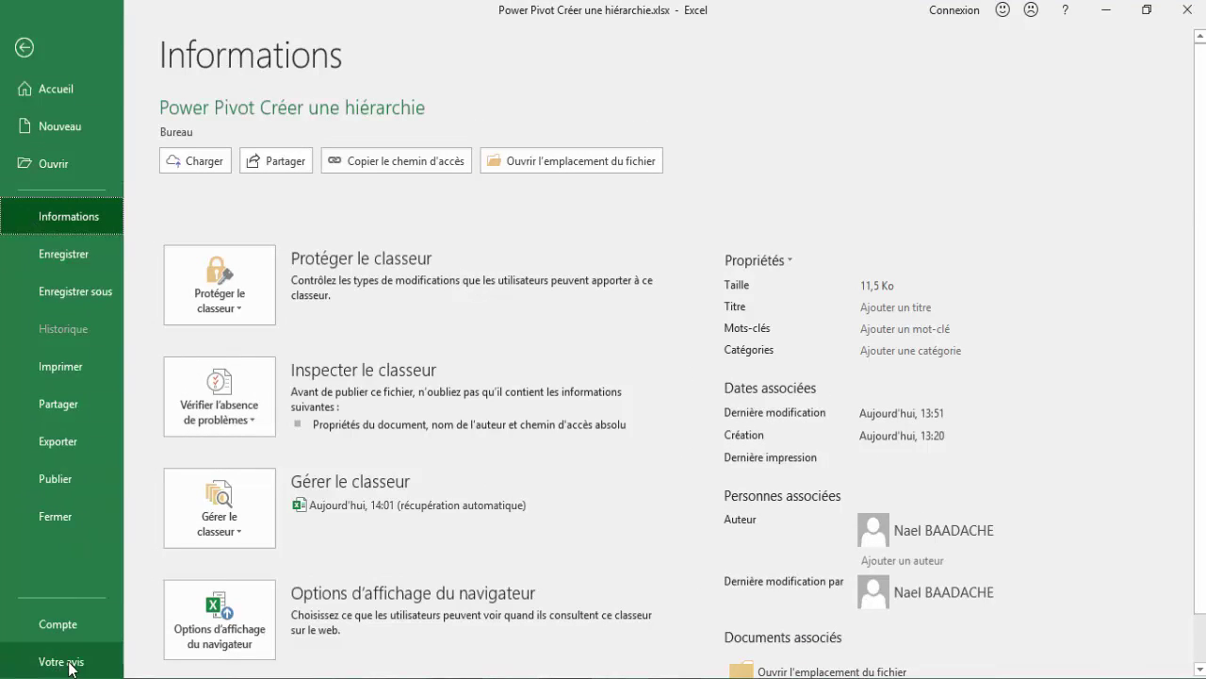
{"action": "scroll", "coordinate": [113, 524], "scroll_direction": "down", "scroll_amount": 2}
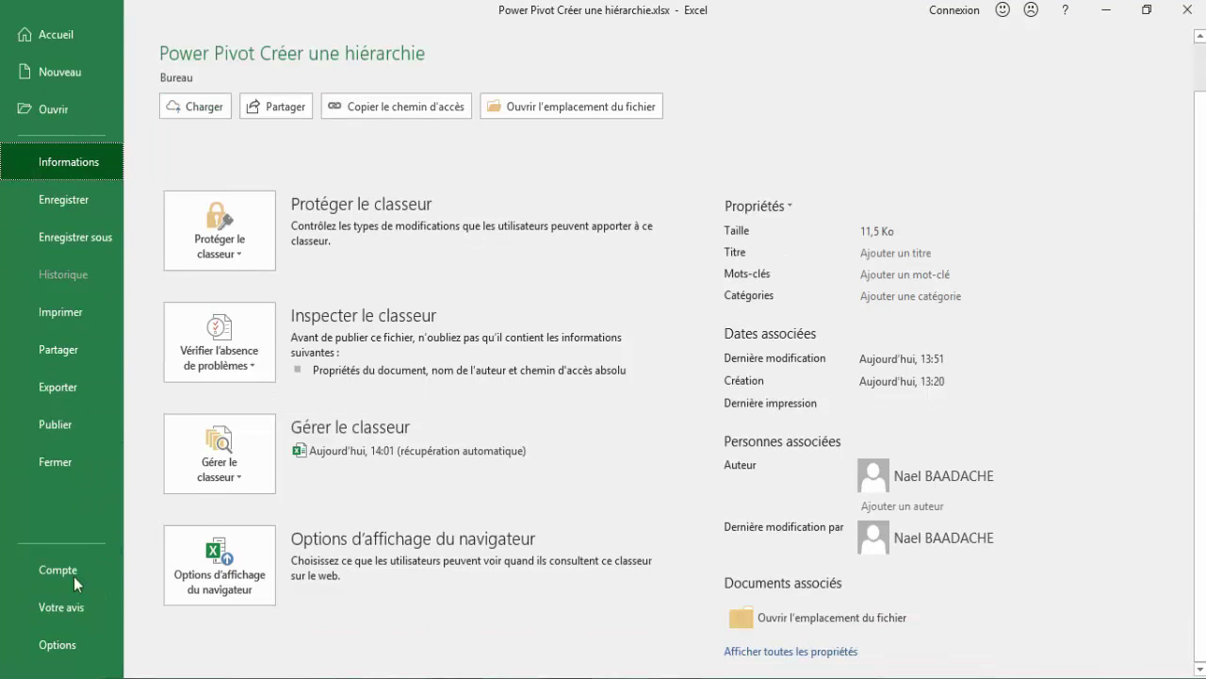
{"action": "left_click", "coordinate": [73, 646]}
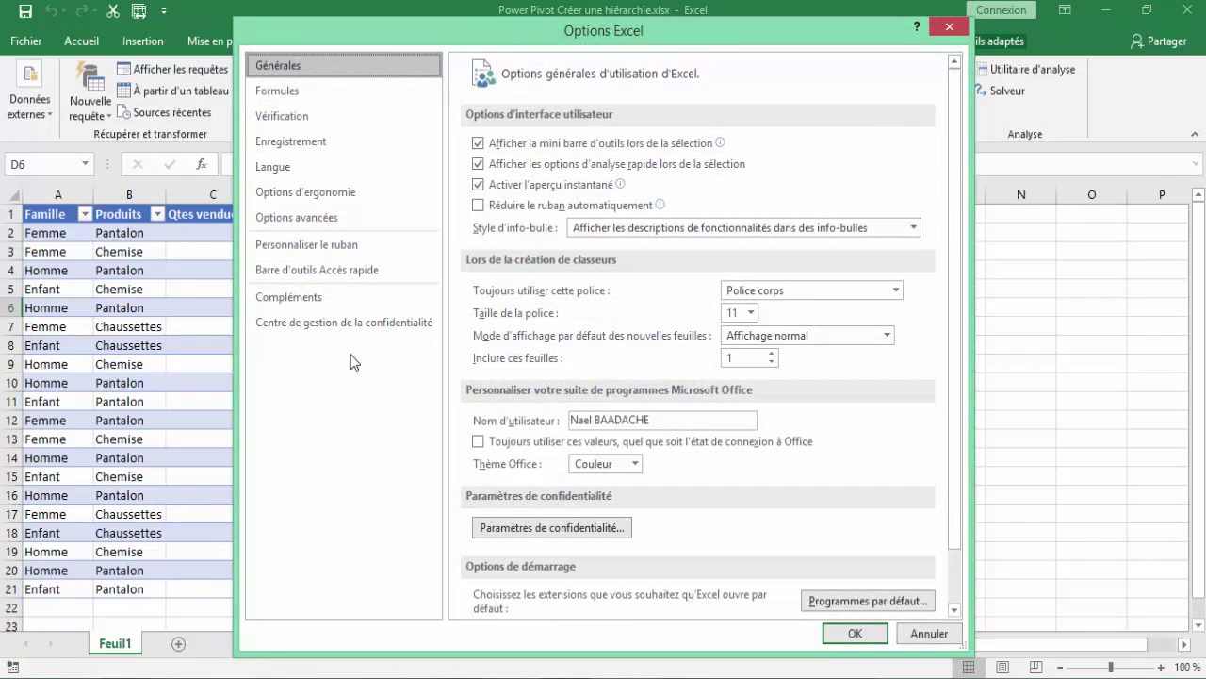
{"action": "left_click", "coordinate": [315, 244]}
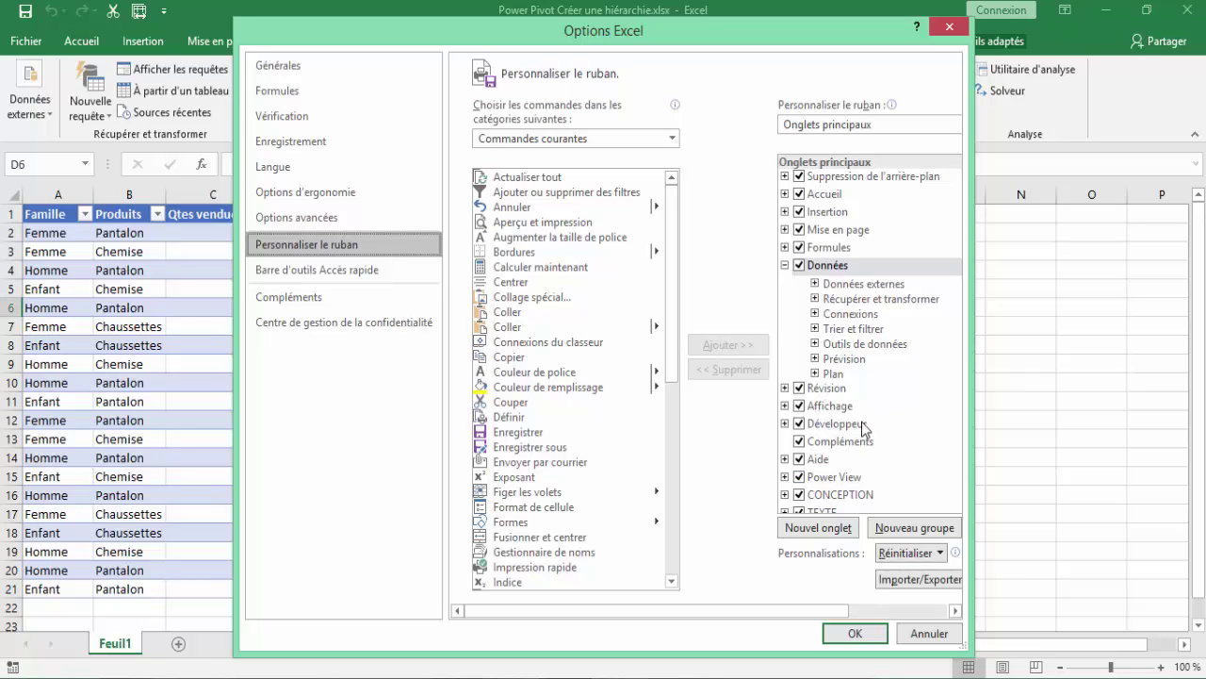
{"action": "scroll", "coordinate": [839, 286], "scroll_direction": "down", "scroll_amount": 1}
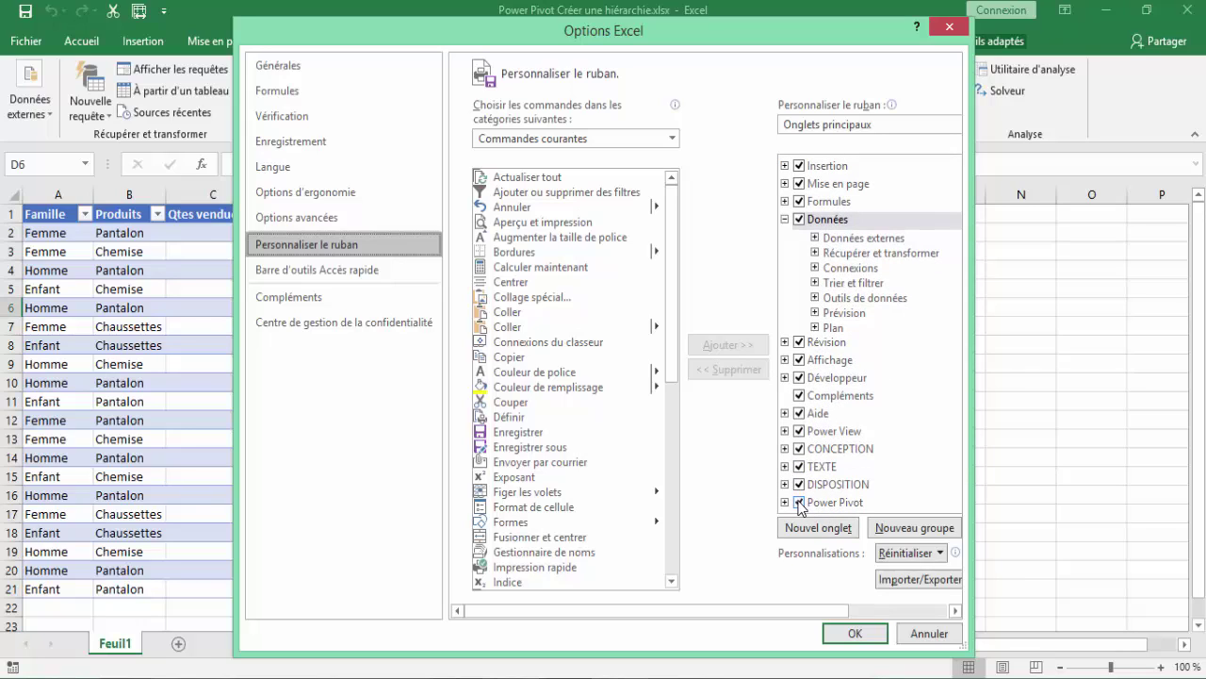
{"action": "left_click", "coordinate": [853, 634]}
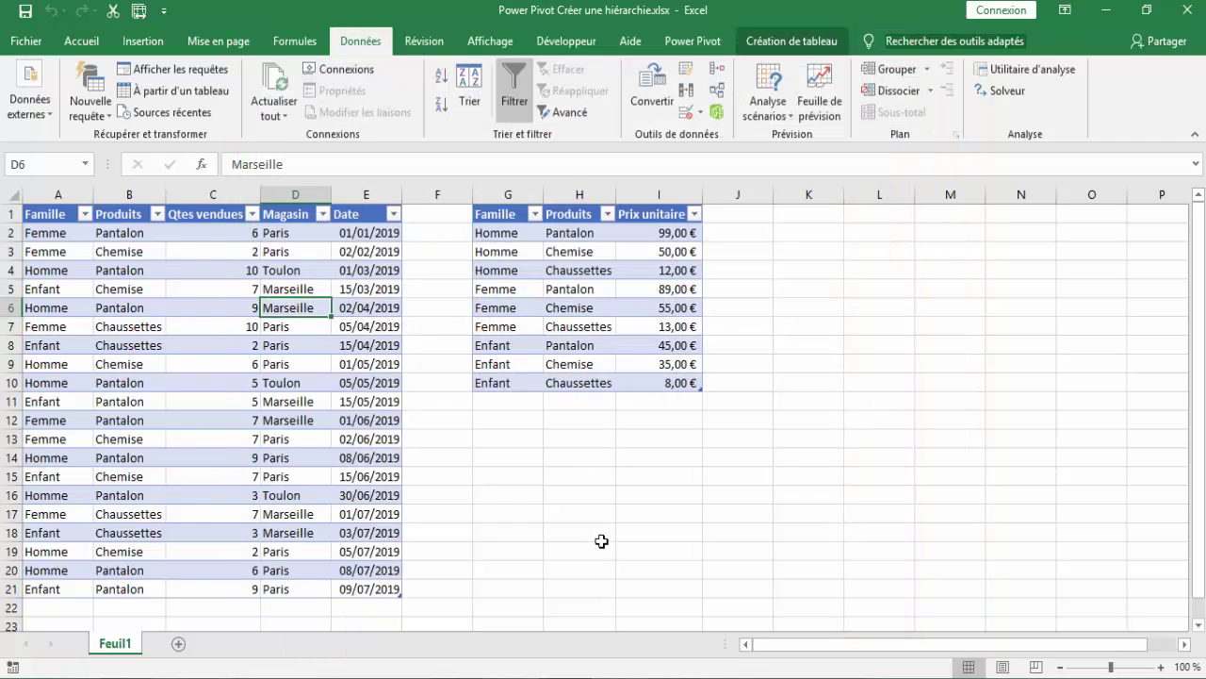
From a sales-table cell, use Power Pivot's Ajouter au modèle de données to load it as VentesProduits
{"action": "left_click", "coordinate": [280, 394]}
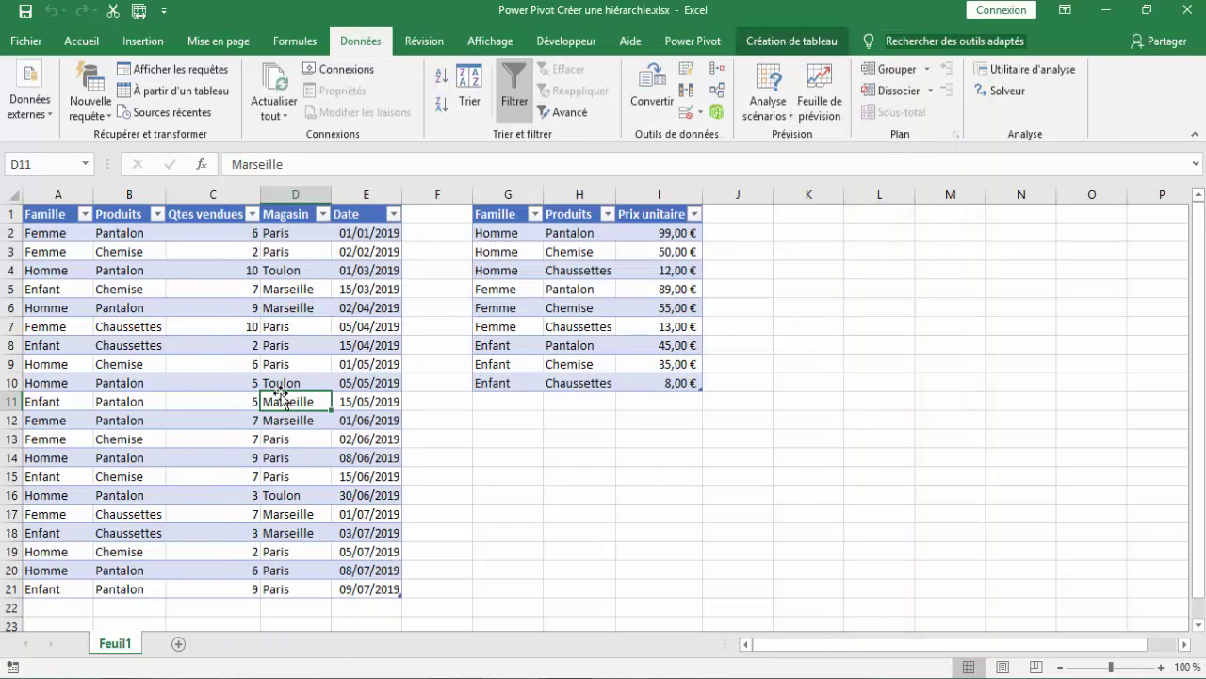
{"action": "left_click", "coordinate": [704, 45]}
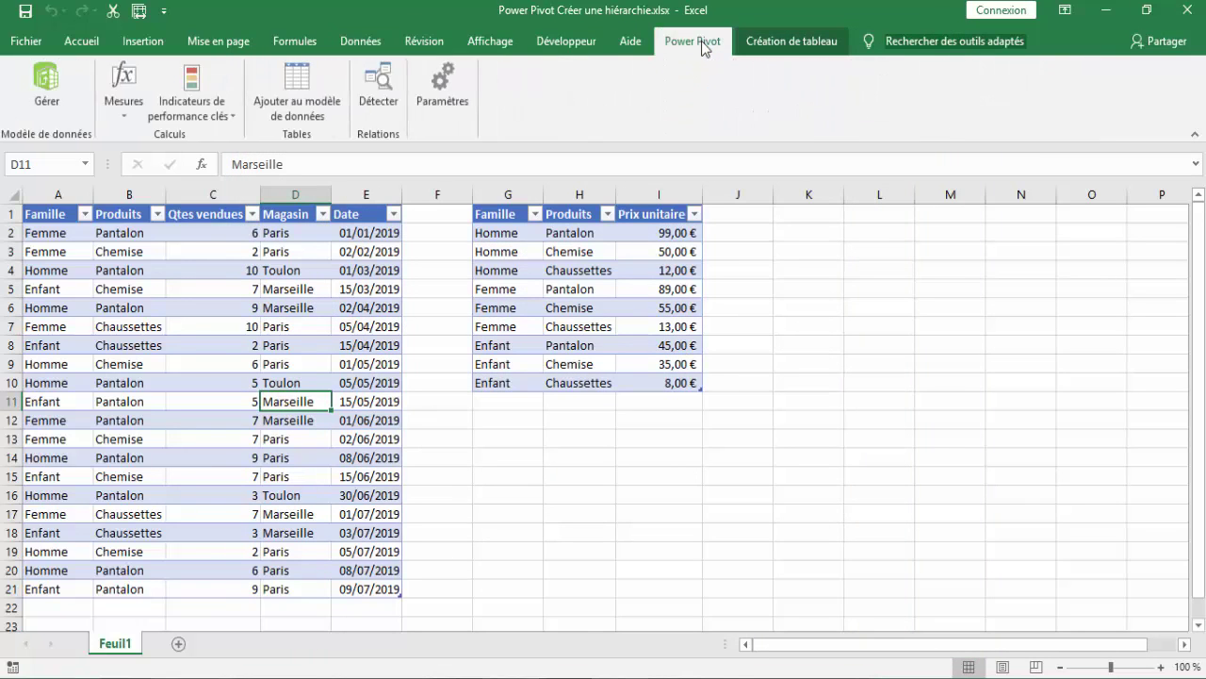
{"action": "left_click", "coordinate": [99, 289]}
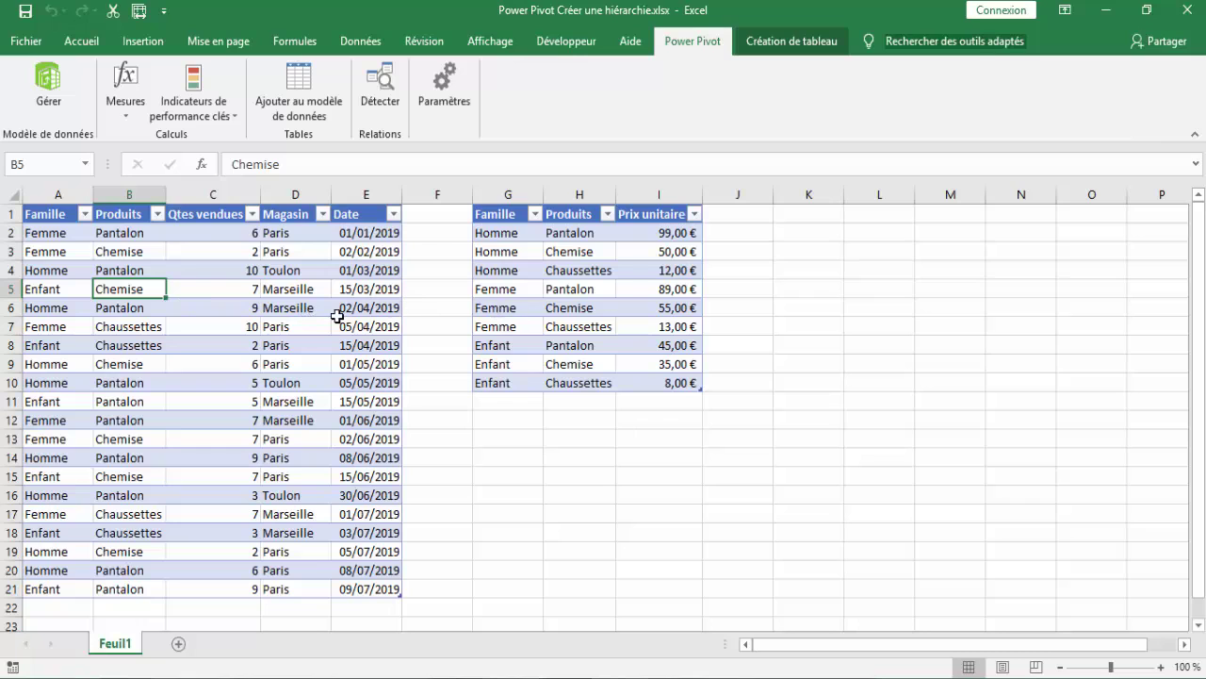
{"action": "left_click", "coordinate": [302, 85]}
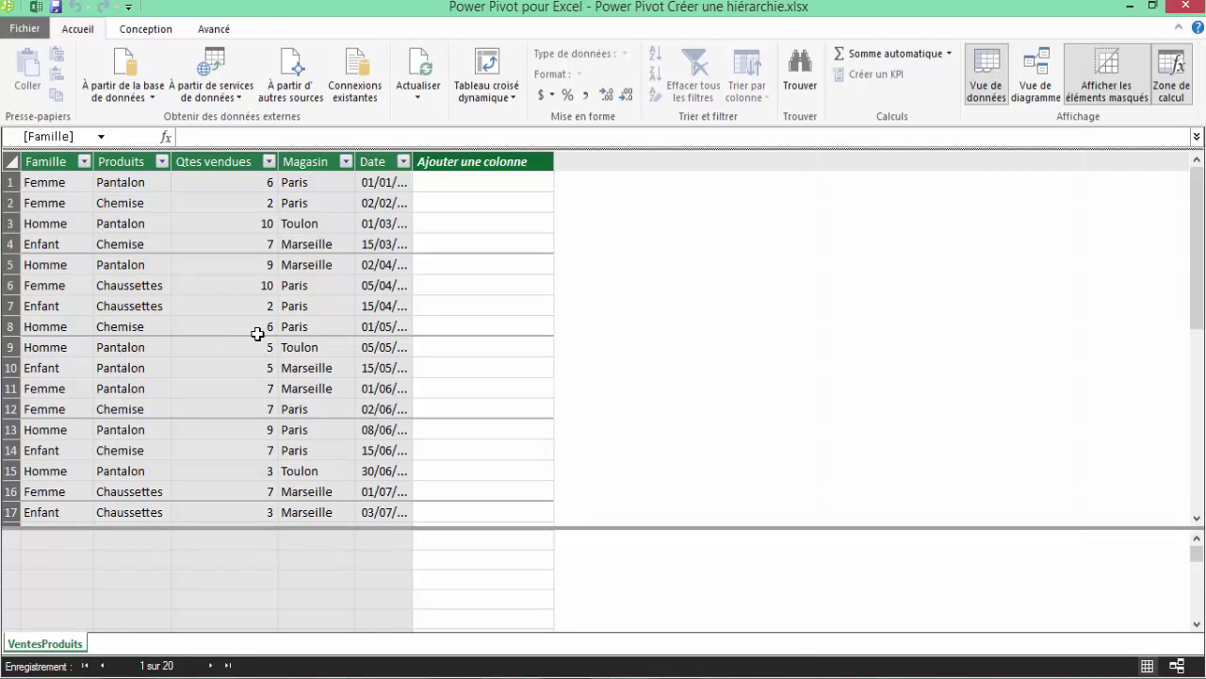
Back on the worksheet, add the price table to the data model as PrixProduits
{"action": "left_click", "coordinate": [1130, 10]}
{"action": "left_click", "coordinate": [584, 282]}
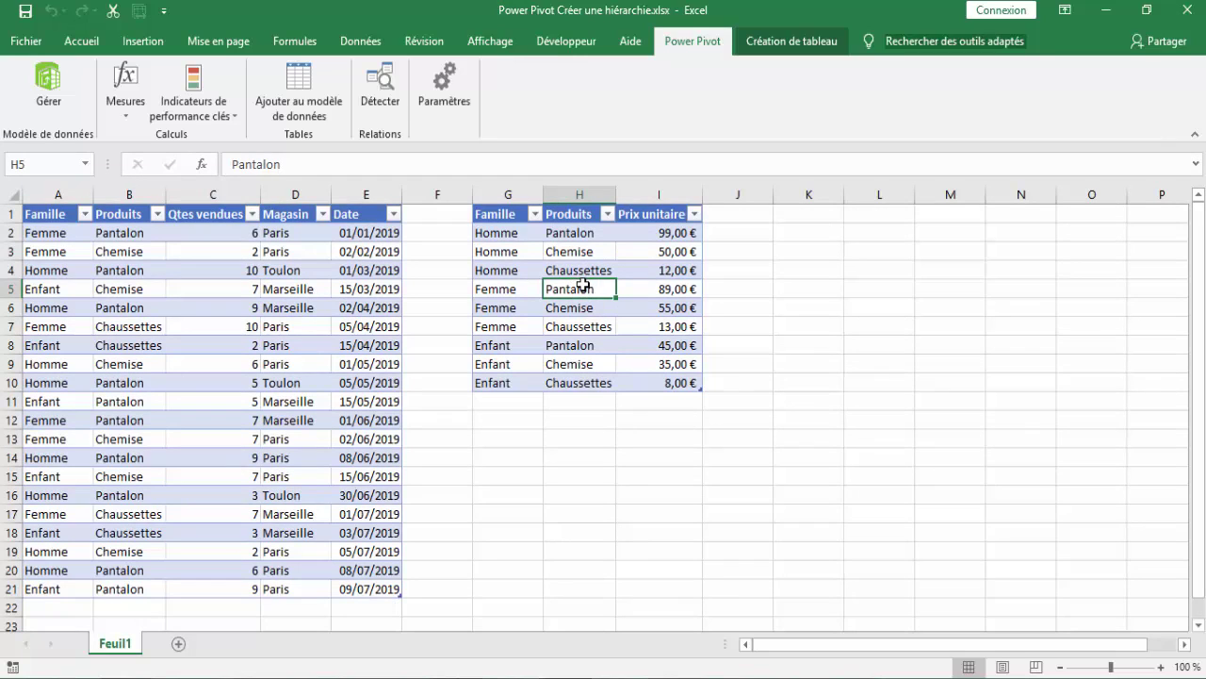
{"action": "left_click", "coordinate": [583, 267]}
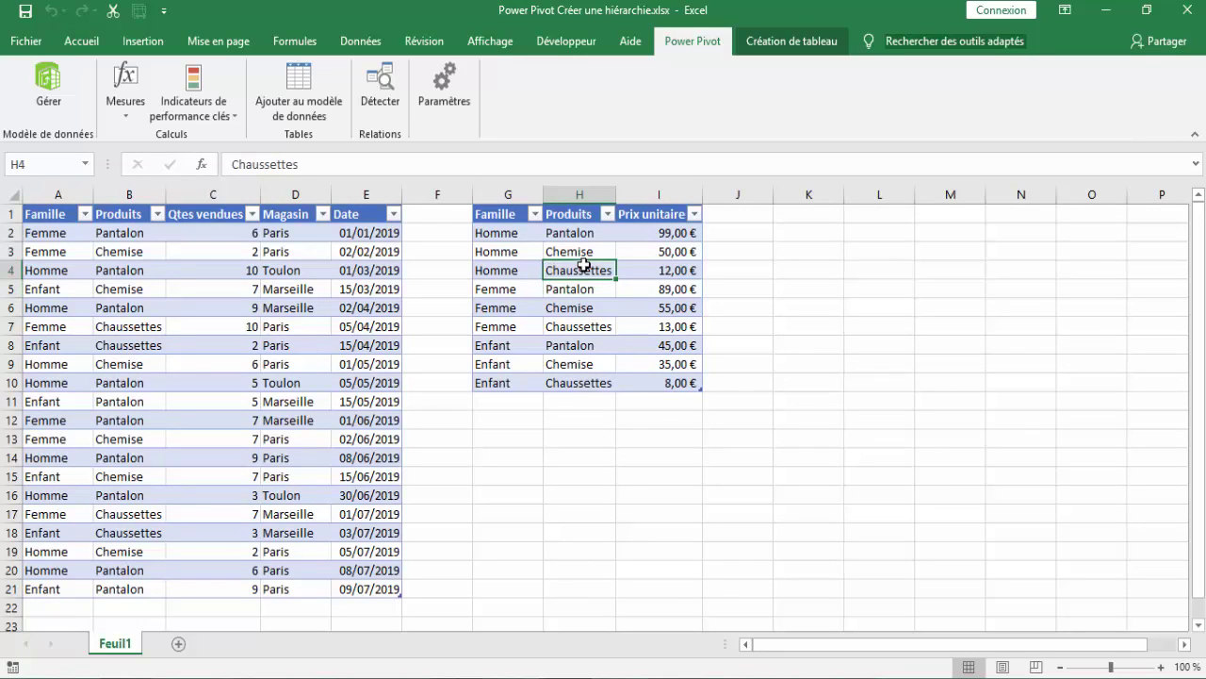
{"action": "left_click", "coordinate": [308, 87]}
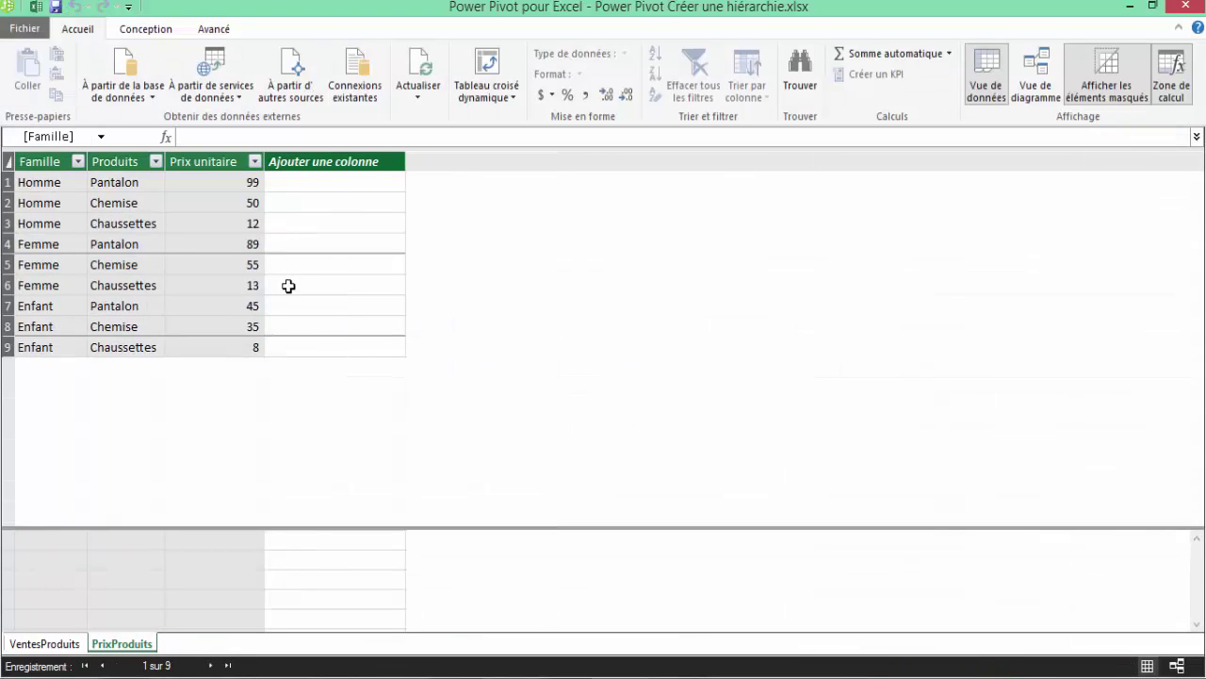
Compare the VentesProduits and PrixProduits tables, inspecting their Famille and Produits columns
{"action": "left_click", "coordinate": [31, 646]}
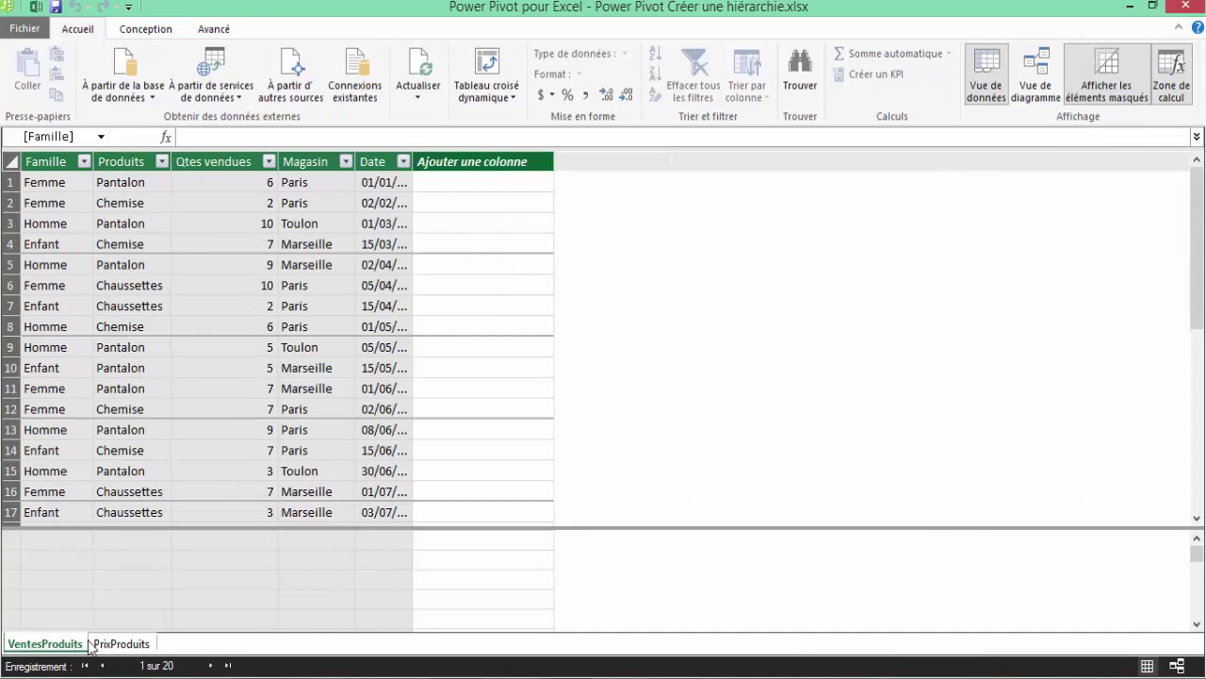
{"action": "left_click", "coordinate": [122, 644]}
{"action": "left_click", "coordinate": [66, 646]}
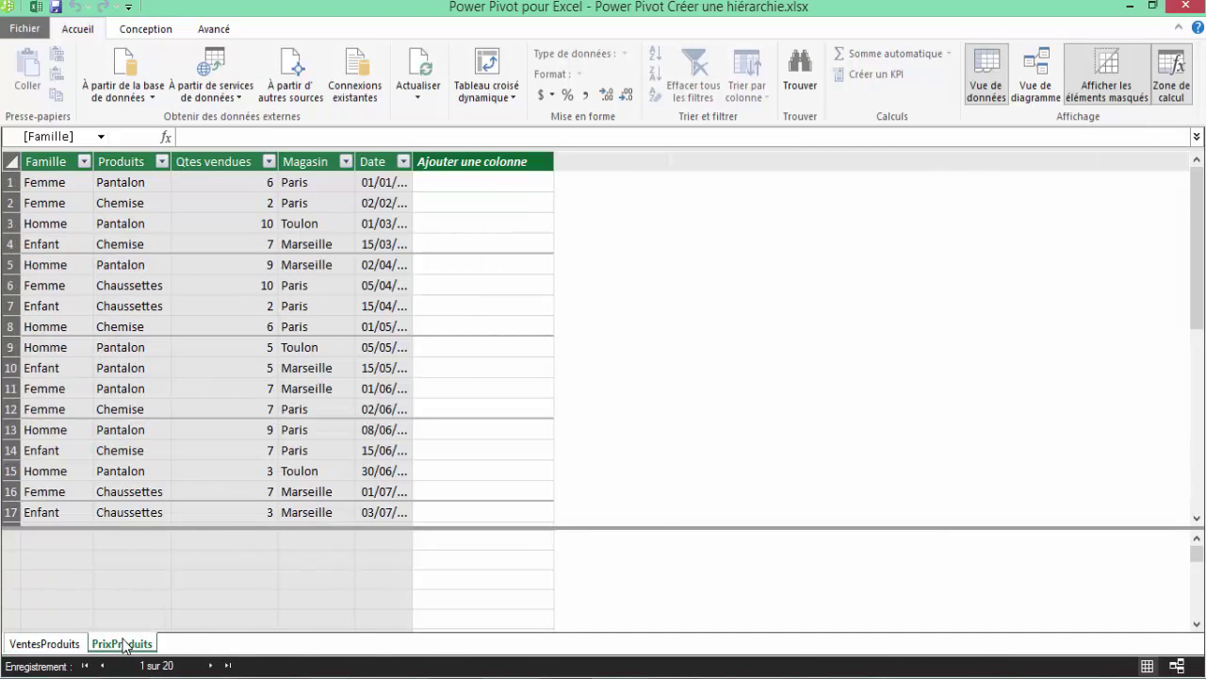
{"action": "left_click", "coordinate": [122, 644]}
{"action": "left_click", "coordinate": [74, 643]}
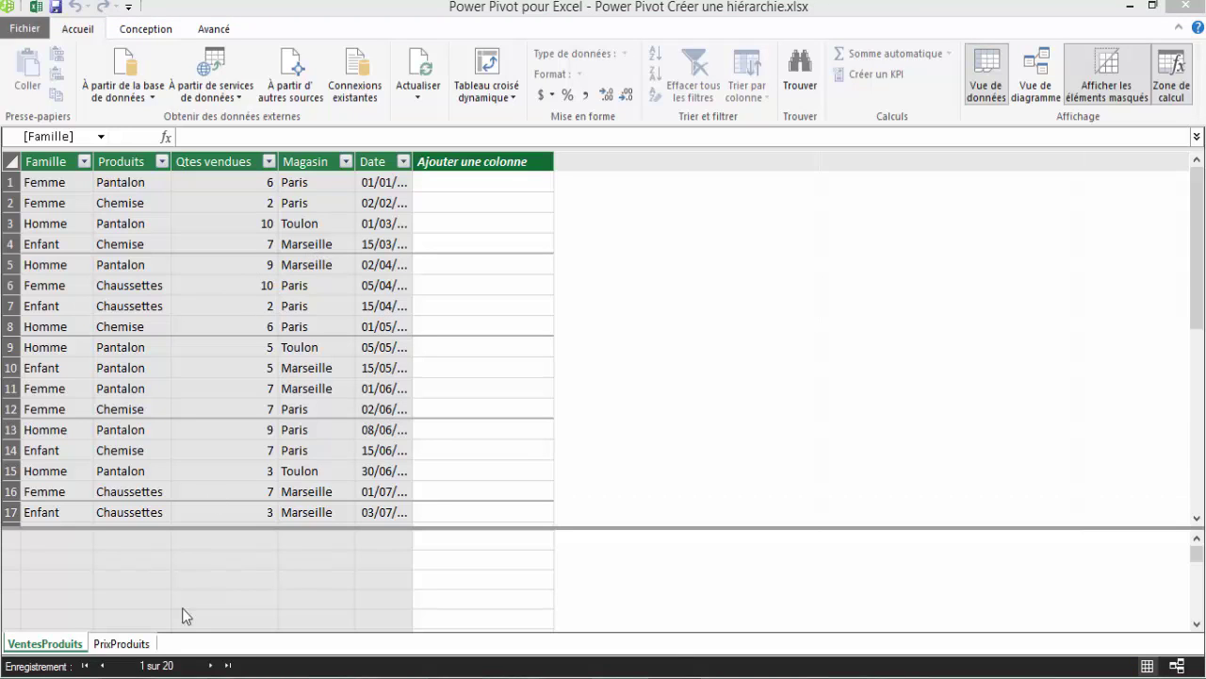
{"action": "left_click", "coordinate": [132, 645]}
{"action": "left_click", "coordinate": [132, 646]}
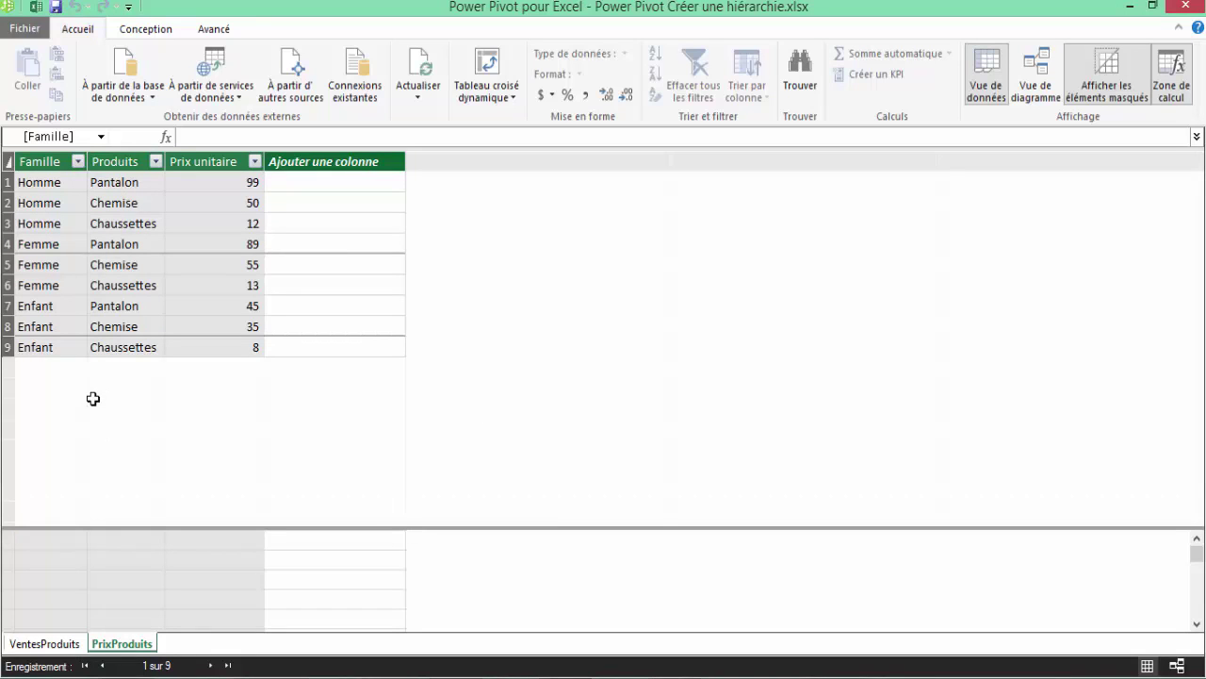
{"action": "left_click", "coordinate": [39, 161]}
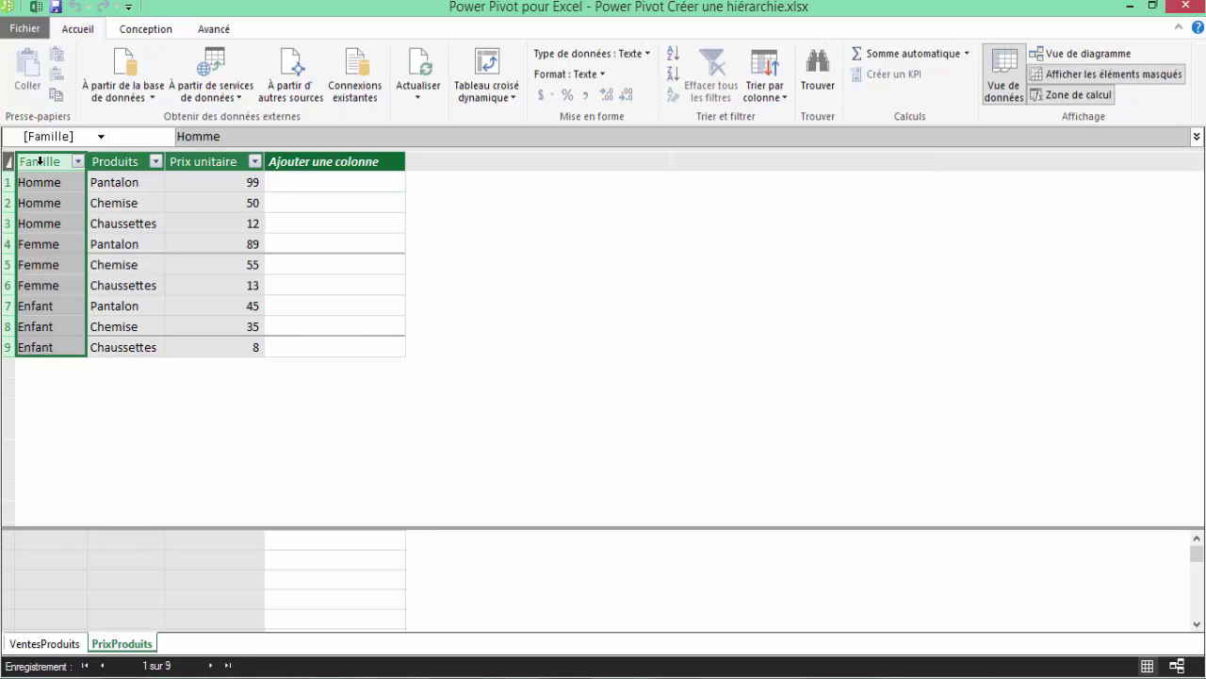
{"action": "left_click", "coordinate": [113, 160]}
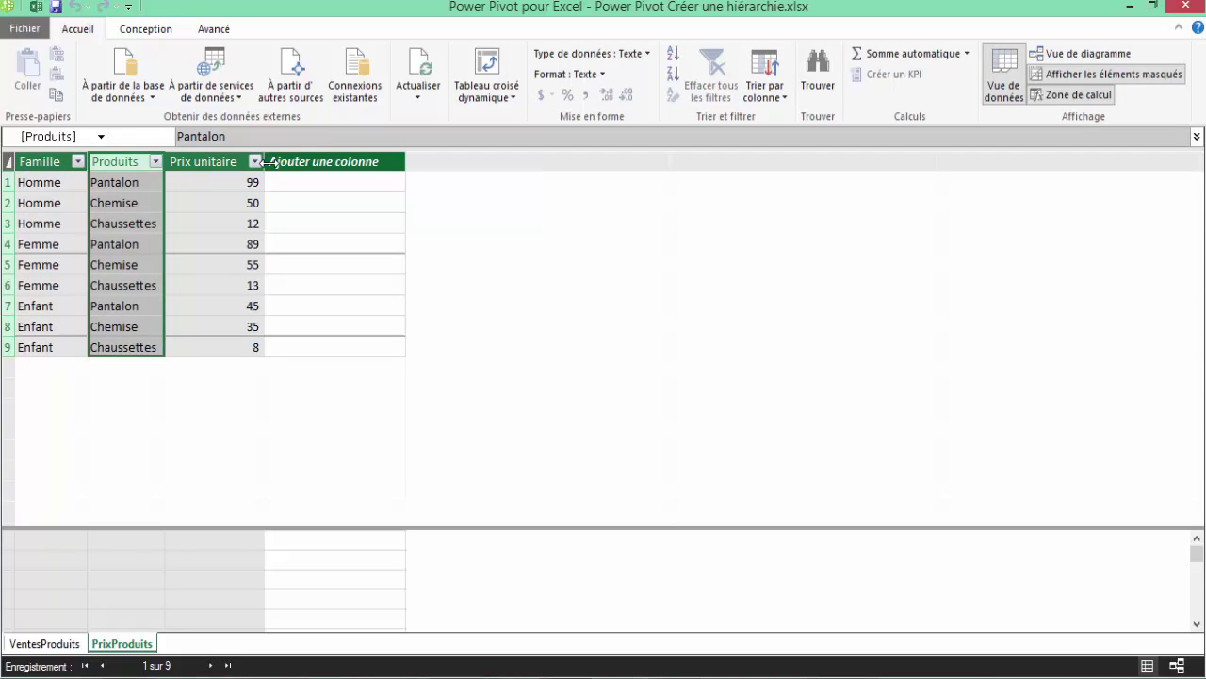
{"action": "left_click", "coordinate": [336, 156]}
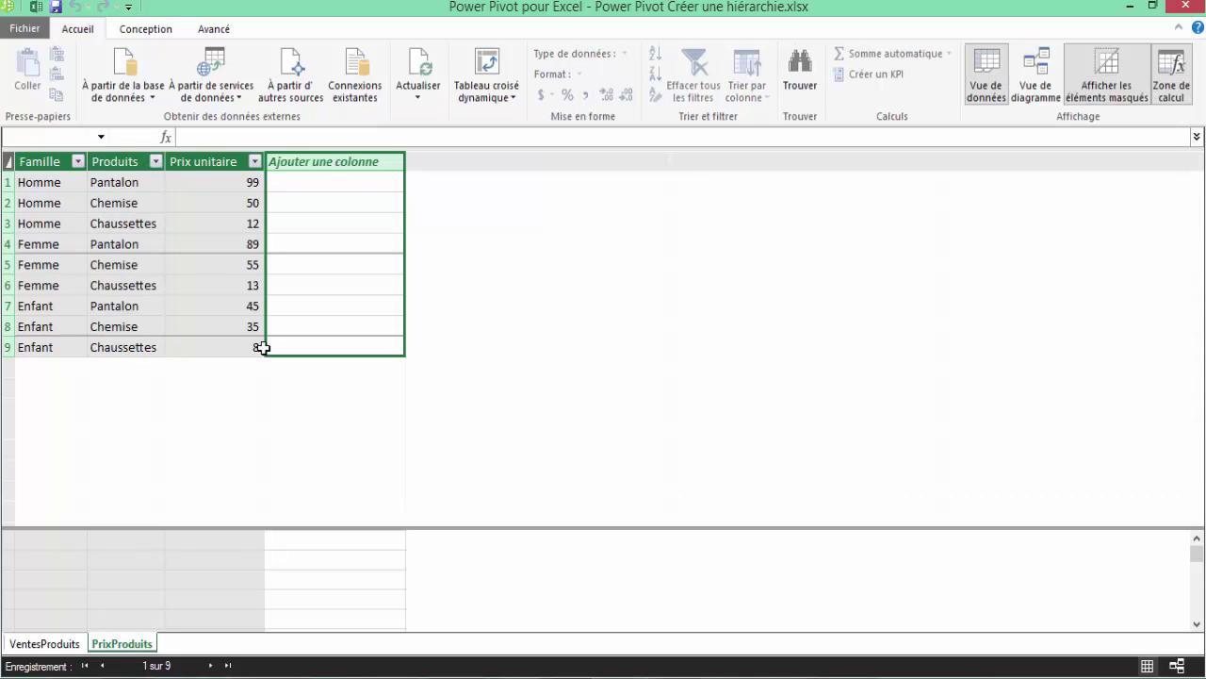
{"action": "left_click", "coordinate": [42, 643]}
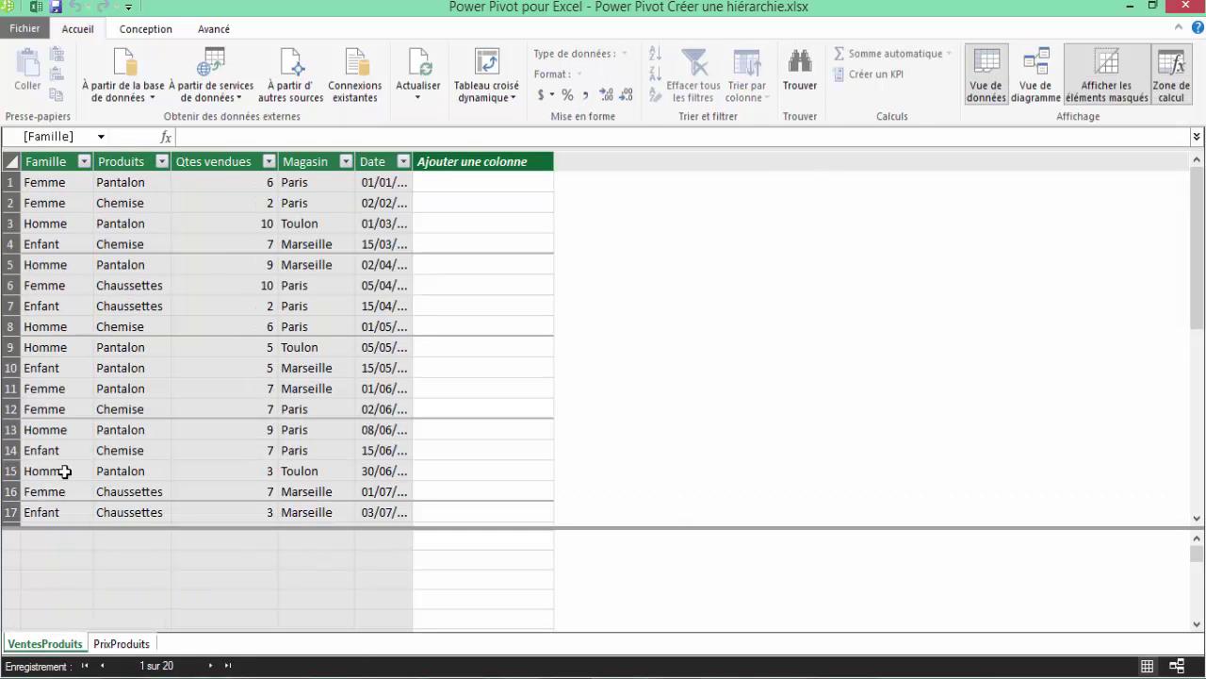
Enter the new-column formula =VentesProduits[Famille]&VentesProduits[Produits] in VentesProduits
{"action": "left_click", "coordinate": [461, 175]}
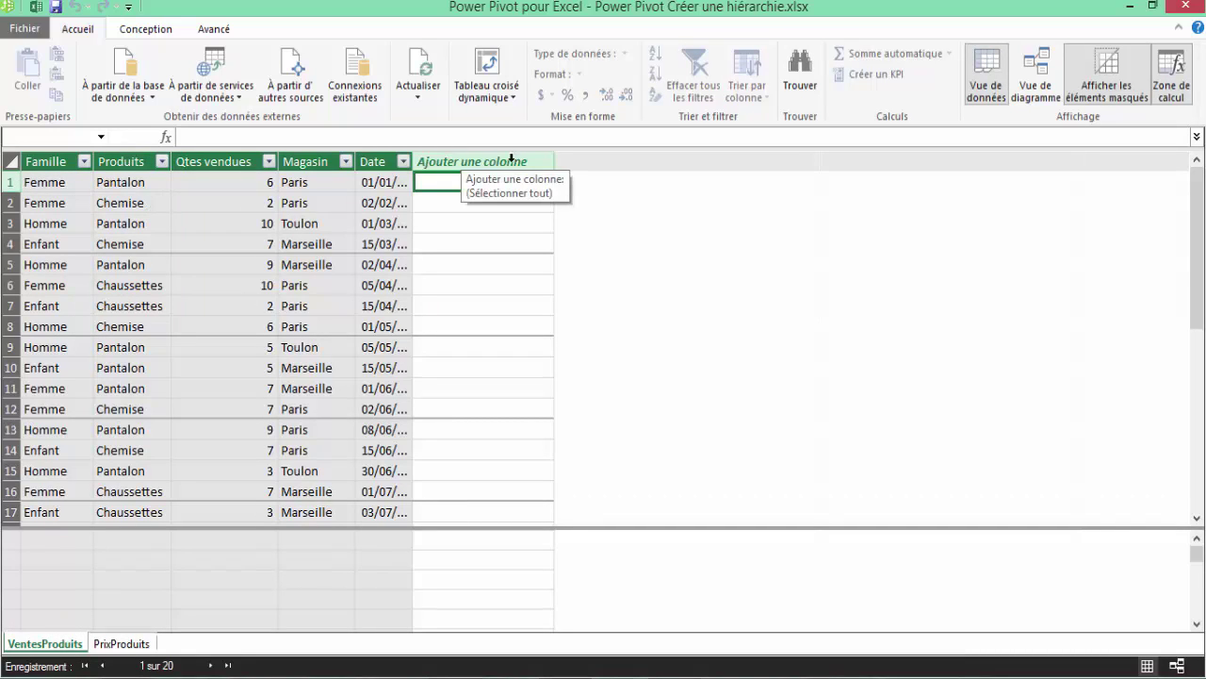
{"action": "left_click", "coordinate": [230, 137]}
{"action": "left_click", "coordinate": [230, 138]}
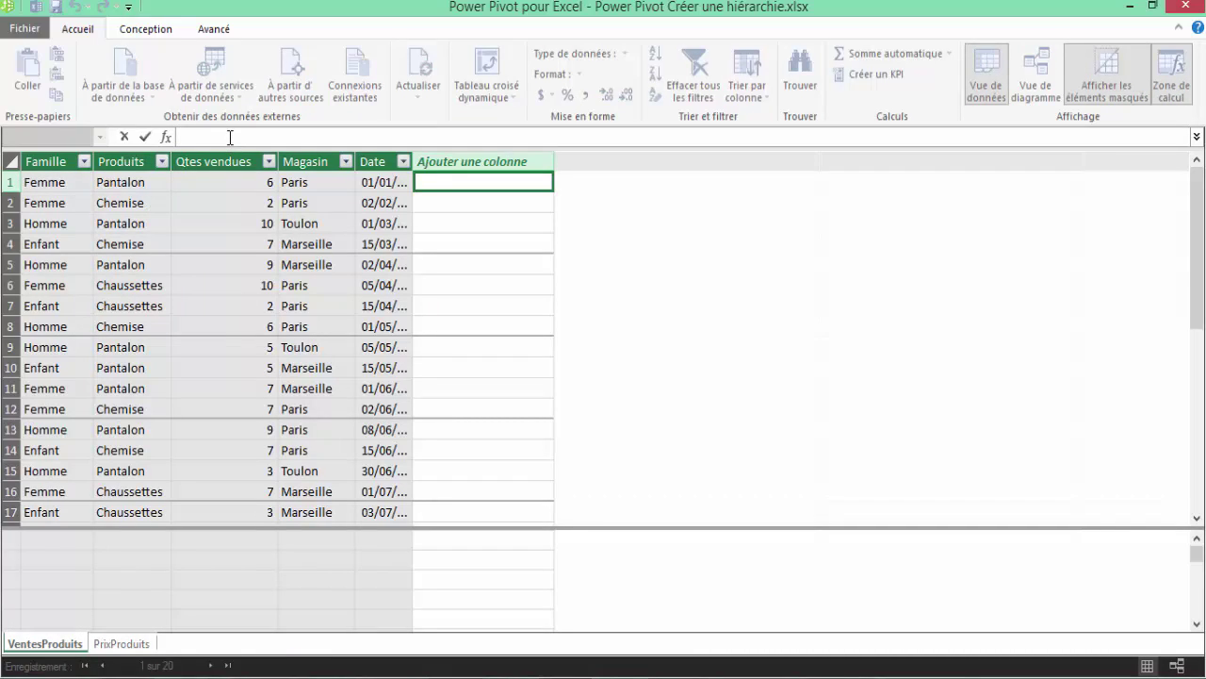
{"action": "type", "text": "="}
{"action": "left_click", "coordinate": [46, 158]}
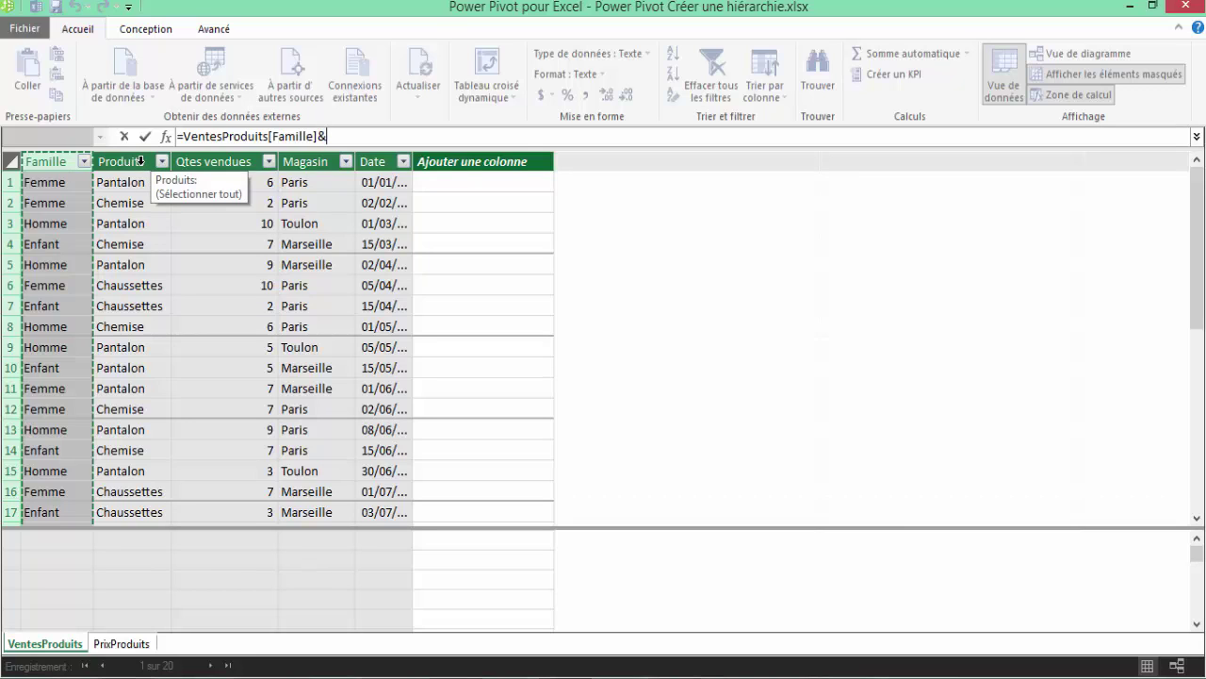
{"action": "left_click", "coordinate": [141, 161]}
{"action": "key", "text": "Return"}
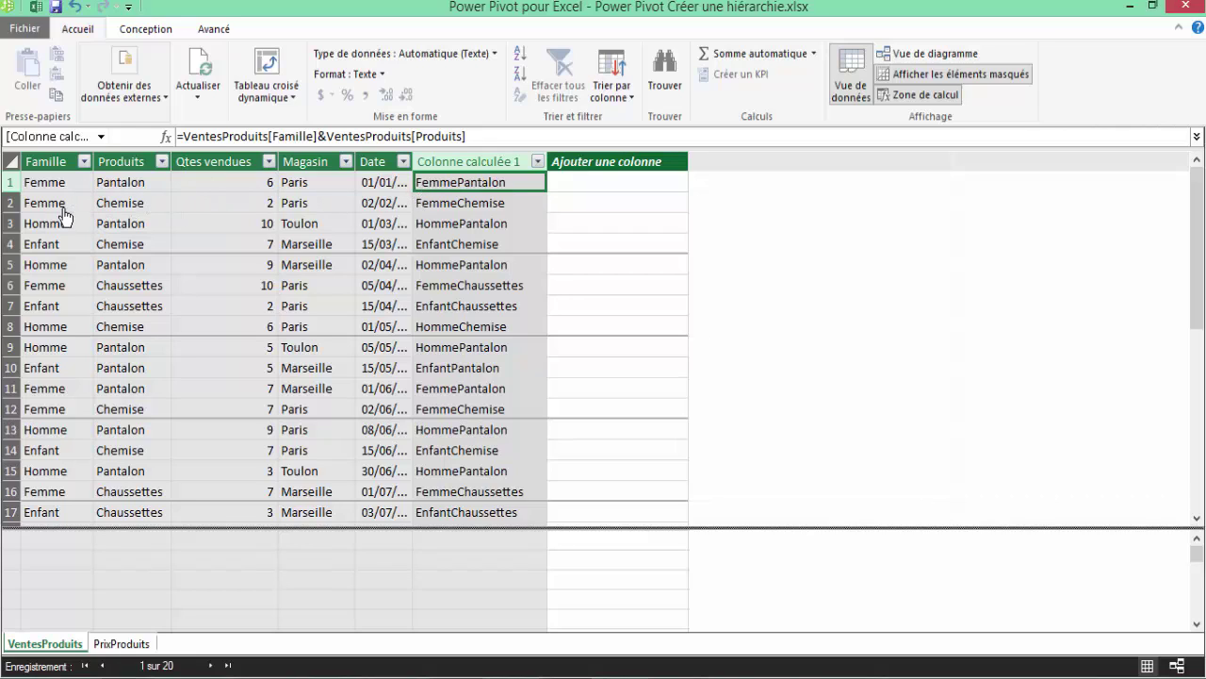
Rename the new calculated column to CléVentesProduits
{"action": "right_click", "coordinate": [478, 160]}
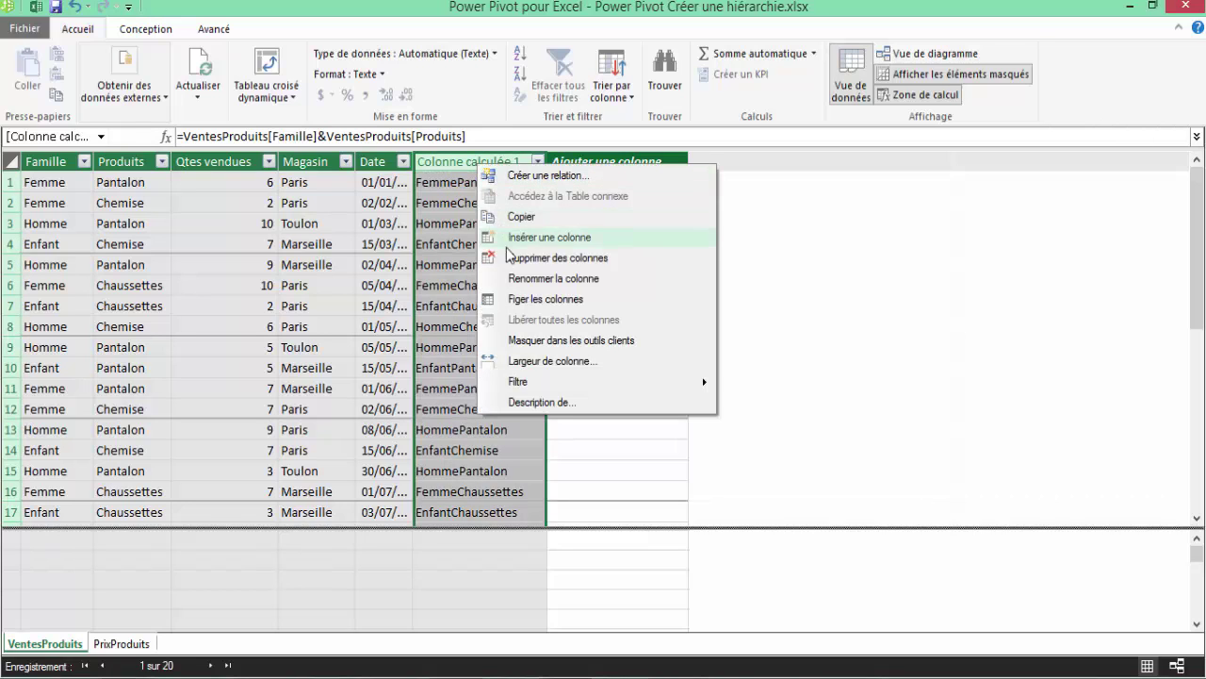
{"action": "left_click", "coordinate": [521, 280]}
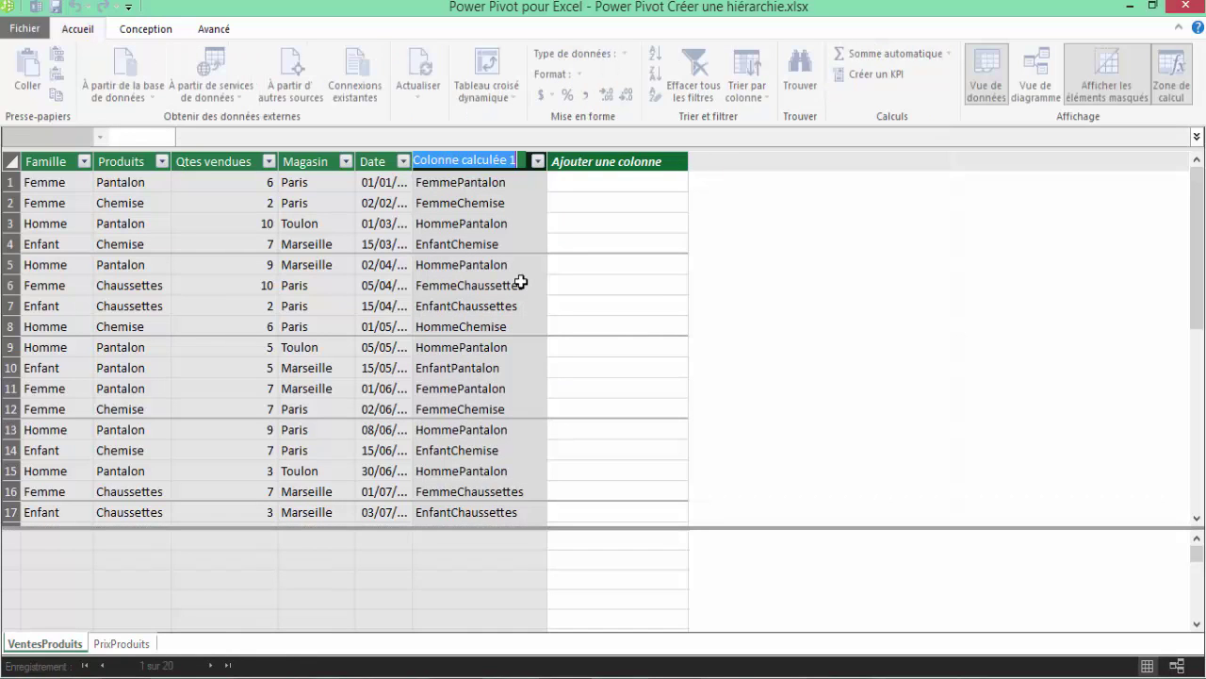
{"action": "type", "text": "Clé"}
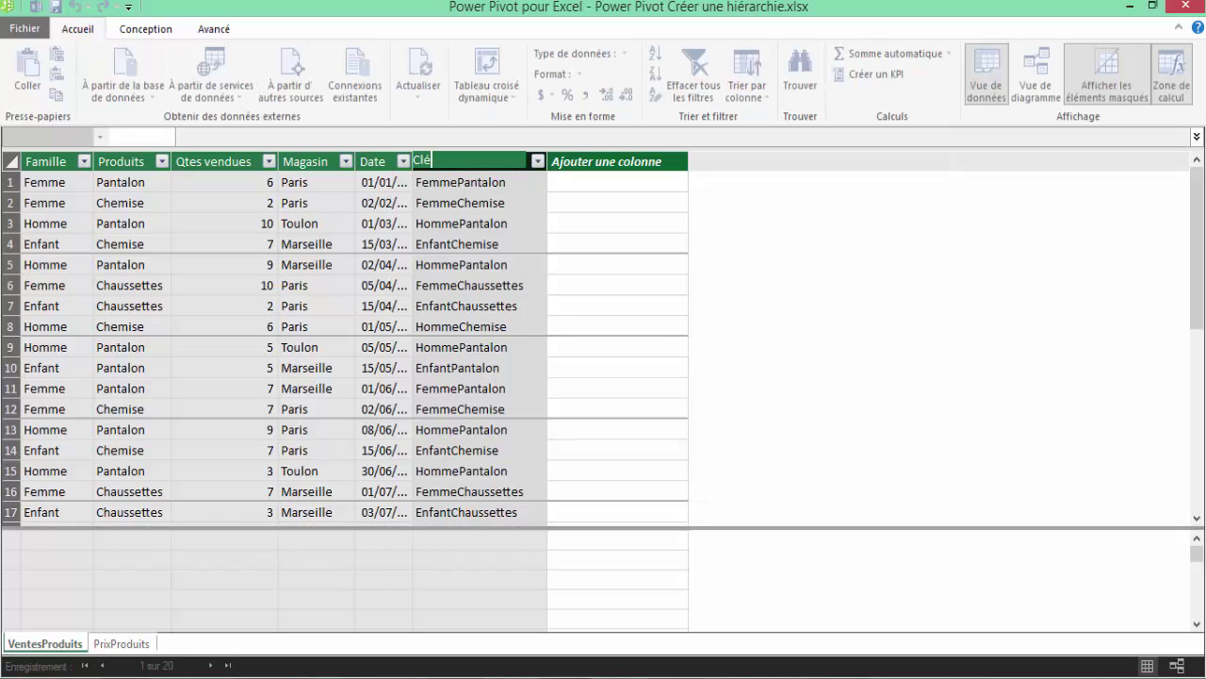
{"action": "type", "text": "VentesPro"}
{"action": "type", "text": "duits"}
{"action": "key", "text": "Return"}
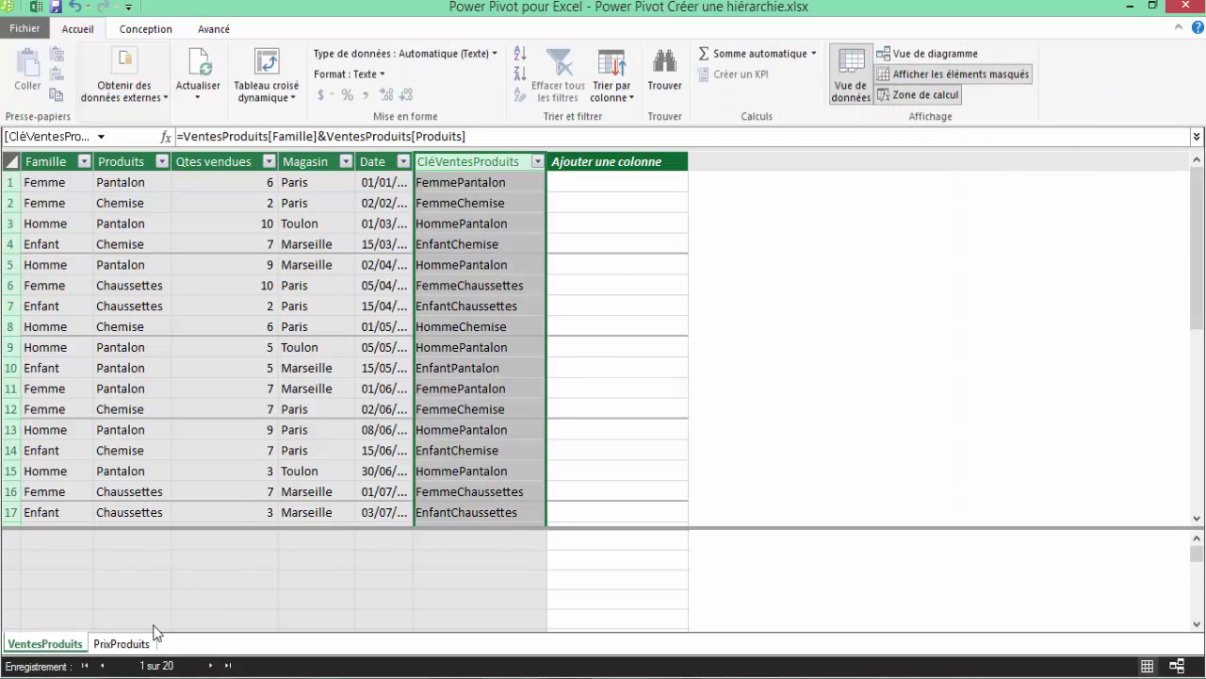
In PrixProduits, add the calculated column =PrixProduits[Famille]&PrixProduits[Produits]
{"action": "left_click", "coordinate": [122, 644]}
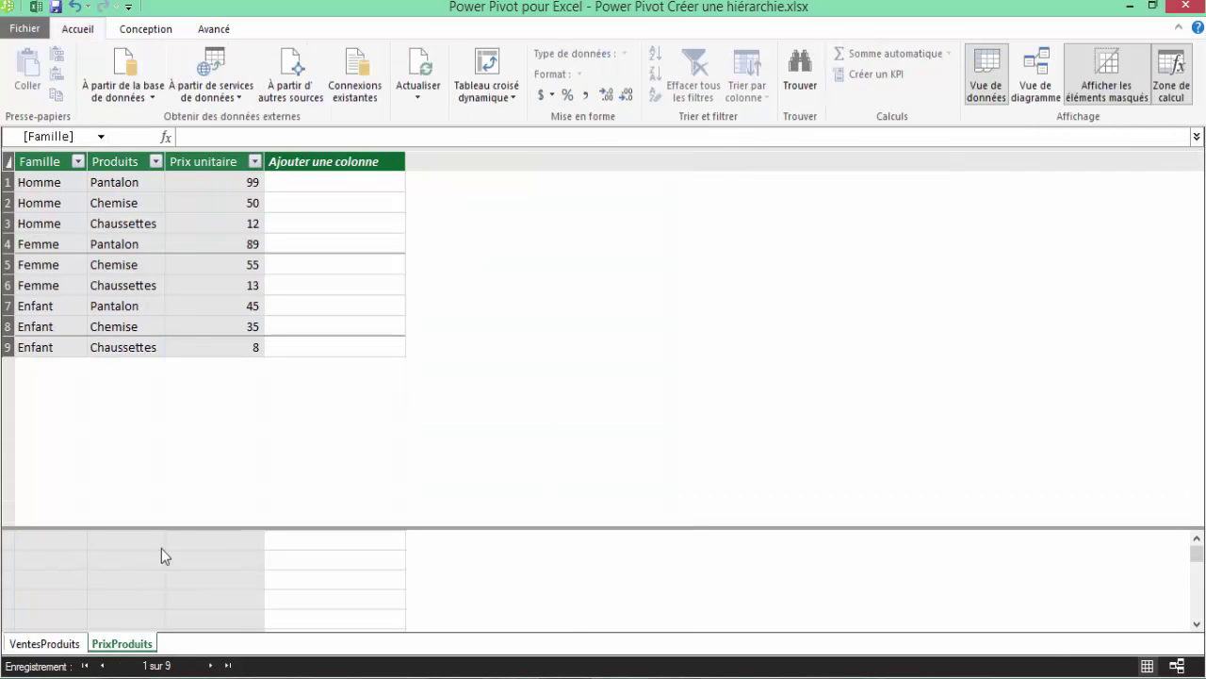
{"action": "left_click", "coordinate": [318, 179]}
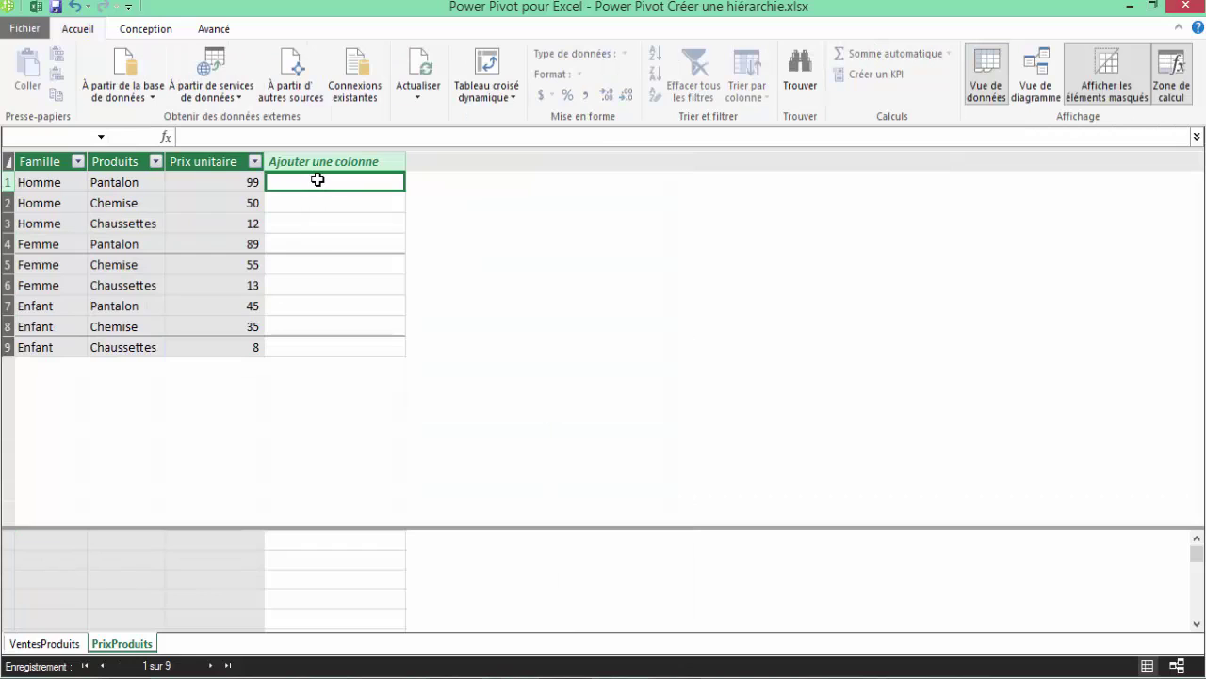
{"action": "left_click", "coordinate": [248, 137]}
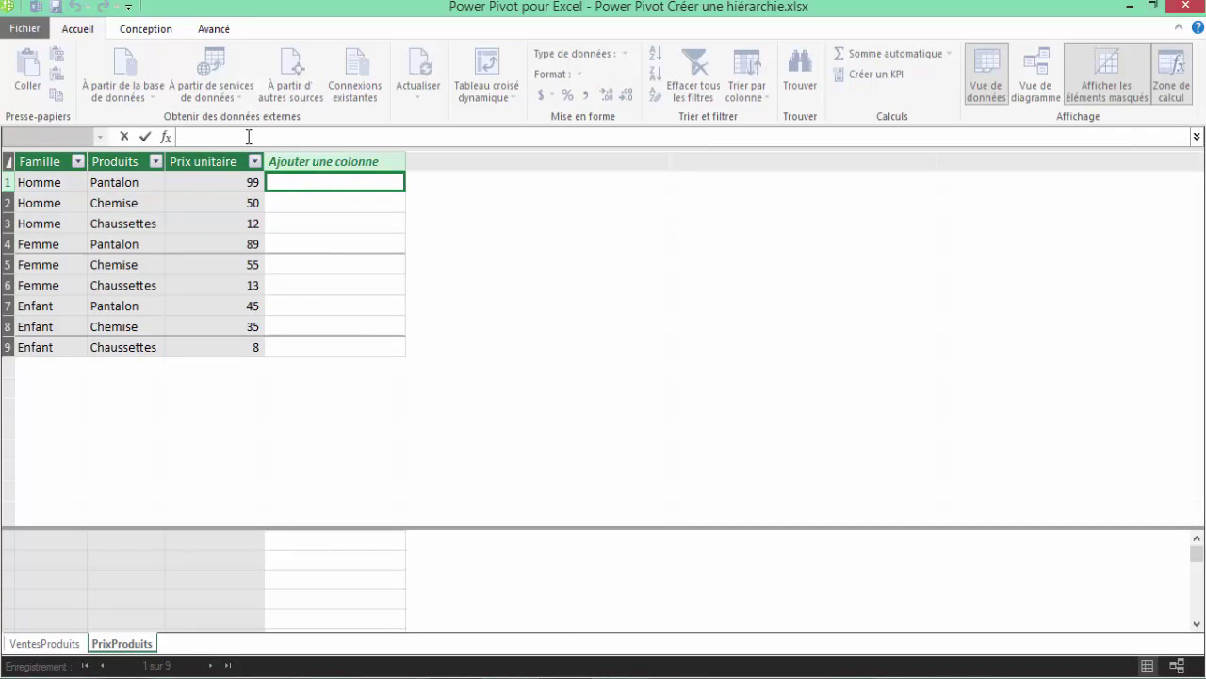
{"action": "type", "text": "="}
{"action": "left_click", "coordinate": [34, 158]}
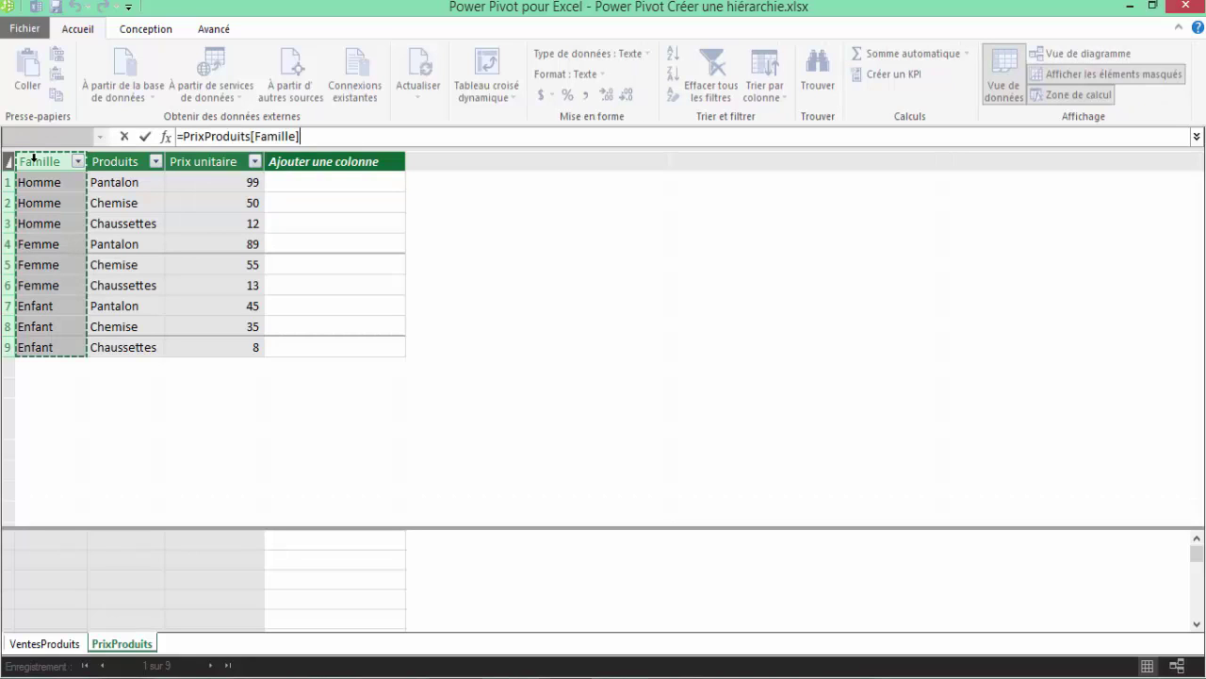
{"action": "type", "text": "&"}
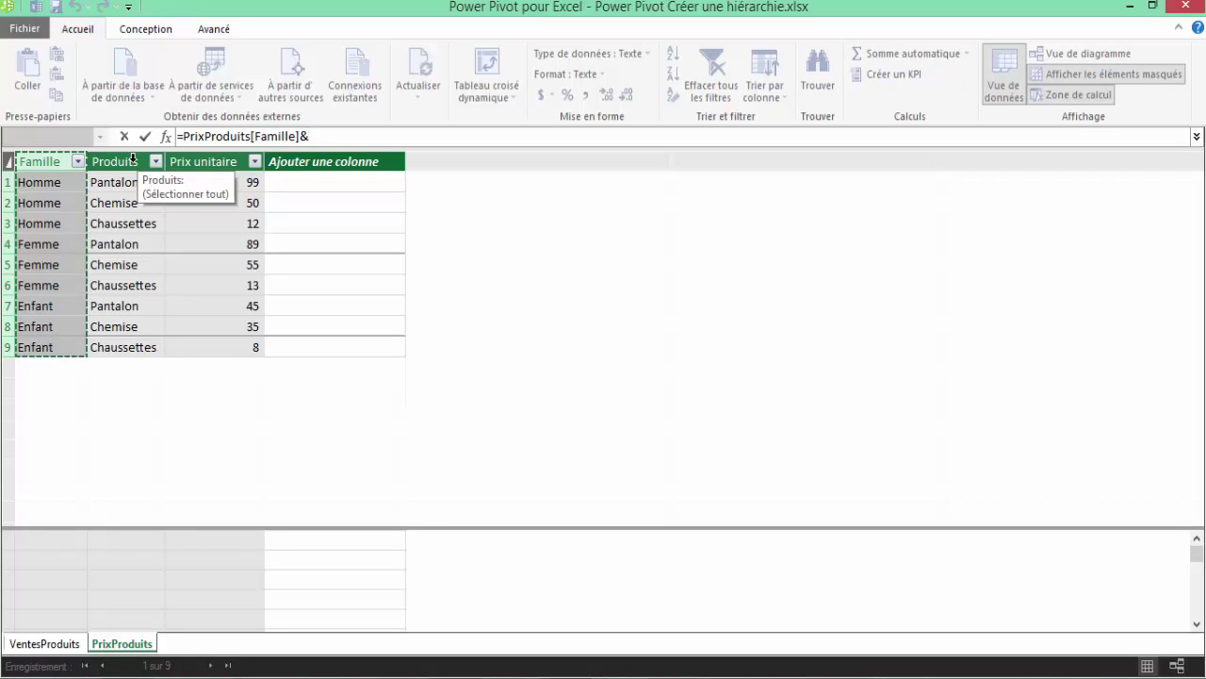
{"action": "left_click", "coordinate": [133, 158]}
{"action": "key", "text": "Return"}
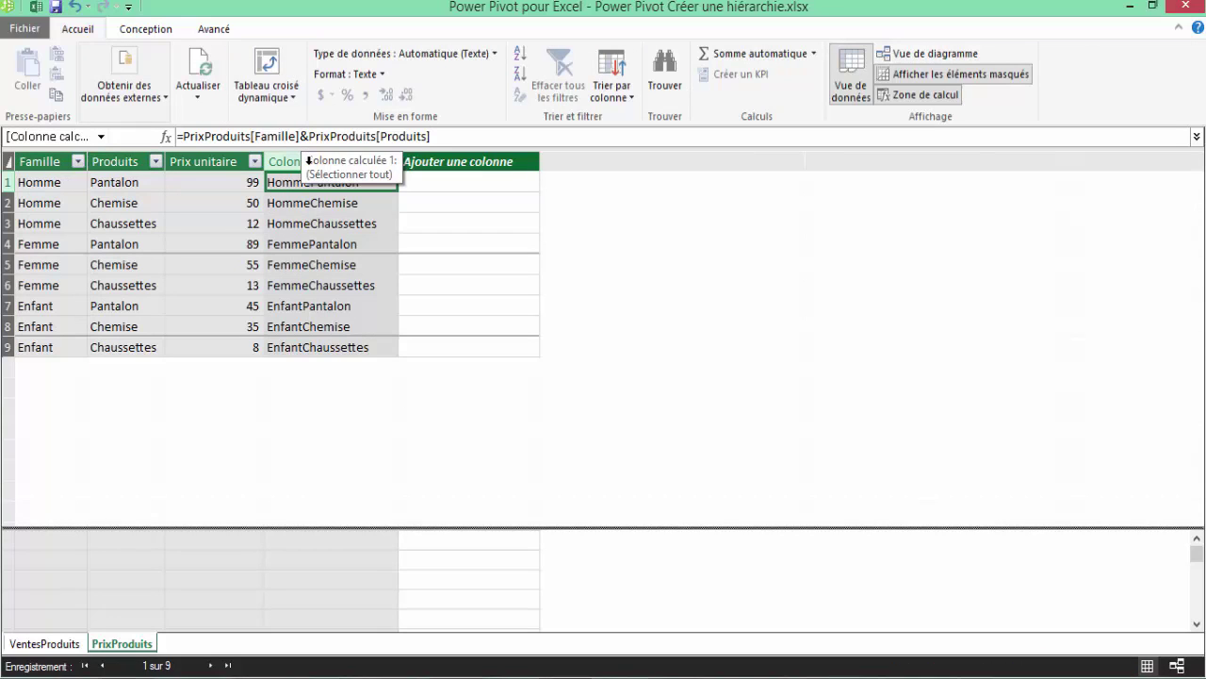
Name the column CléPrixProduits and check key values such as HommePantalon
{"action": "right_click", "coordinate": [286, 164]}
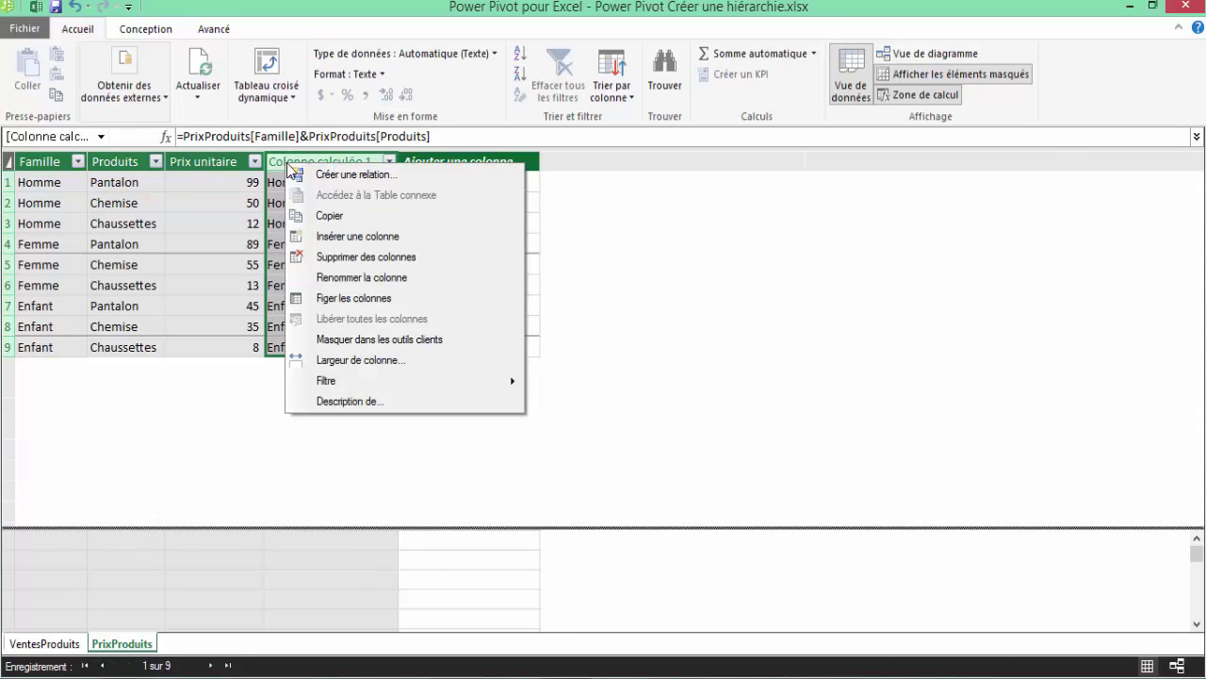
{"action": "left_click", "coordinate": [329, 276]}
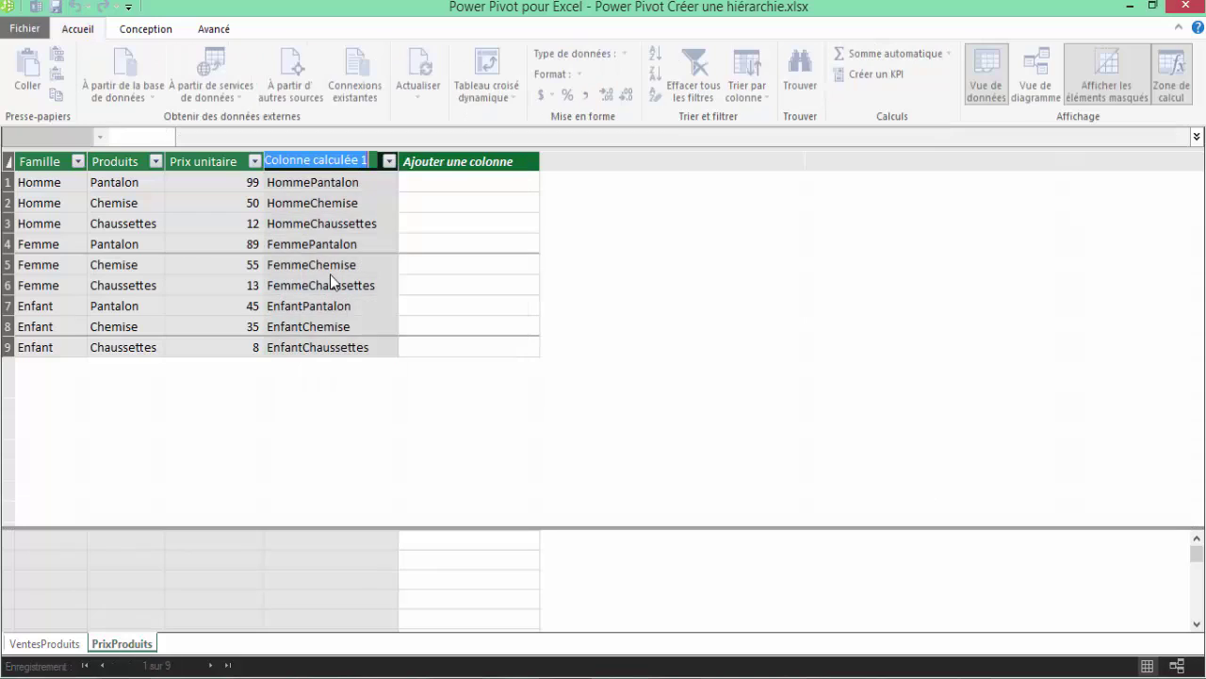
{"action": "type", "text": "C"}
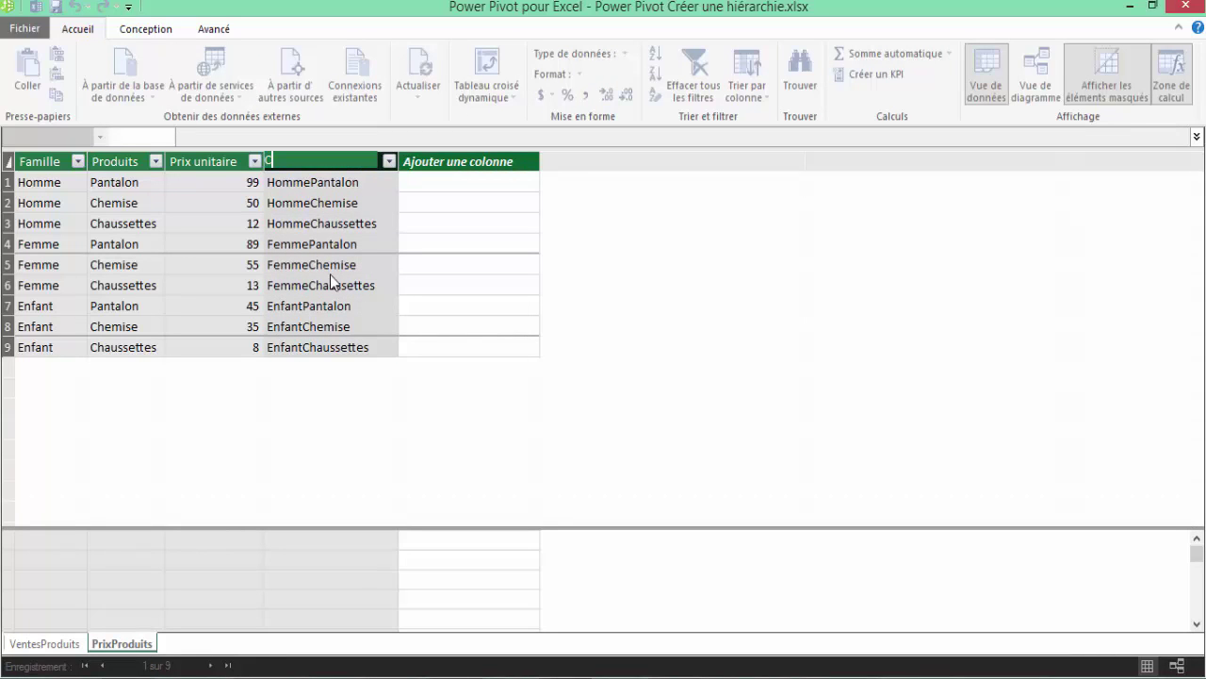
{"action": "type", "text": "lé"}
{"action": "type", "text": "Prix"}
{"action": "type", "text": "Produits"}
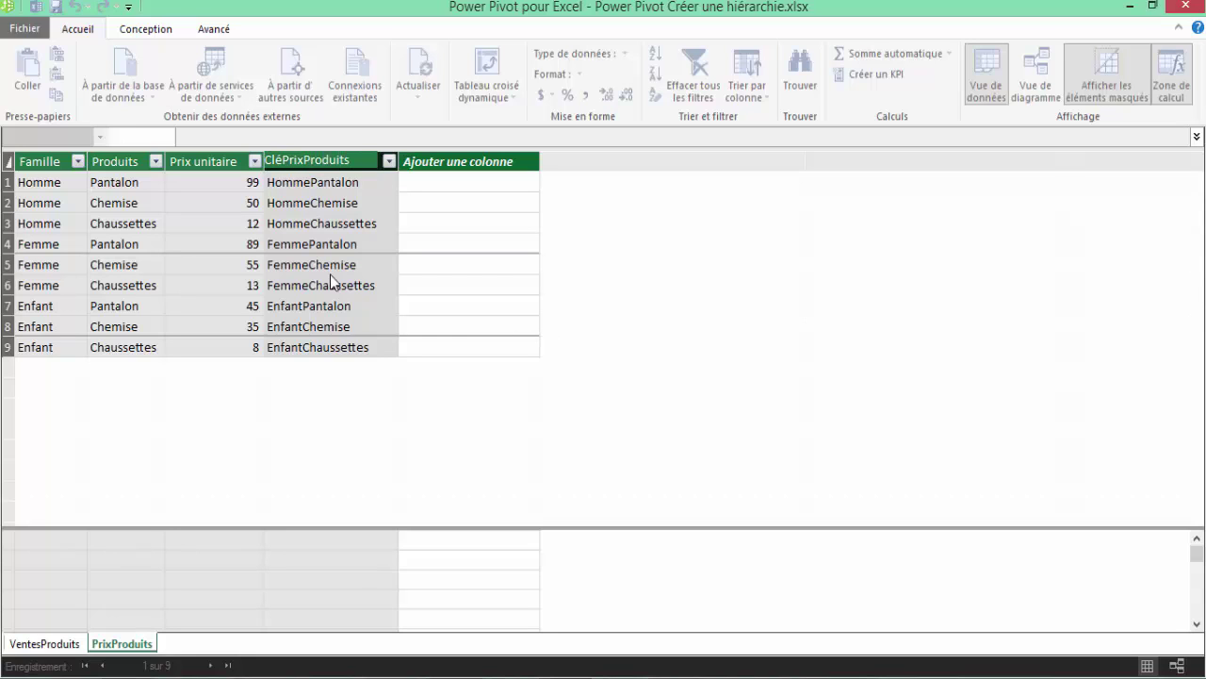
{"action": "key", "text": "Return"}
{"action": "left_click", "coordinate": [314, 245]}
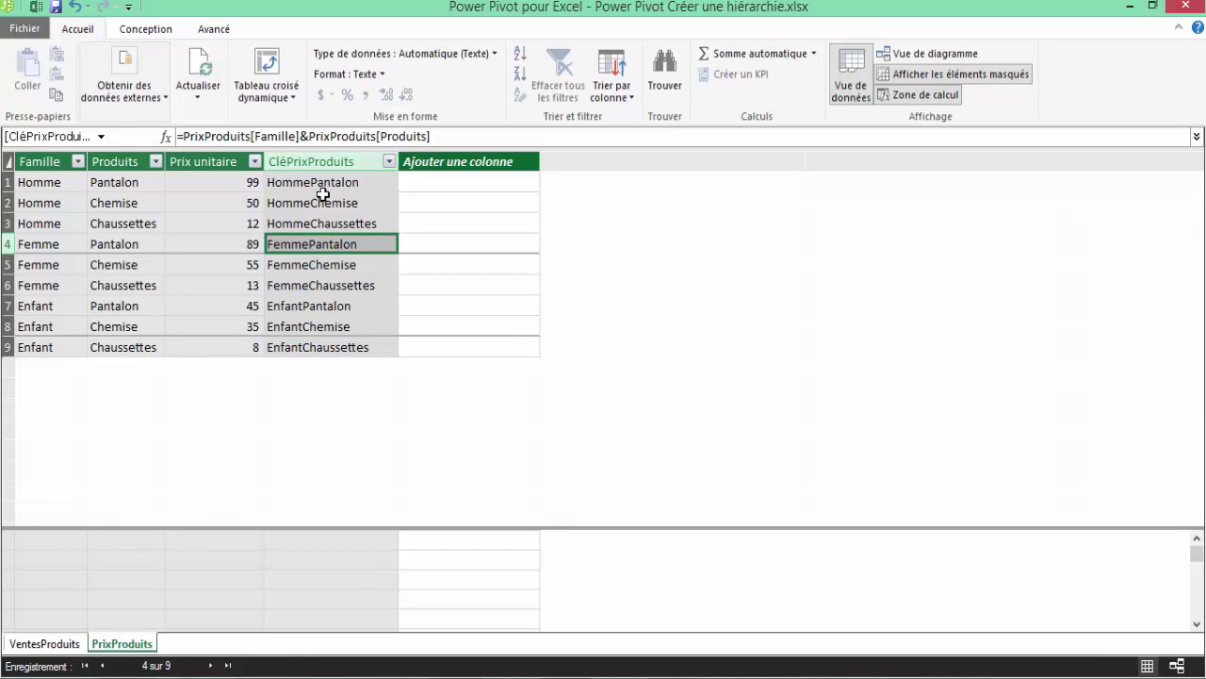
{"action": "left_click", "coordinate": [324, 189]}
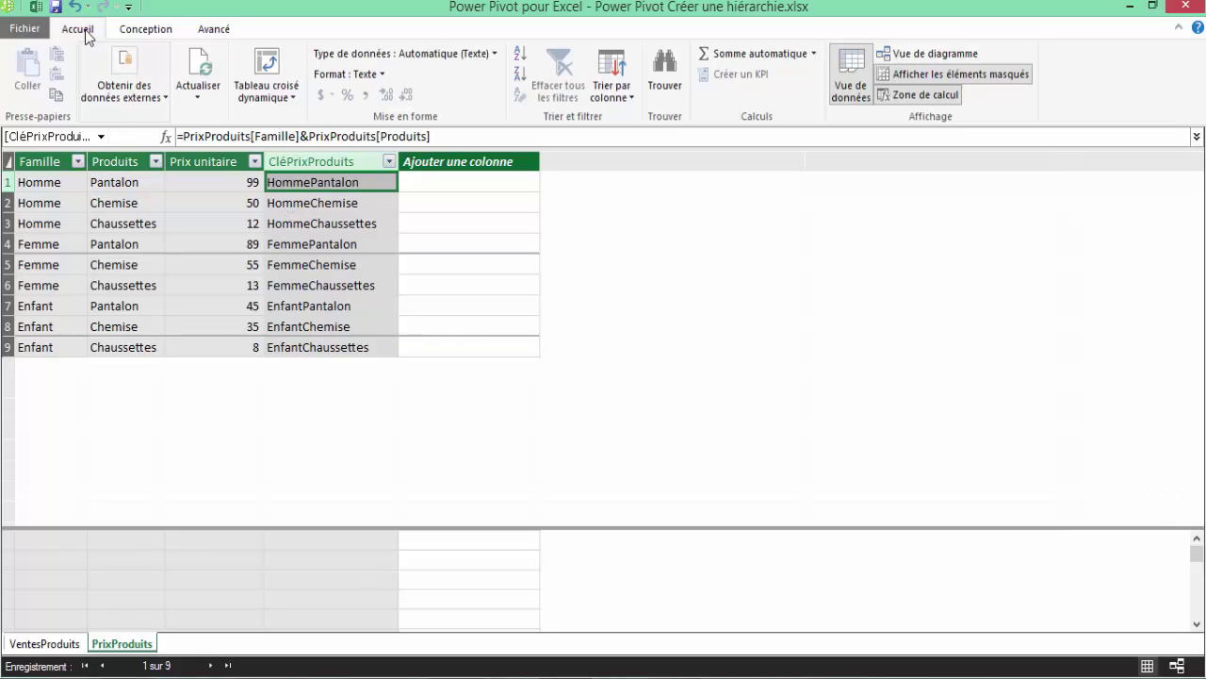
In diagram view, drag CléVentesProduits onto CléPrixProduits to create the many-to-one relationship
{"action": "left_click", "coordinate": [920, 53]}
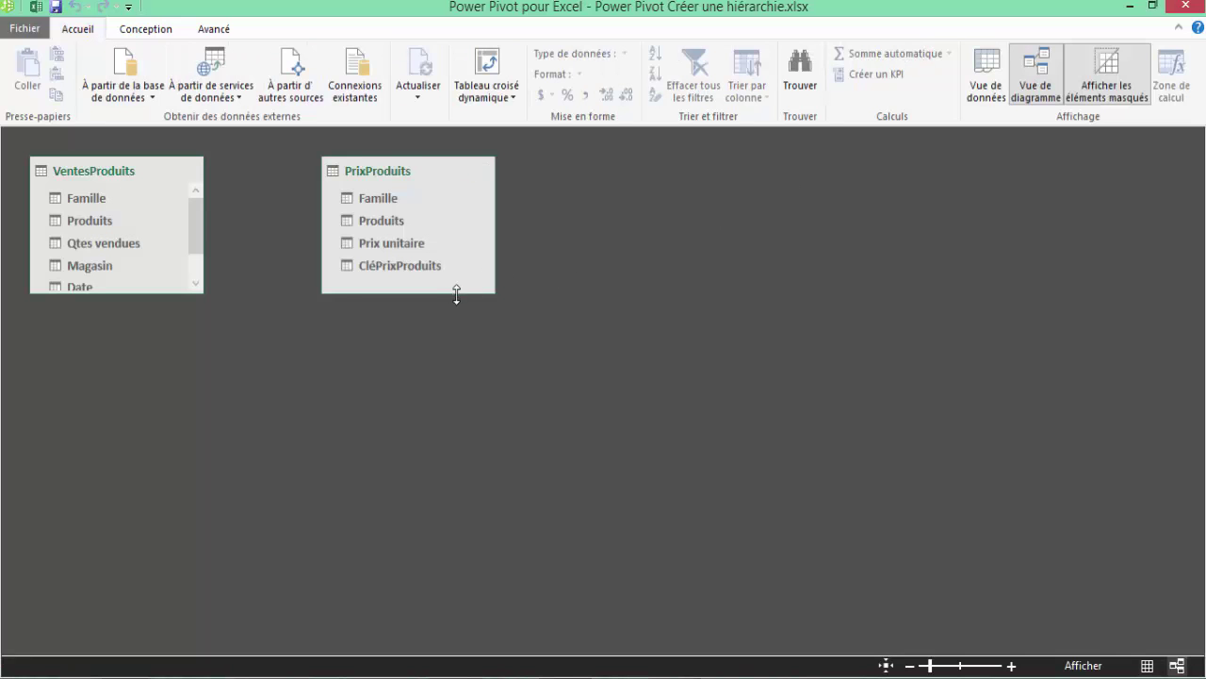
{"action": "left_click_drag", "start_coordinate": [457, 295], "coordinate": [414, 358]}
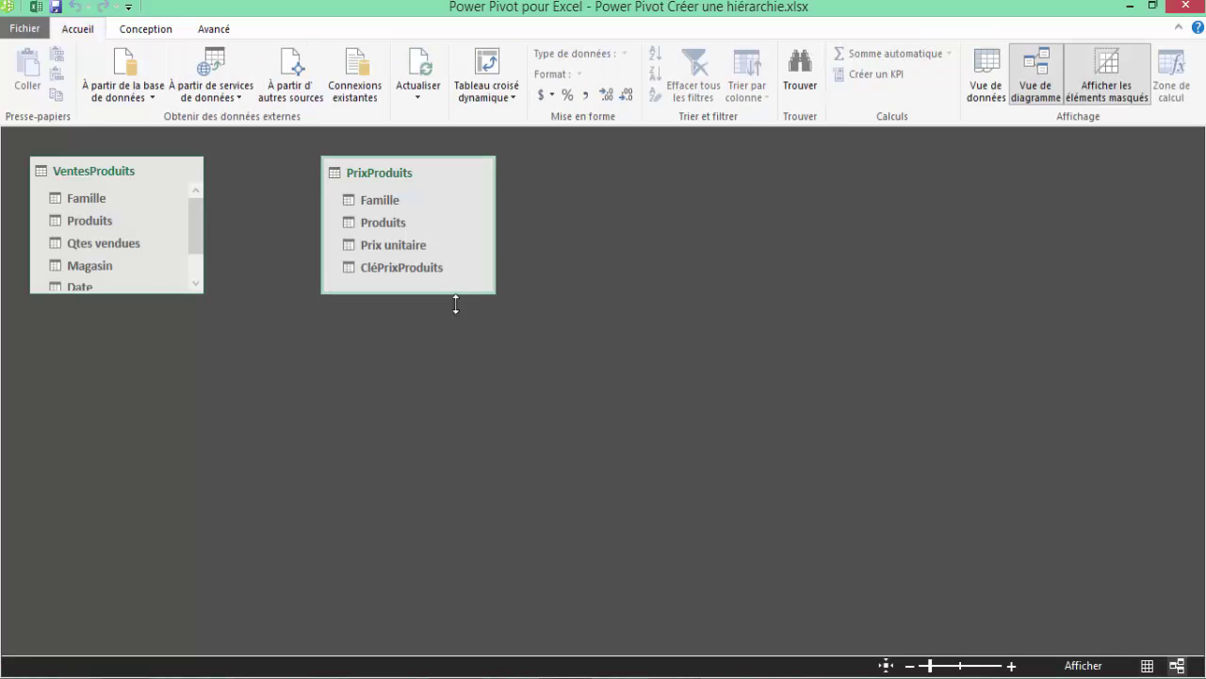
{"action": "left_click_drag", "start_coordinate": [134, 293], "coordinate": [133, 361]}
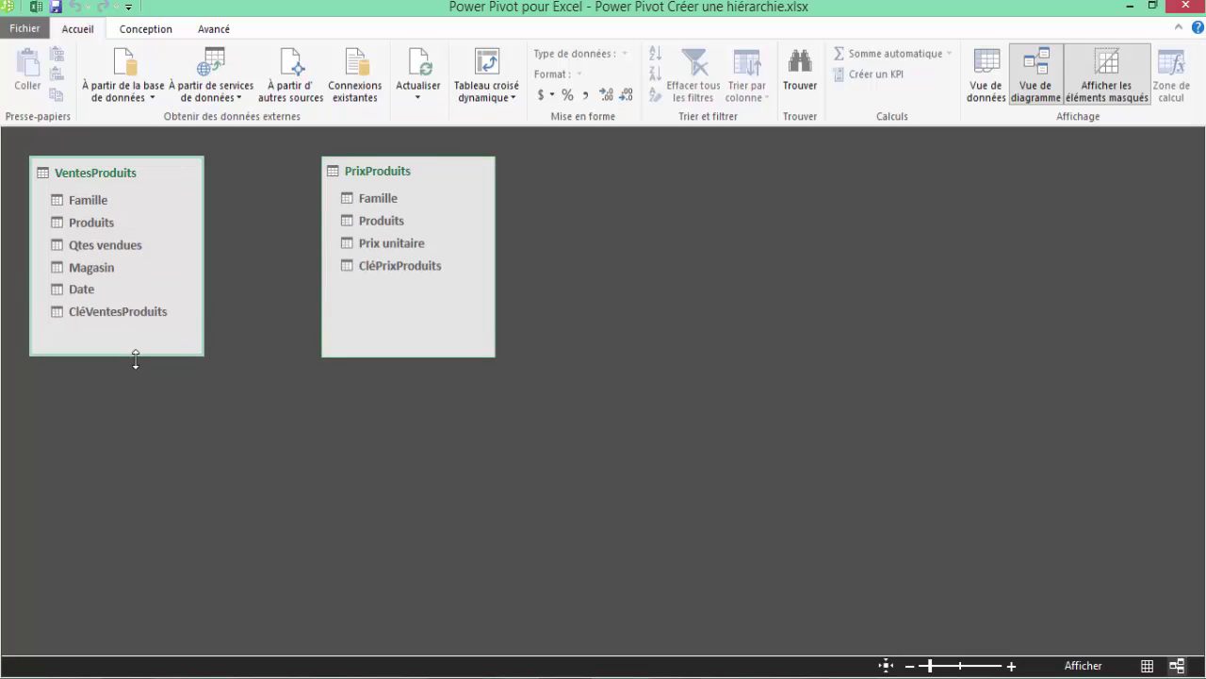
{"action": "left_click", "coordinate": [88, 311]}
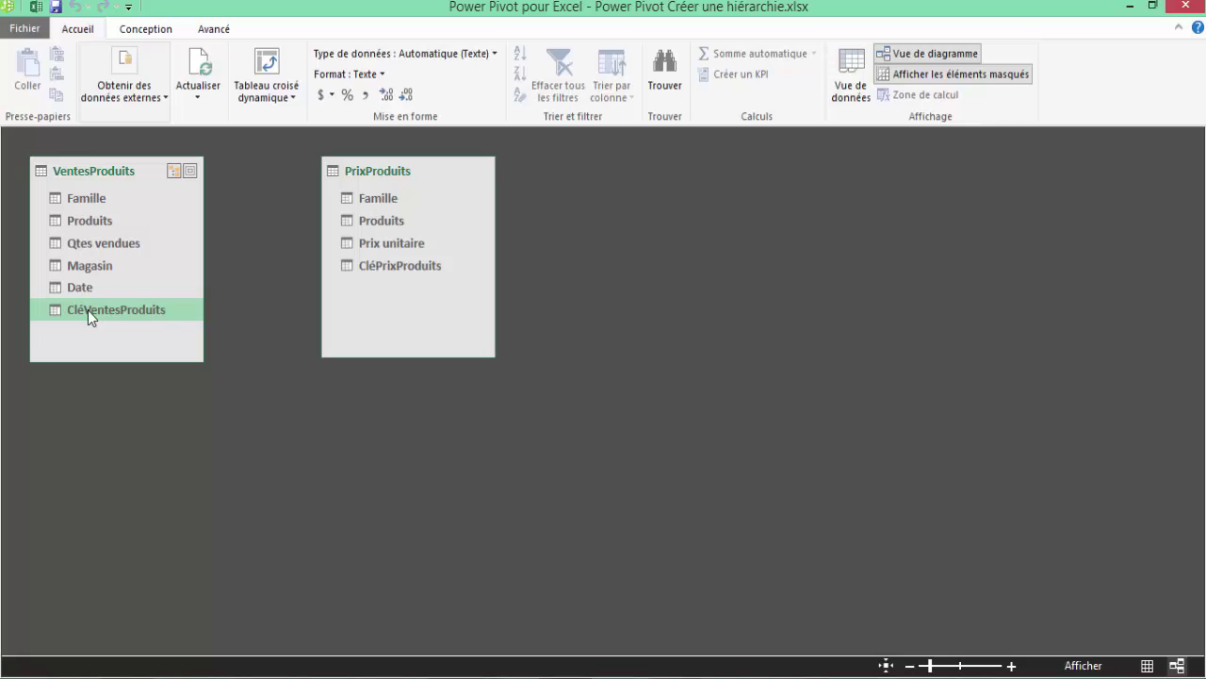
{"action": "left_click_drag", "start_coordinate": [88, 310], "coordinate": [390, 268]}
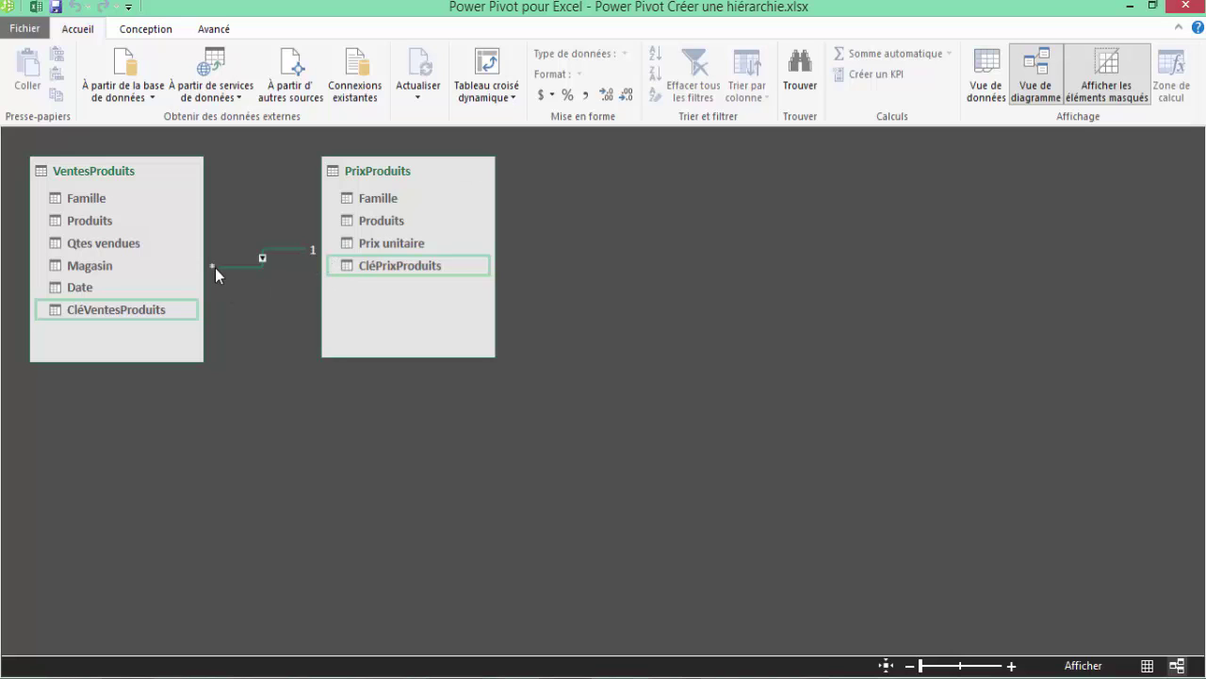
{"action": "left_click", "coordinate": [988, 72]}
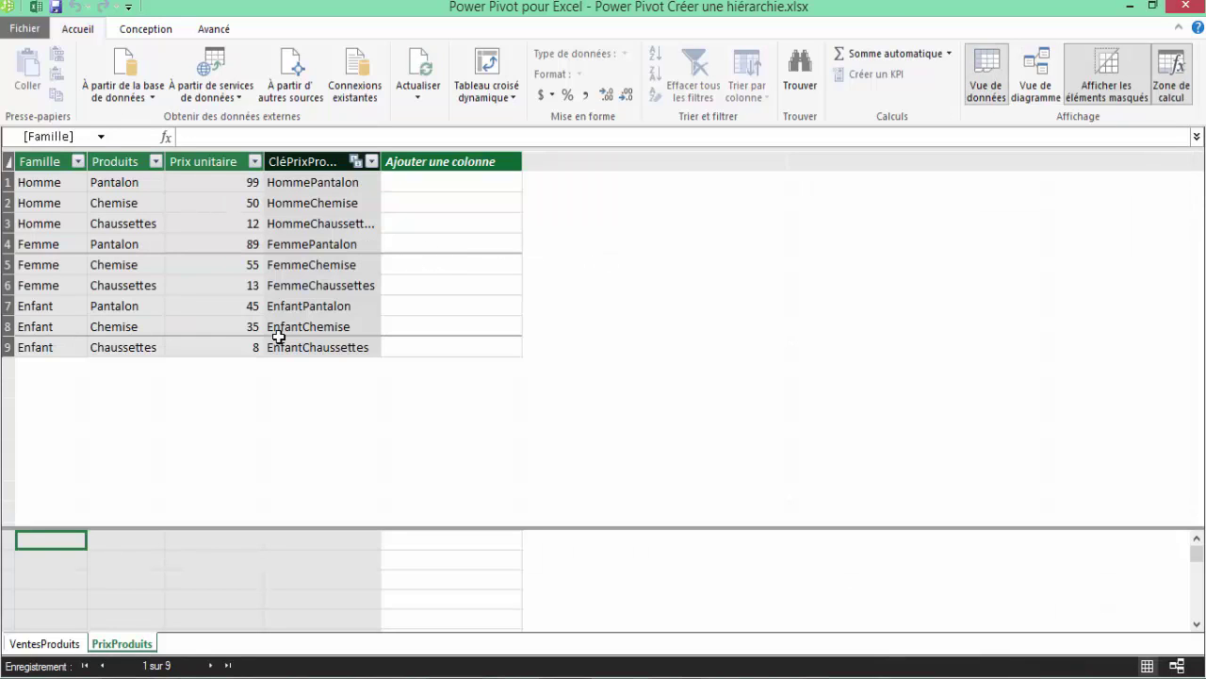
Return to the VentesProduits table and select the first cell under Ajouter une colonne
{"action": "left_click", "coordinate": [56, 647]}
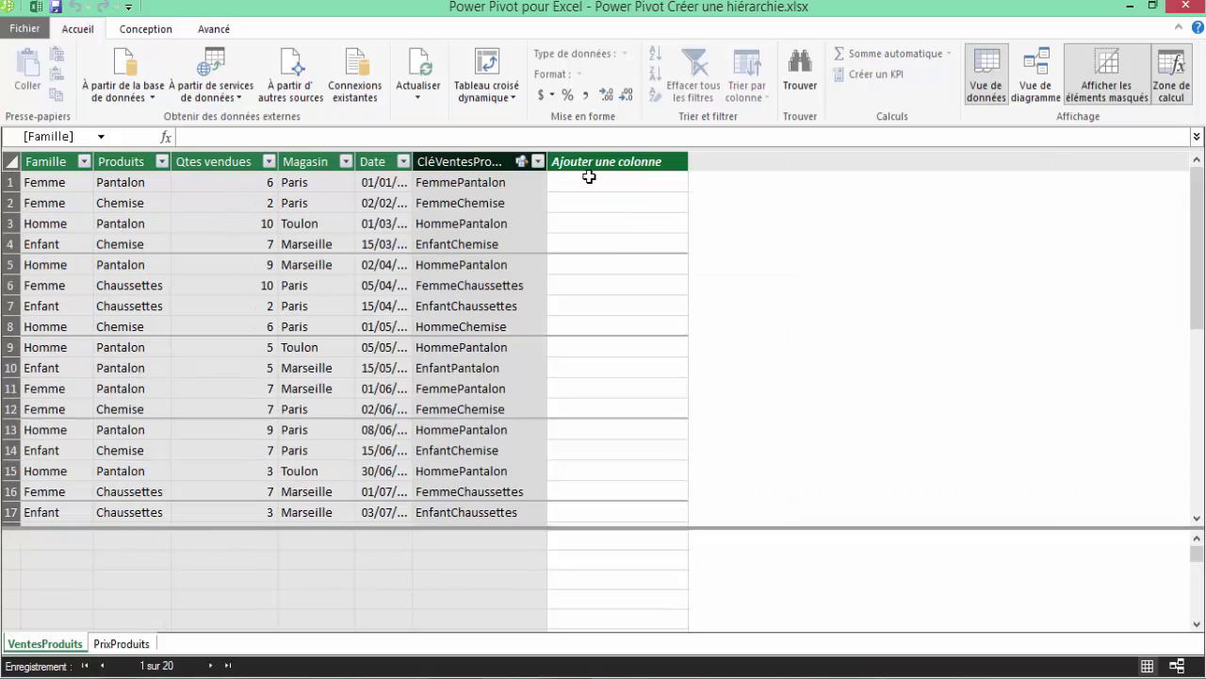
{"action": "left_click", "coordinate": [121, 644]}
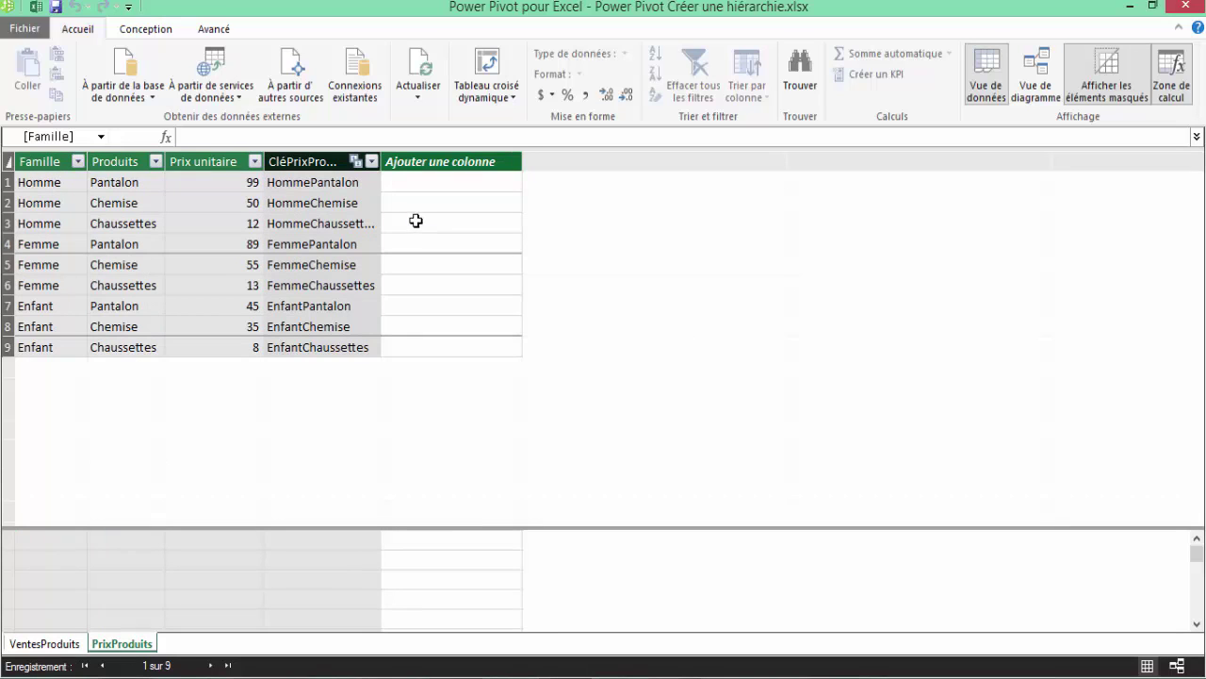
{"action": "left_click", "coordinate": [47, 645]}
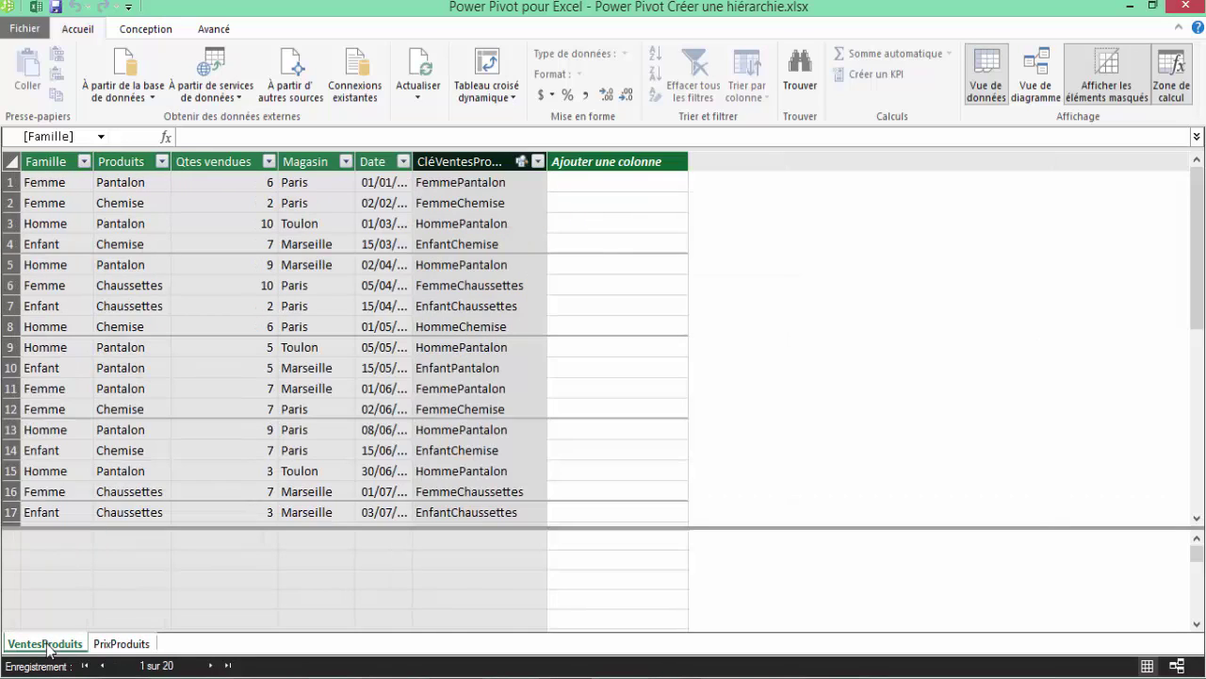
{"action": "left_click", "coordinate": [586, 181]}
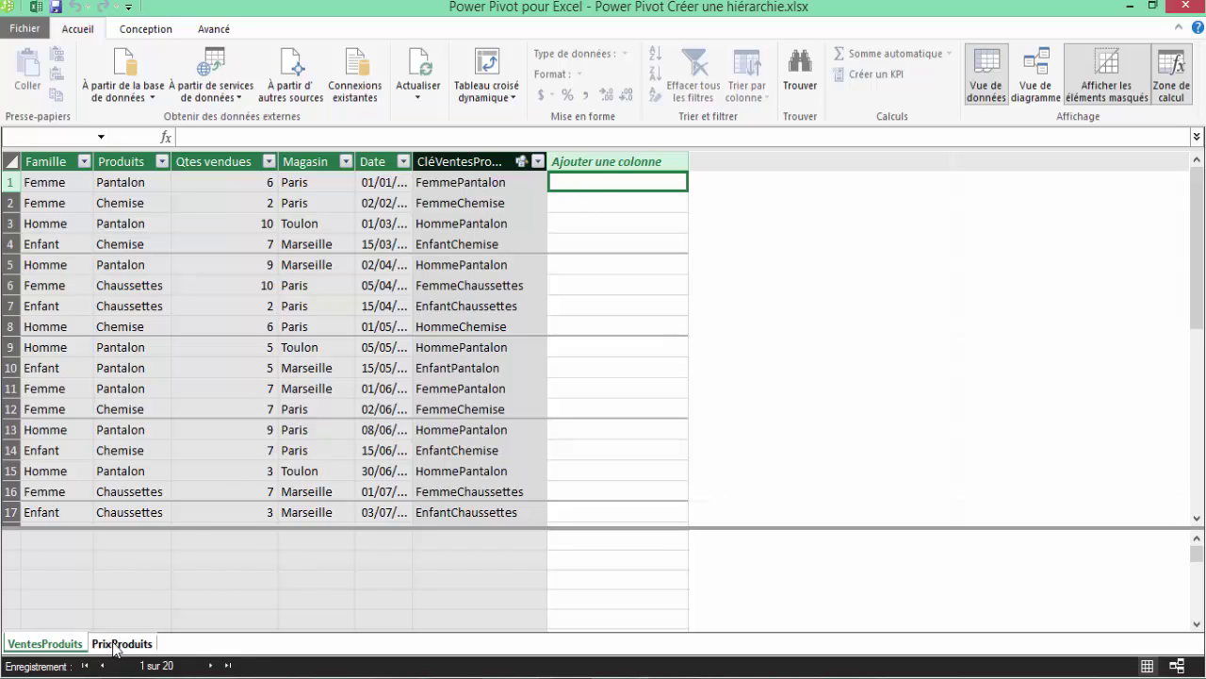
Fill the new VentesProduits column with =RELATED(PrixProduits[Prix unitaire])
{"action": "left_click", "coordinate": [233, 137]}
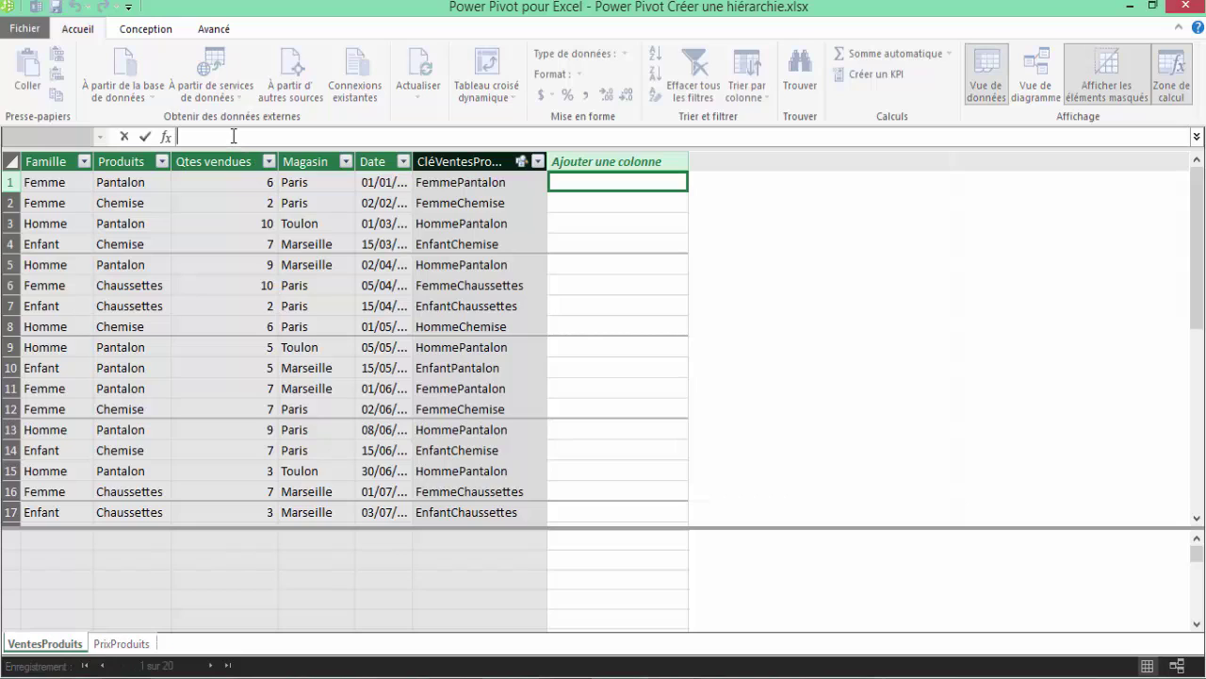
{"action": "type", "text": "="}
{"action": "type", "text": "relate"}
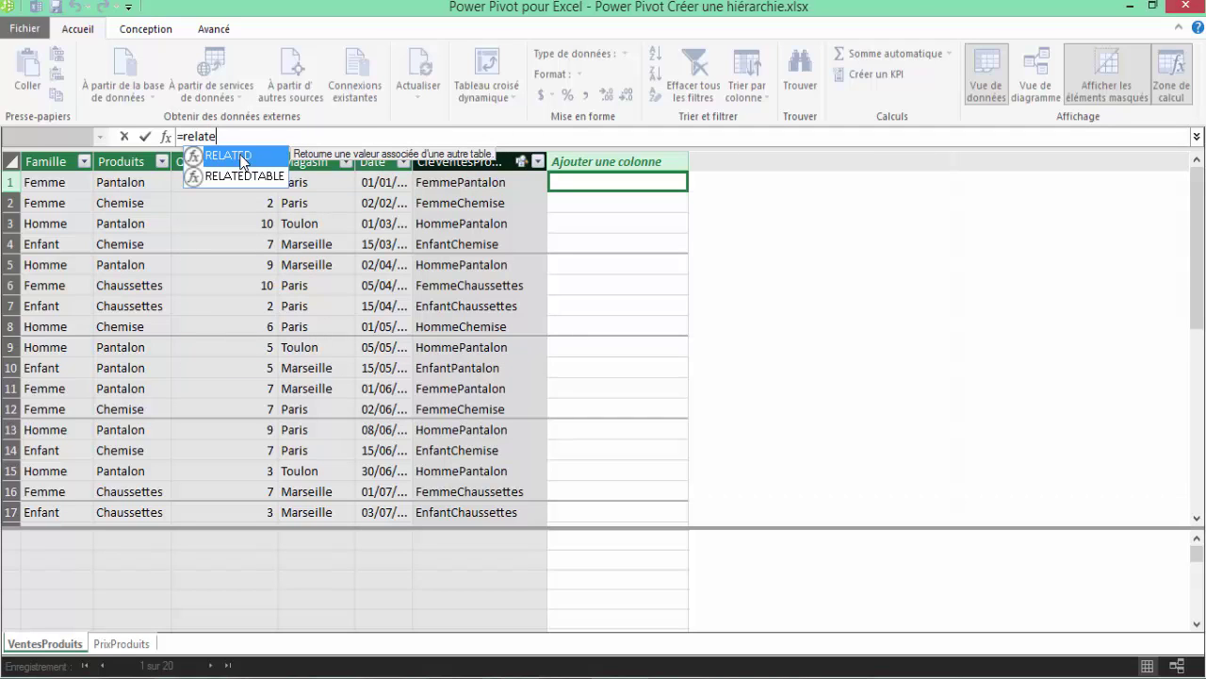
{"action": "double_click", "coordinate": [242, 162]}
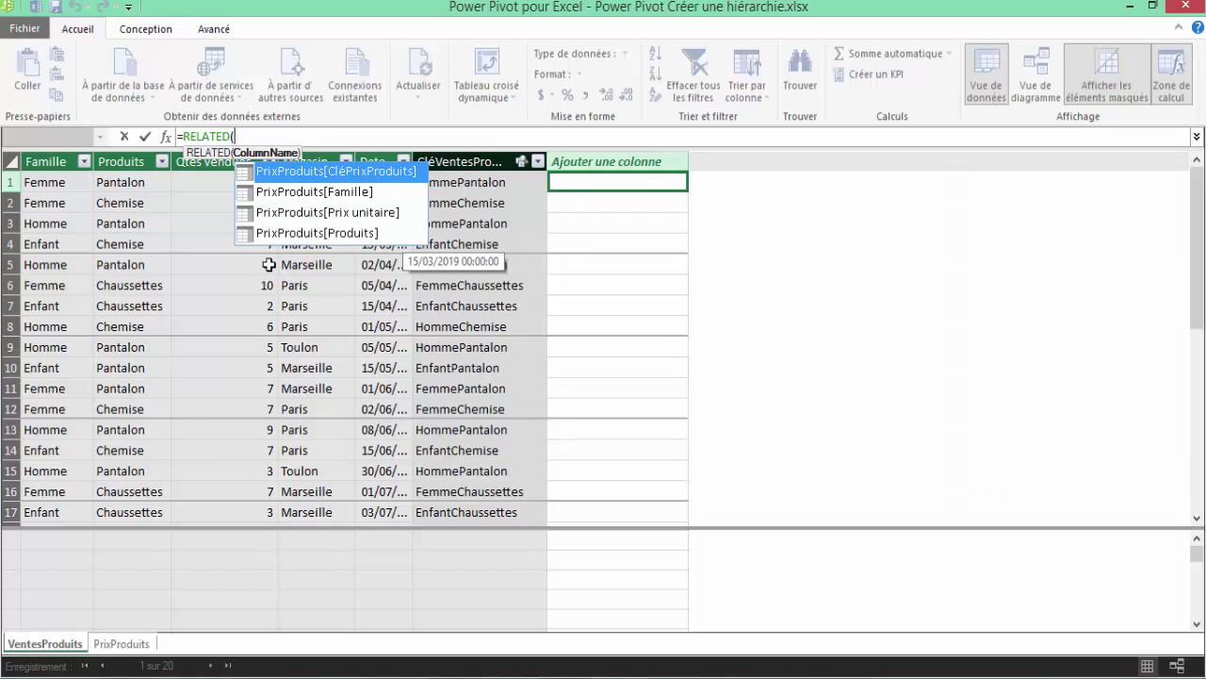
{"action": "double_click", "coordinate": [356, 215]}
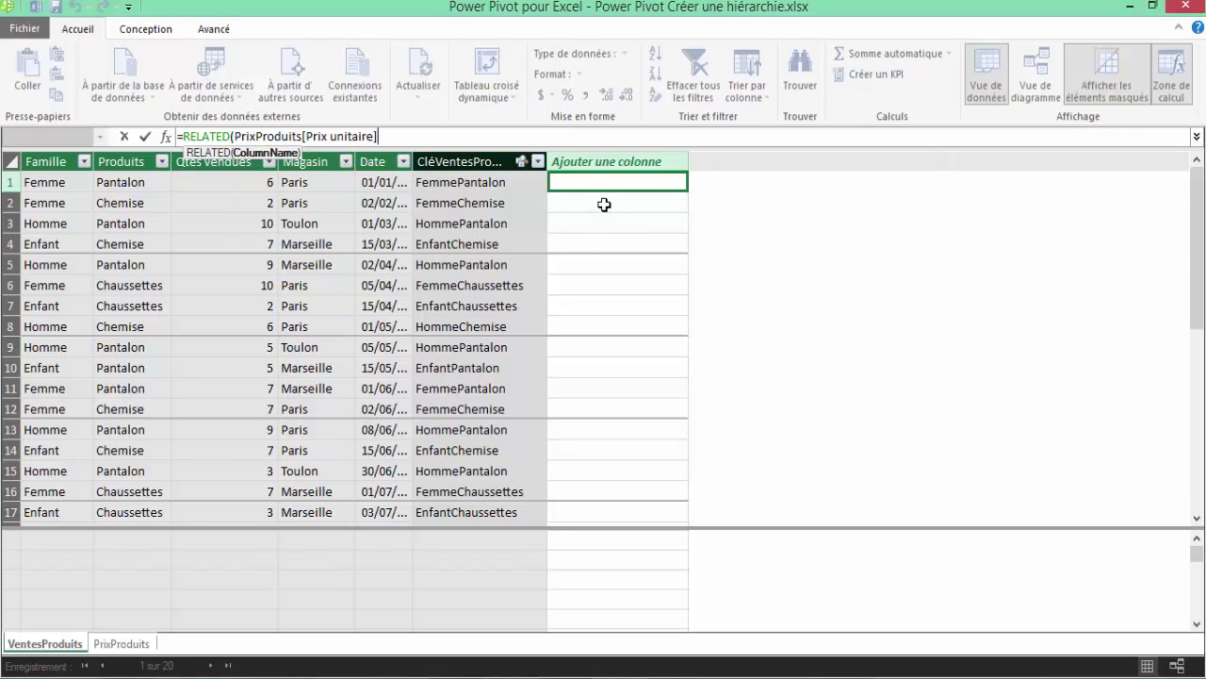
{"action": "key", "text": "Return"}
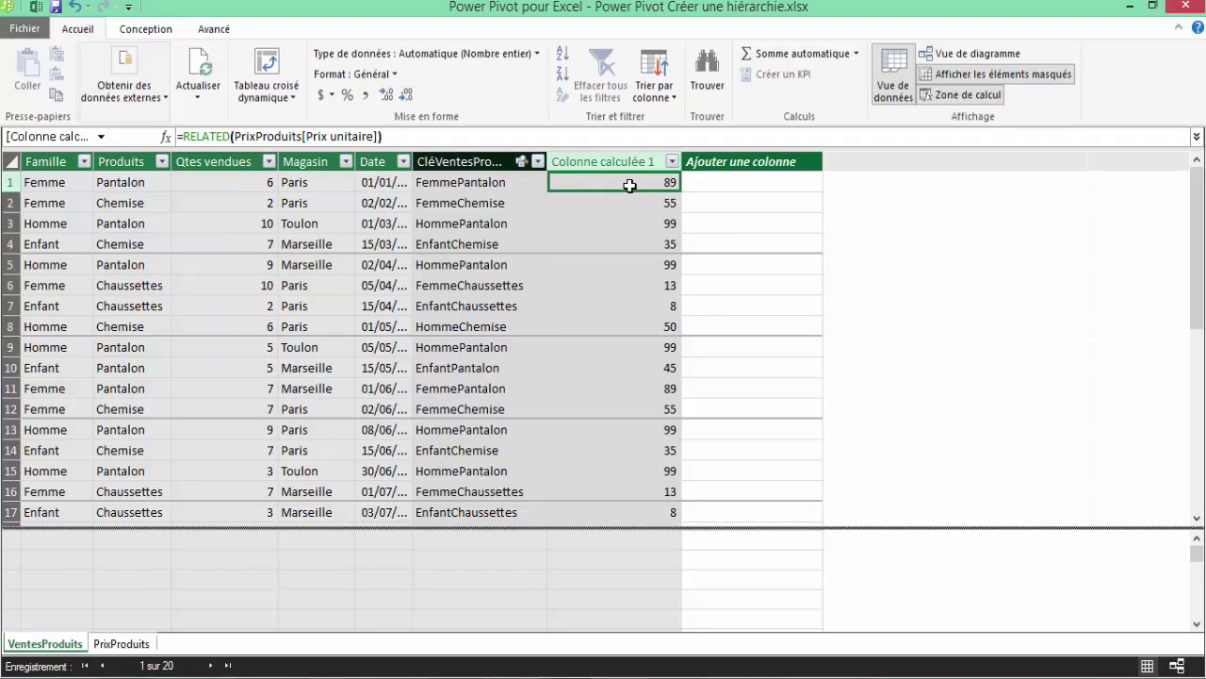
Spot-check the first two sales' prices, including 55 for Chemise, then minimise Power Pivot
{"action": "left_click", "coordinate": [57, 183]}
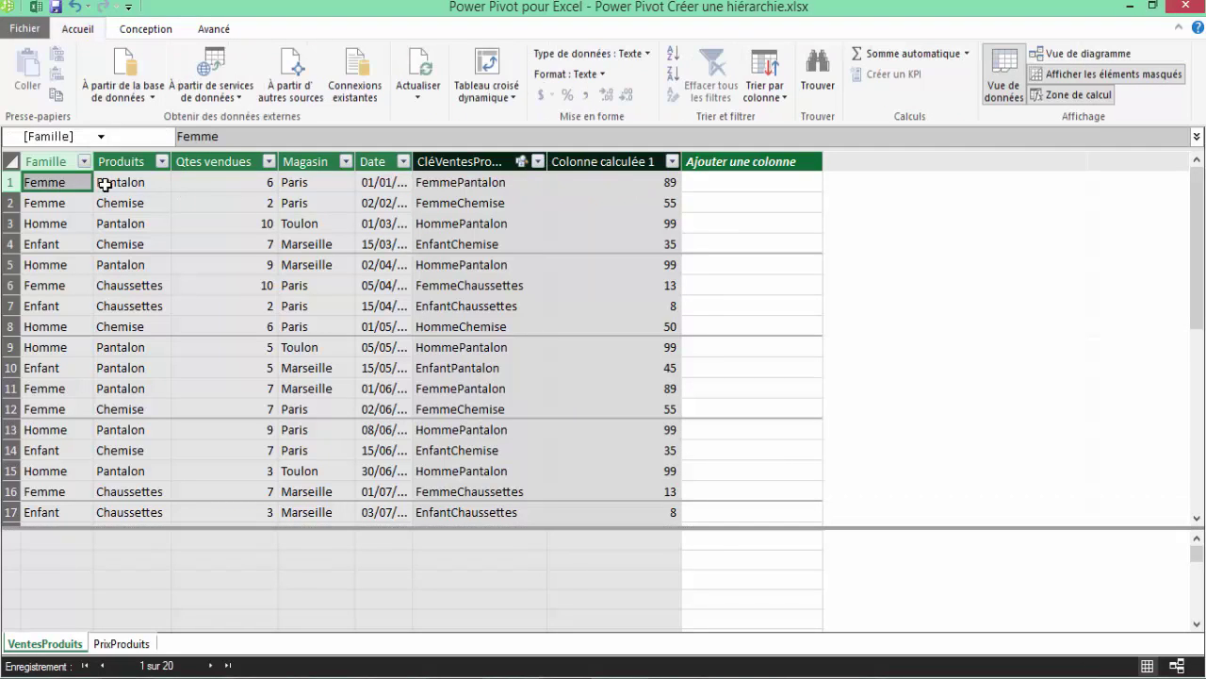
{"action": "left_click", "coordinate": [115, 185]}
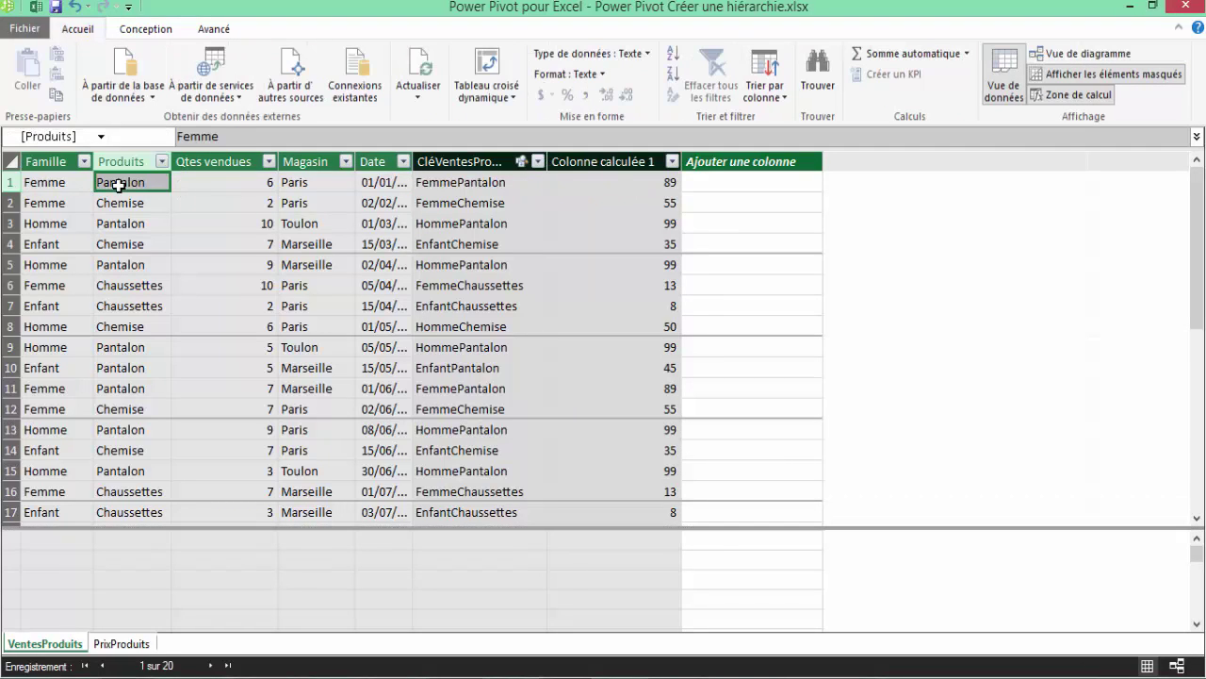
{"action": "left_click", "coordinate": [47, 185]}
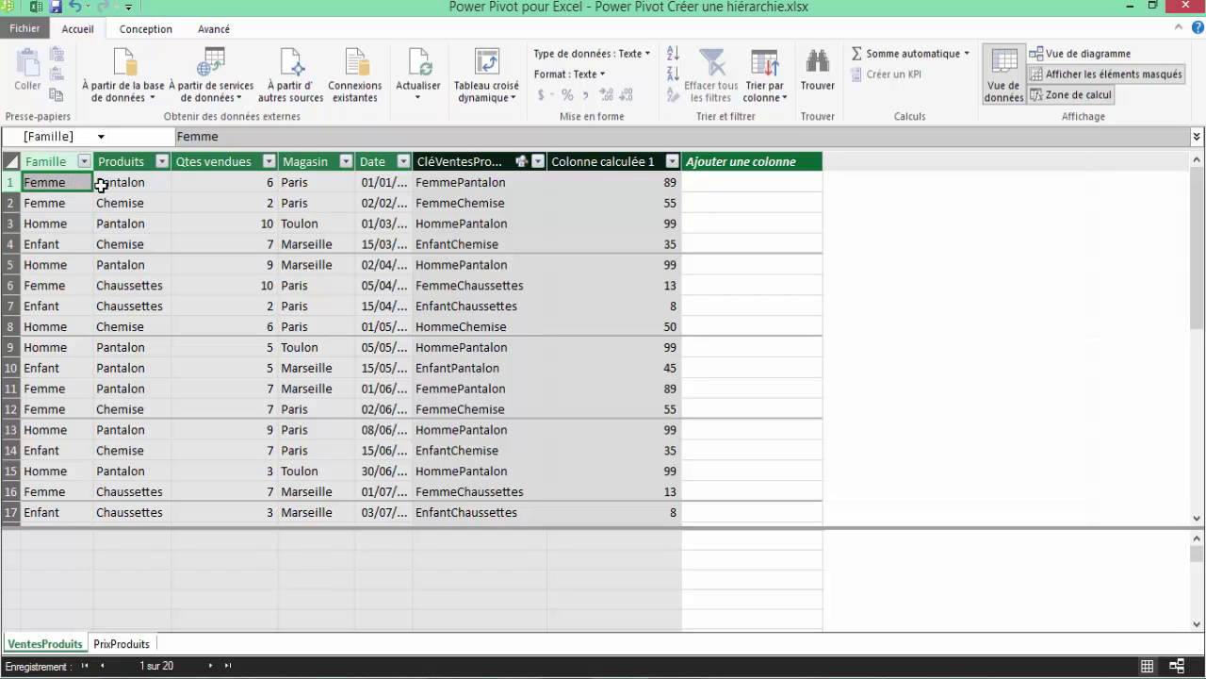
{"action": "left_click", "coordinate": [100, 185]}
{"action": "left_click", "coordinate": [638, 186]}
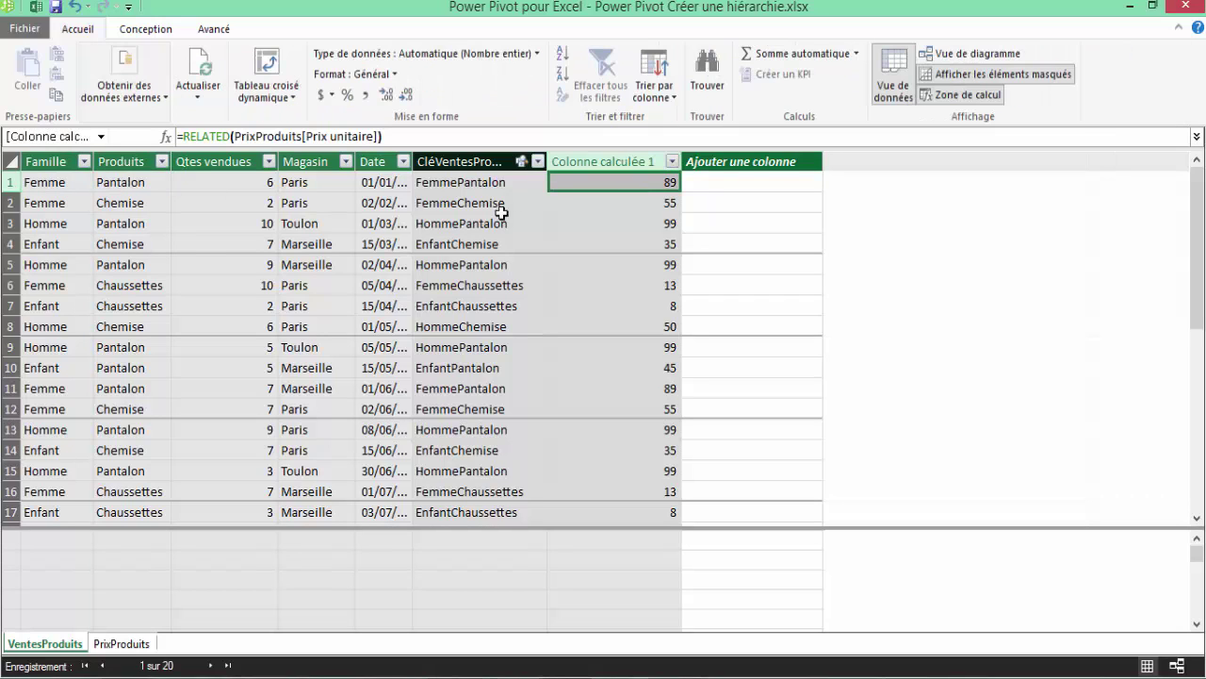
{"action": "left_click", "coordinate": [47, 206]}
{"action": "left_click", "coordinate": [119, 203]}
{"action": "left_click", "coordinate": [671, 203]}
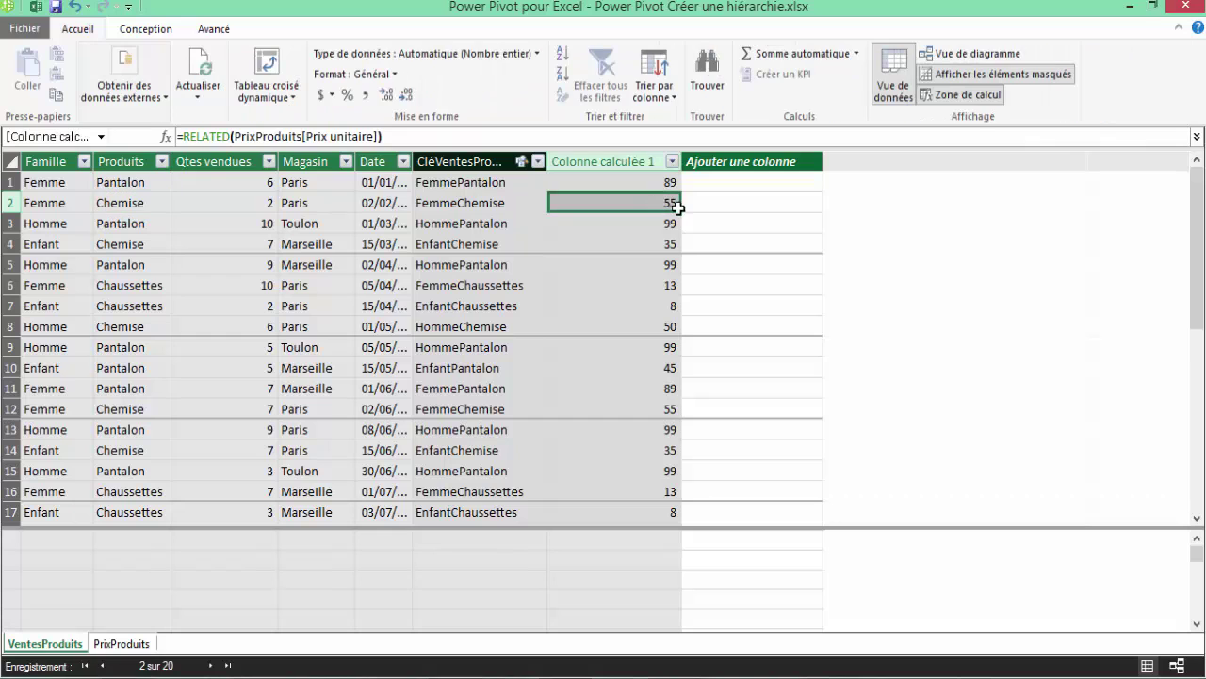
{"action": "left_click", "coordinate": [1131, 8]}
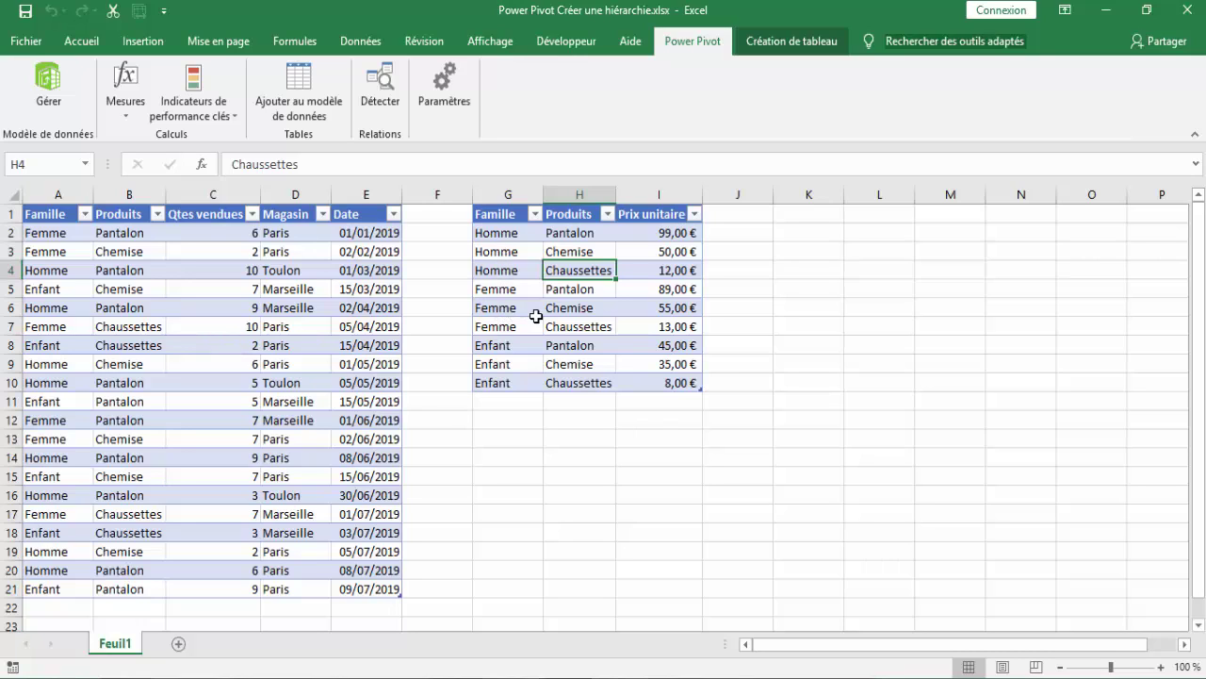
Check the Femme Pantalon (89,00 €) and Femme Chemise (55,00 €) prices, then reopen Power Pivot on VentesProduits
{"action": "left_click", "coordinate": [506, 293]}
{"action": "left_click", "coordinate": [669, 292]}
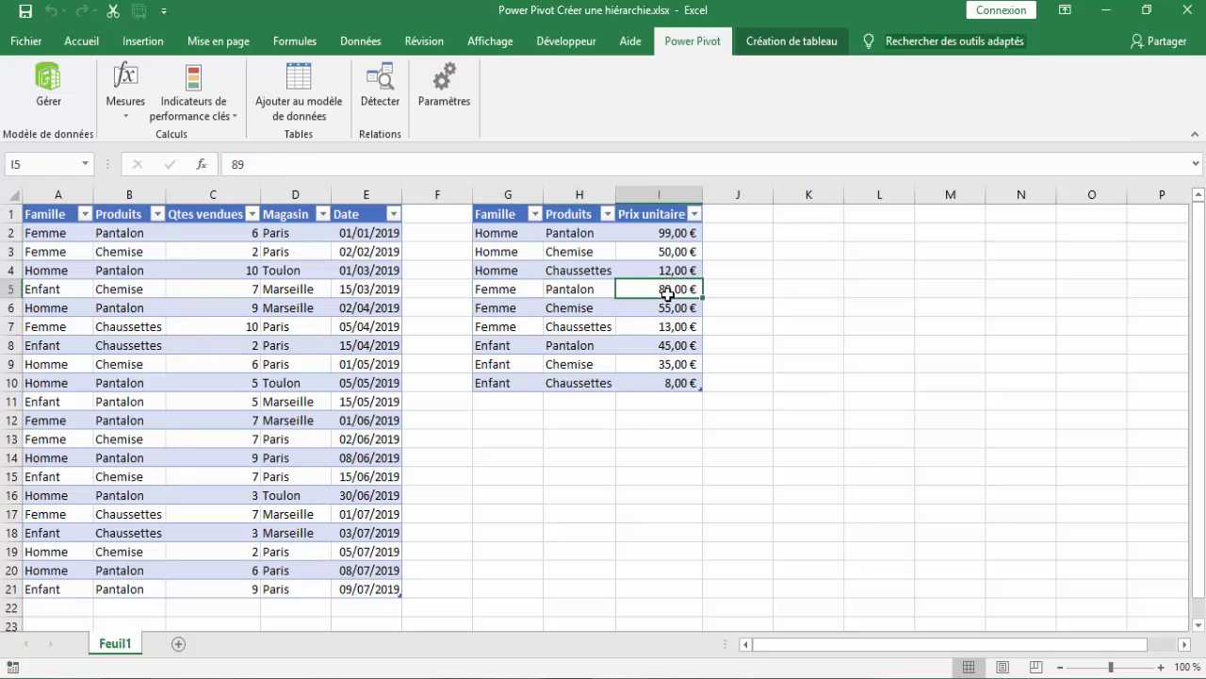
{"action": "left_click", "coordinate": [504, 309]}
{"action": "left_click", "coordinate": [568, 309]}
{"action": "left_click", "coordinate": [663, 308]}
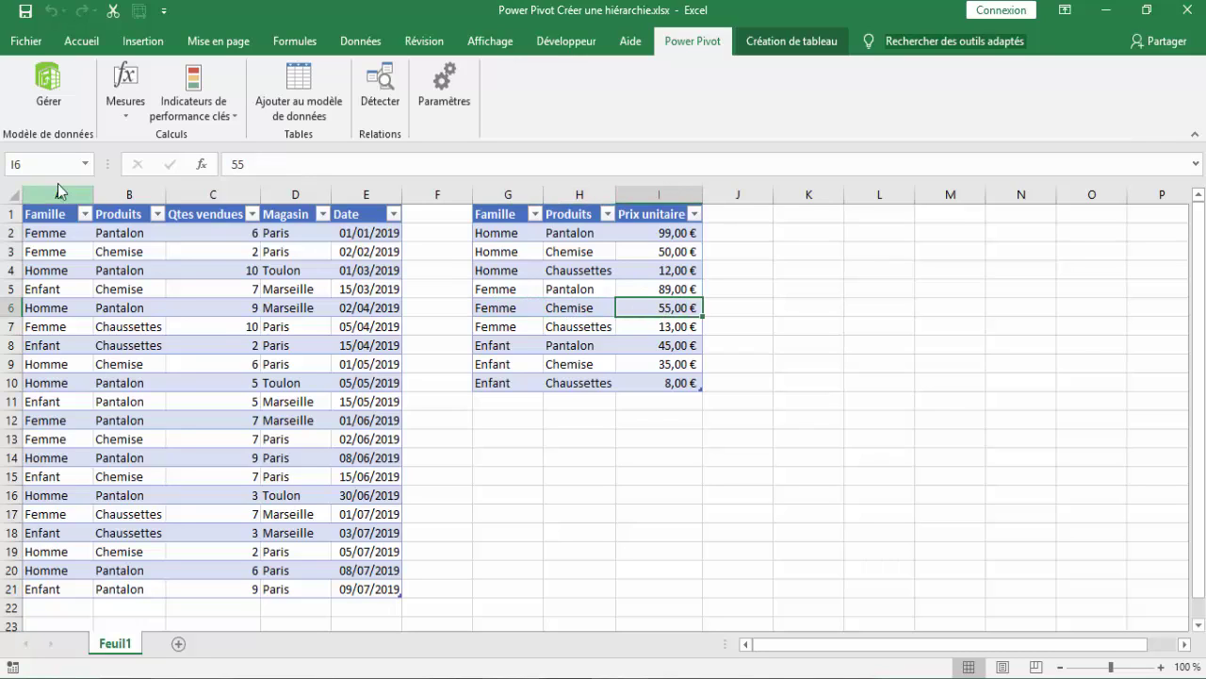
{"action": "left_click", "coordinate": [48, 95]}
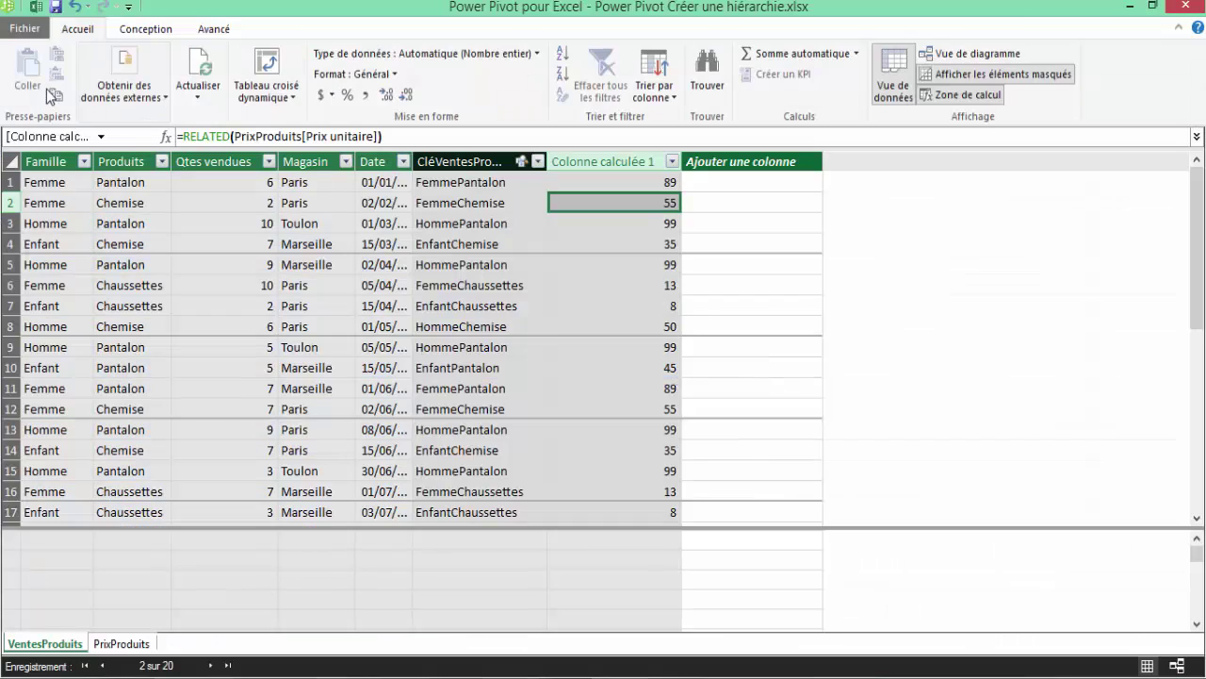
{"action": "left_click", "coordinate": [730, 176]}
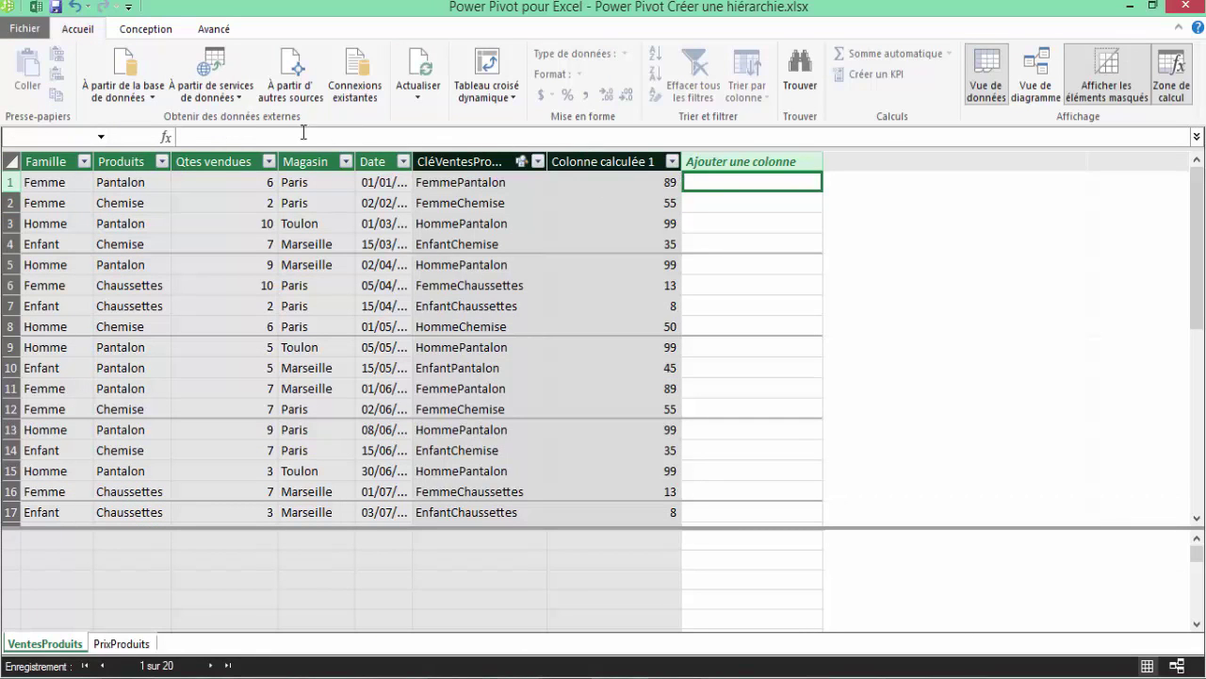
Add Colonne calculée 2 as =VentesProduits[Qtes vendues]*VentesProduits[Colonne calculée 1]
{"action": "left_click", "coordinate": [269, 132]}
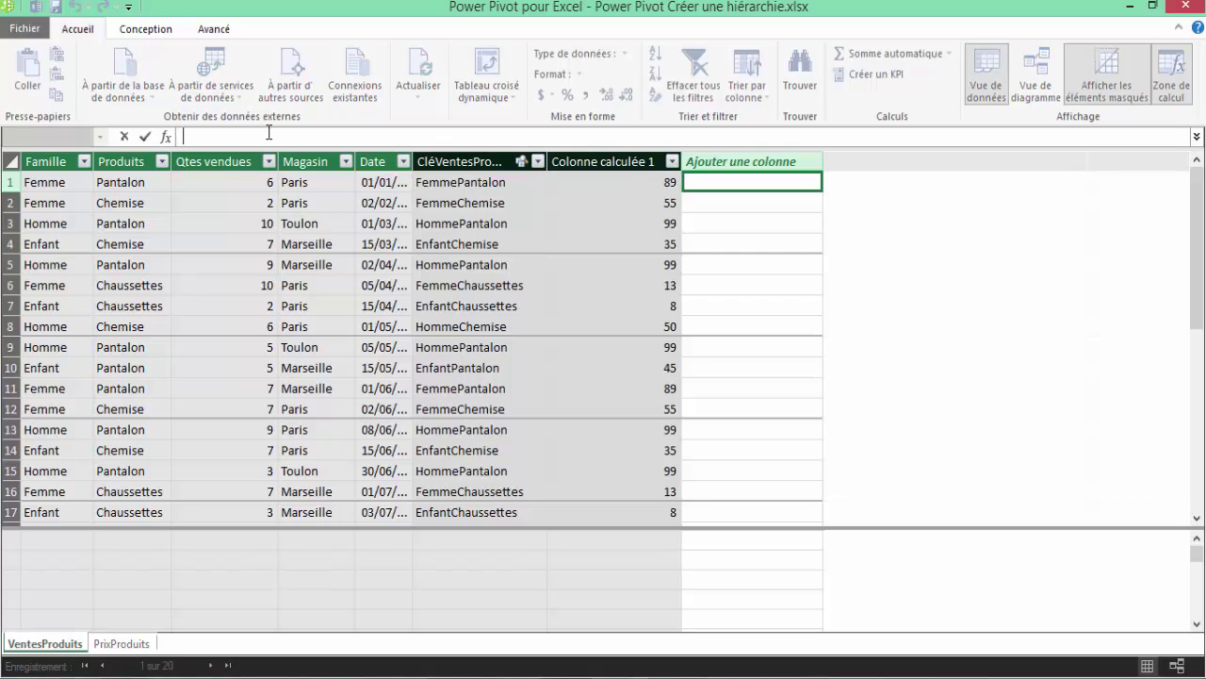
{"action": "type", "text": "="}
{"action": "left_click", "coordinate": [242, 162]}
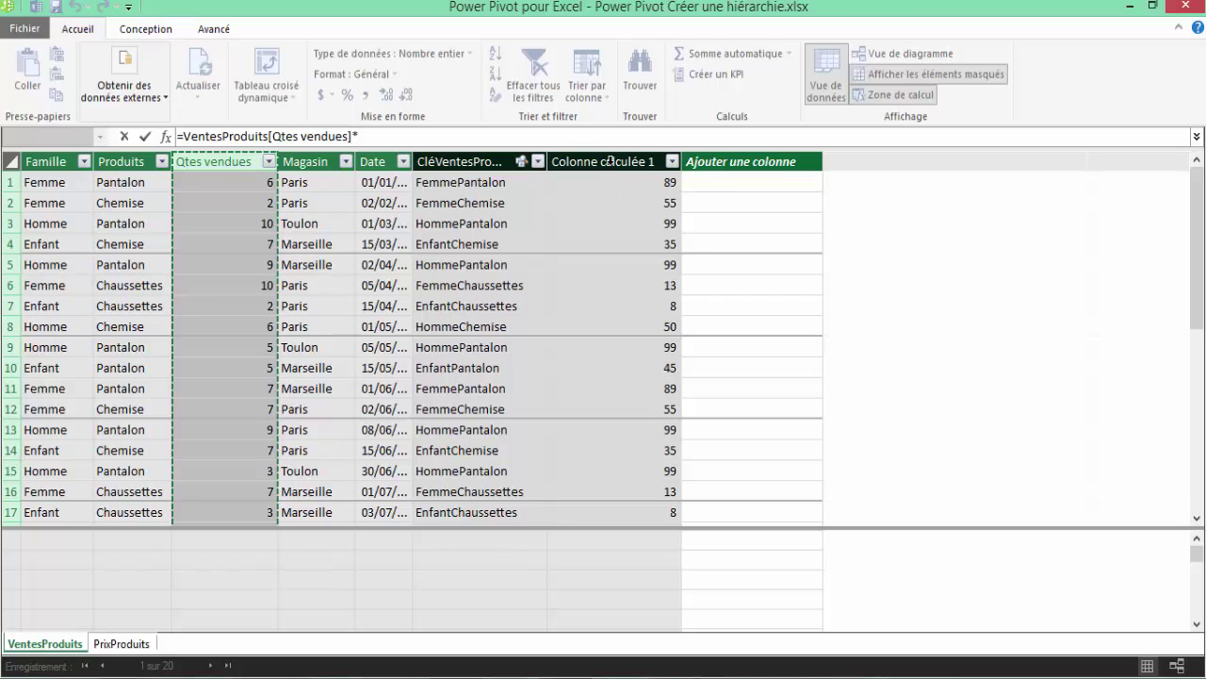
{"action": "left_click", "coordinate": [611, 161]}
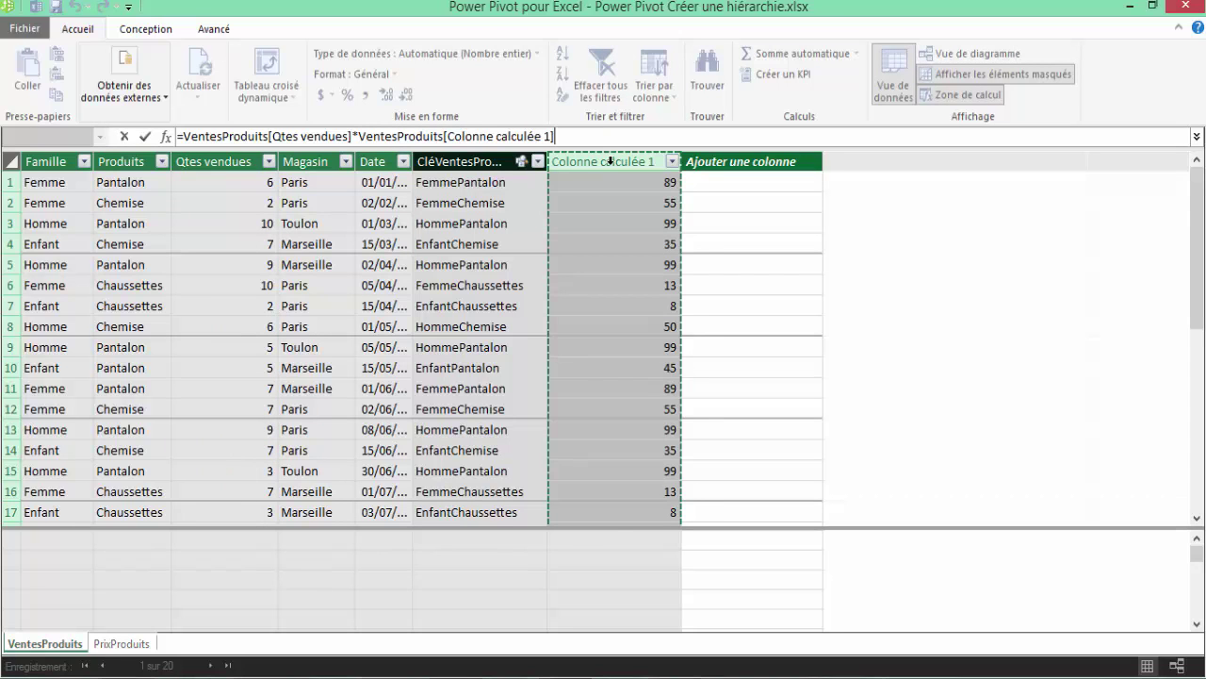
{"action": "key", "text": "Return"}
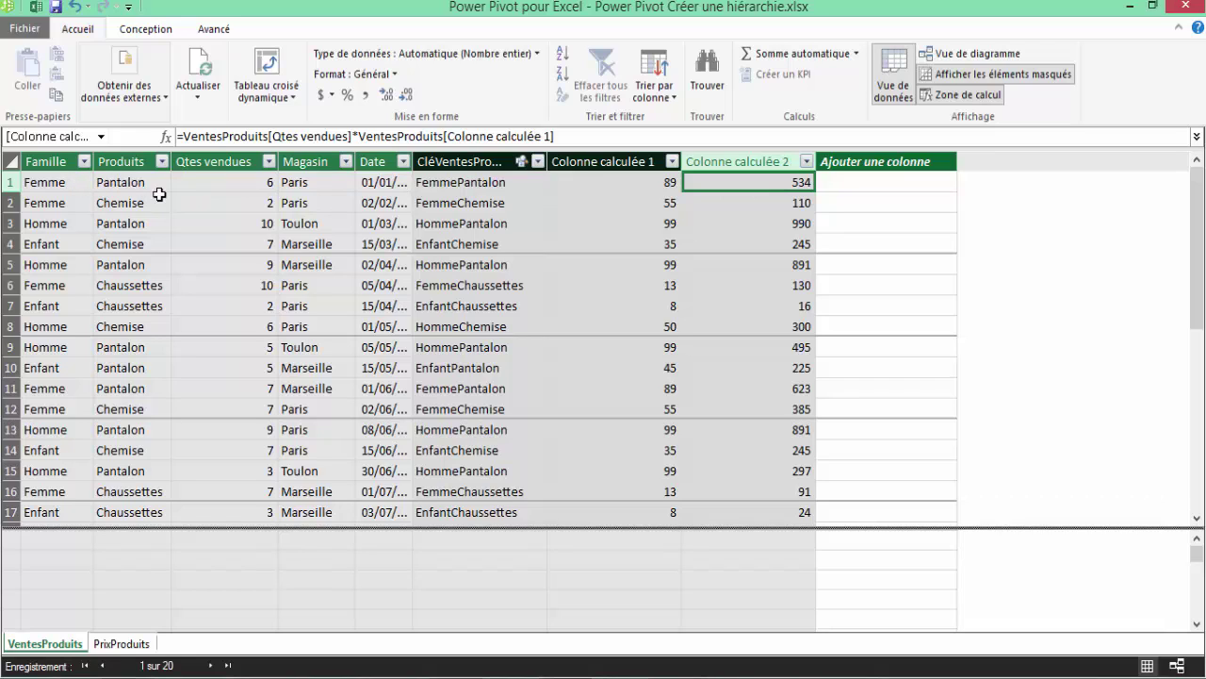
{"action": "left_click", "coordinate": [625, 161]}
Rename Colonne calculée 1 to 'Prix unitaire'
{"action": "right_click", "coordinate": [625, 161]}
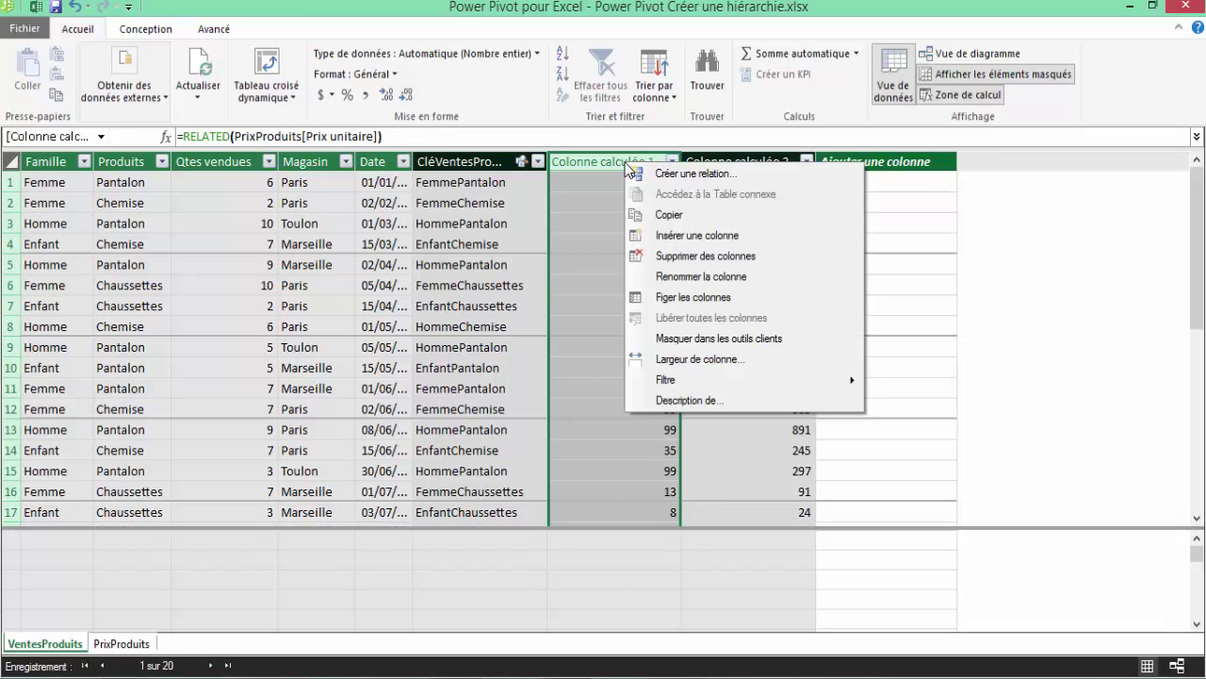
{"action": "left_click", "coordinate": [664, 275]}
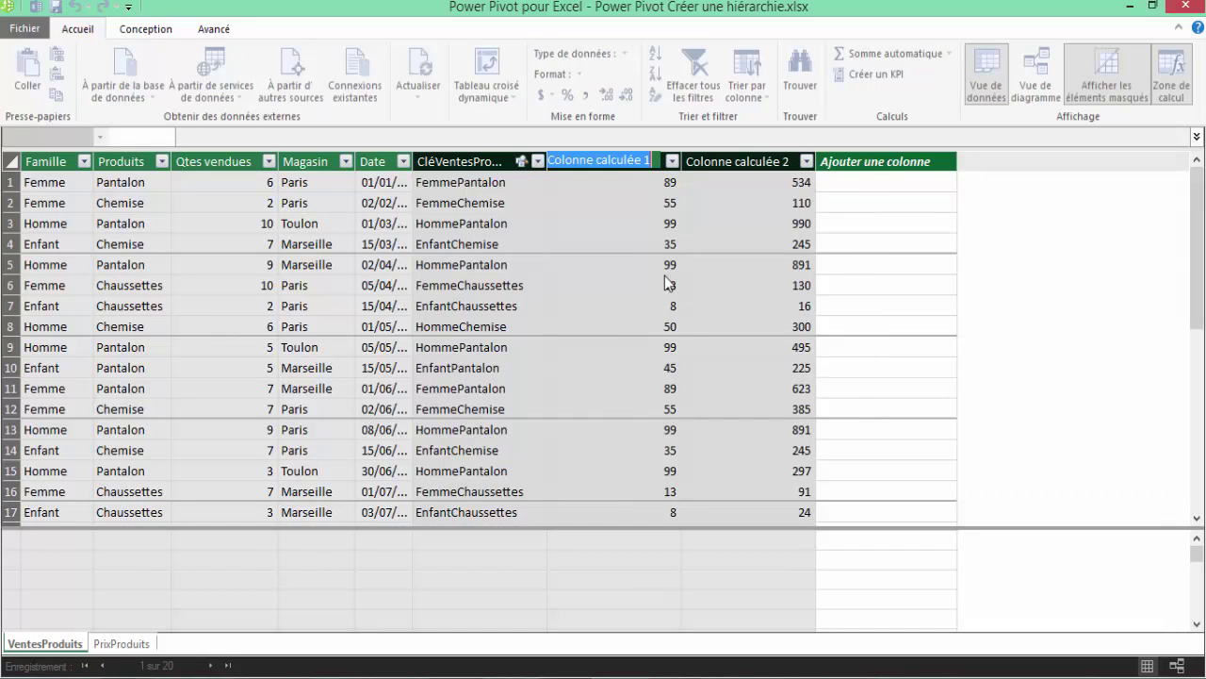
{"action": "type", "text": "Prix u"}
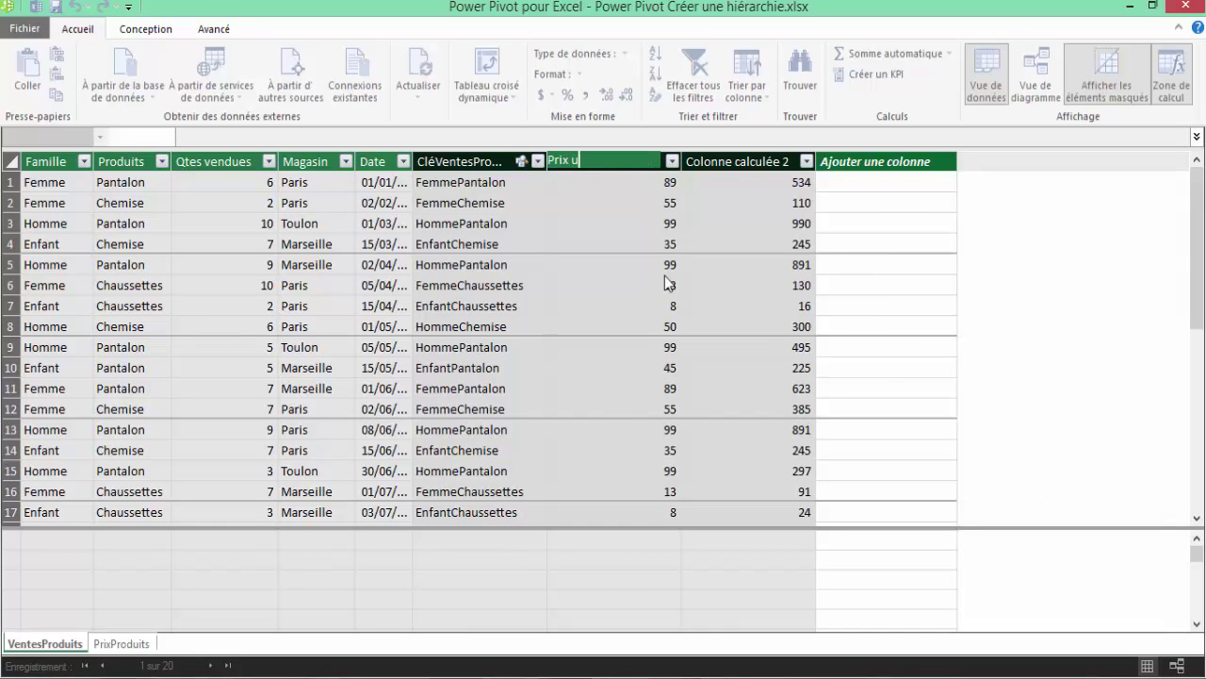
{"action": "type", "text": "nitaire"}
{"action": "key", "text": "Return"}
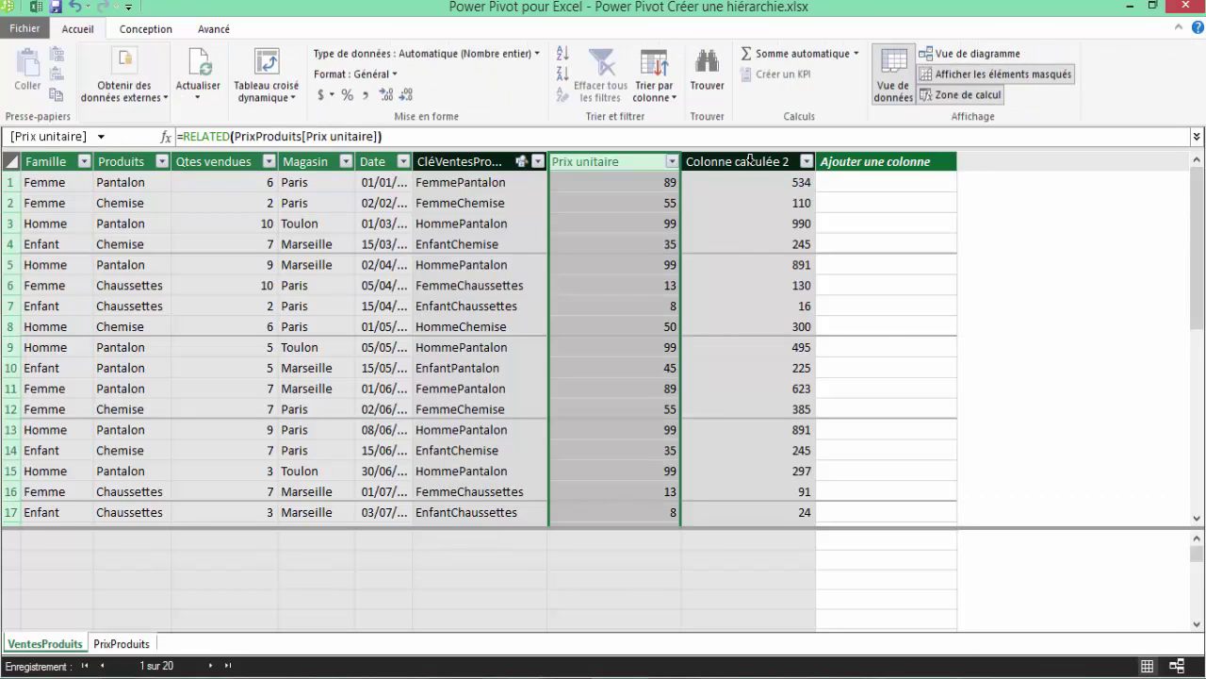
Rename Colonne calculée 2 to 'Total CA' and switch to diagram view
{"action": "right_click", "coordinate": [750, 160]}
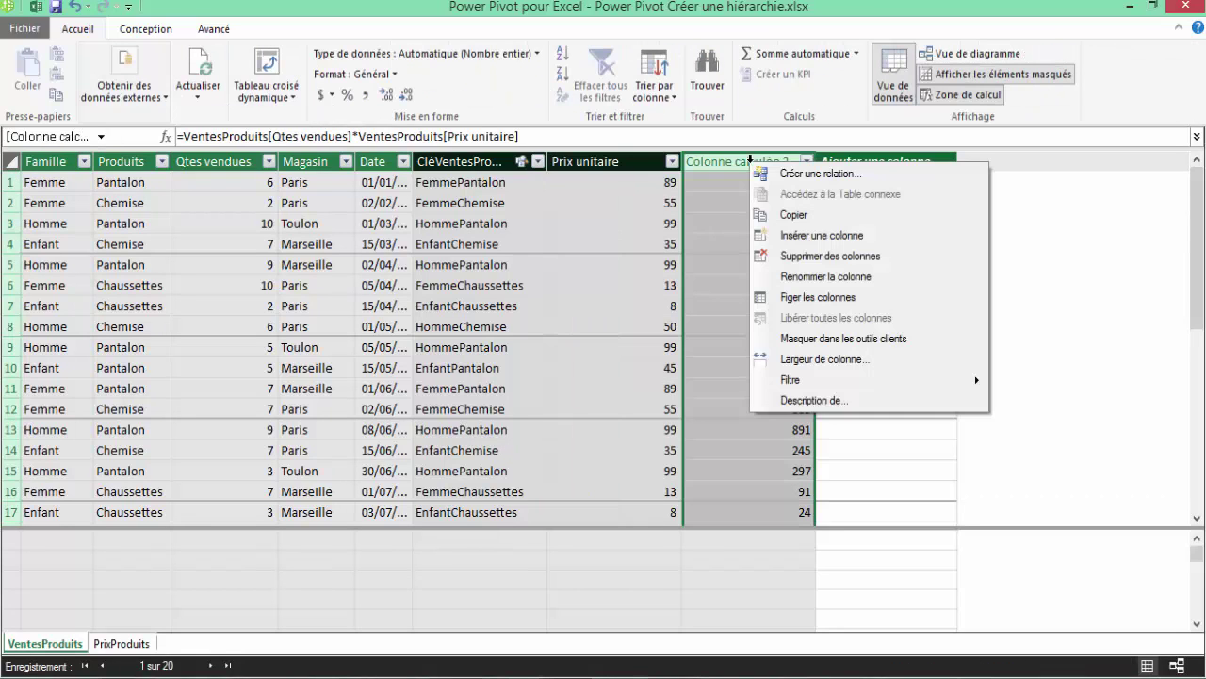
{"action": "left_click", "coordinate": [783, 279]}
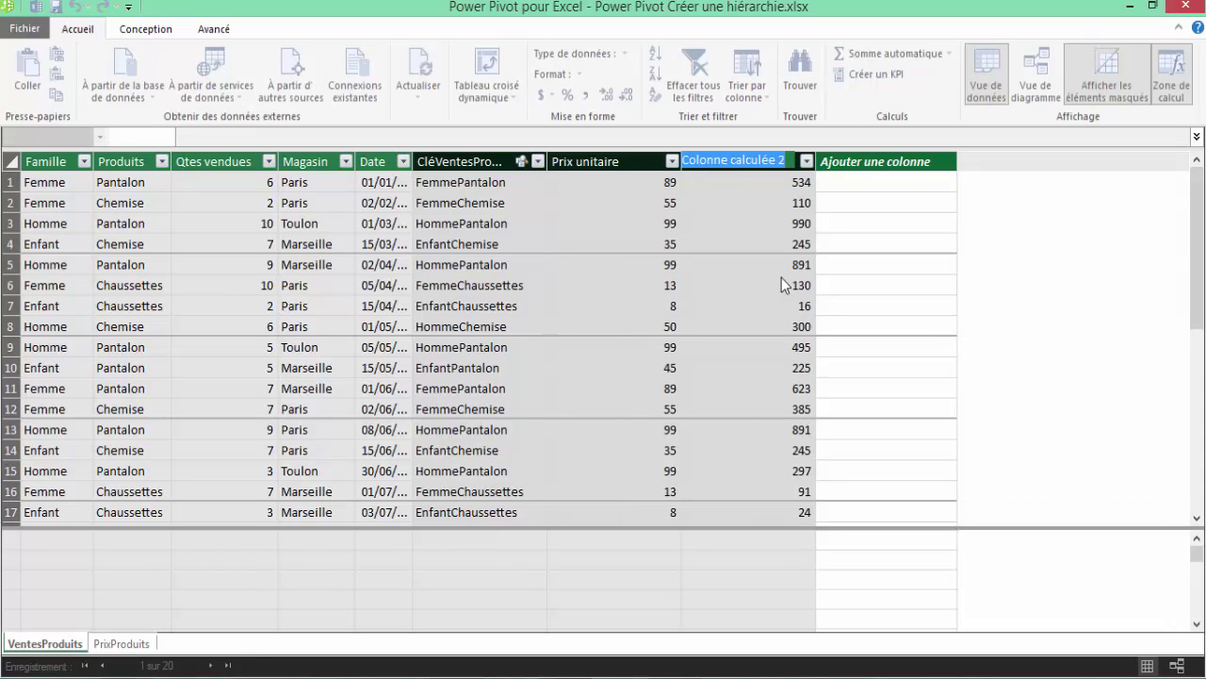
{"action": "type", "text": "Total"}
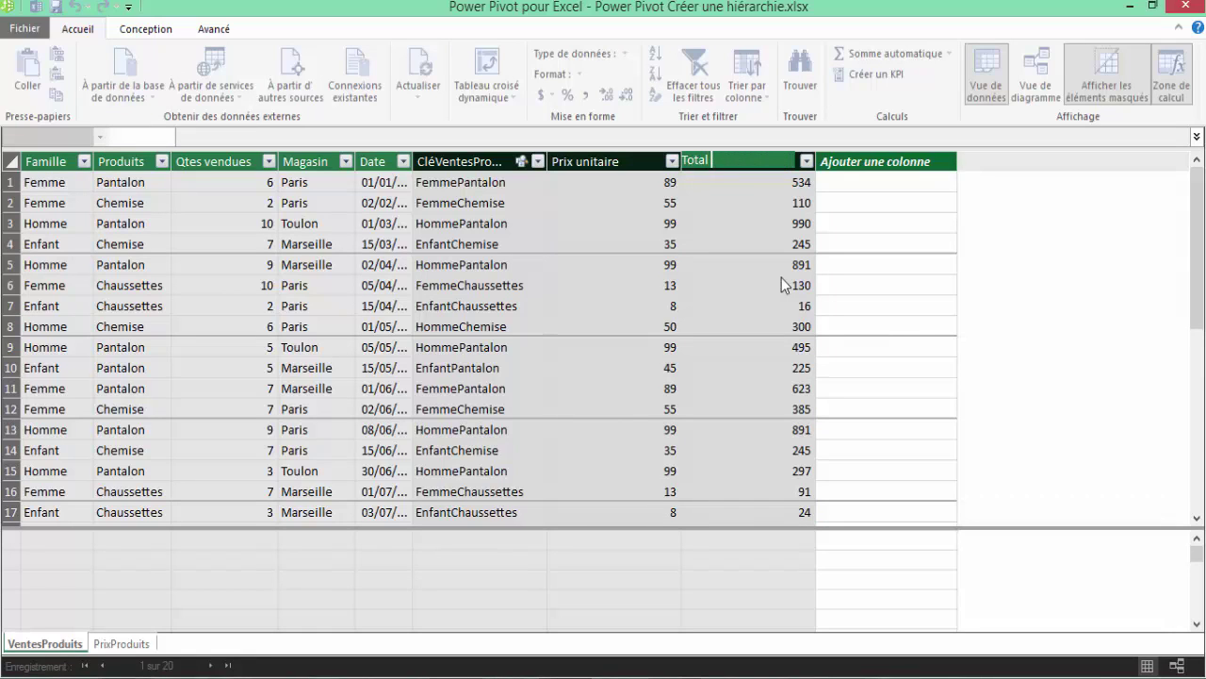
{"action": "type", "text": " CA"}
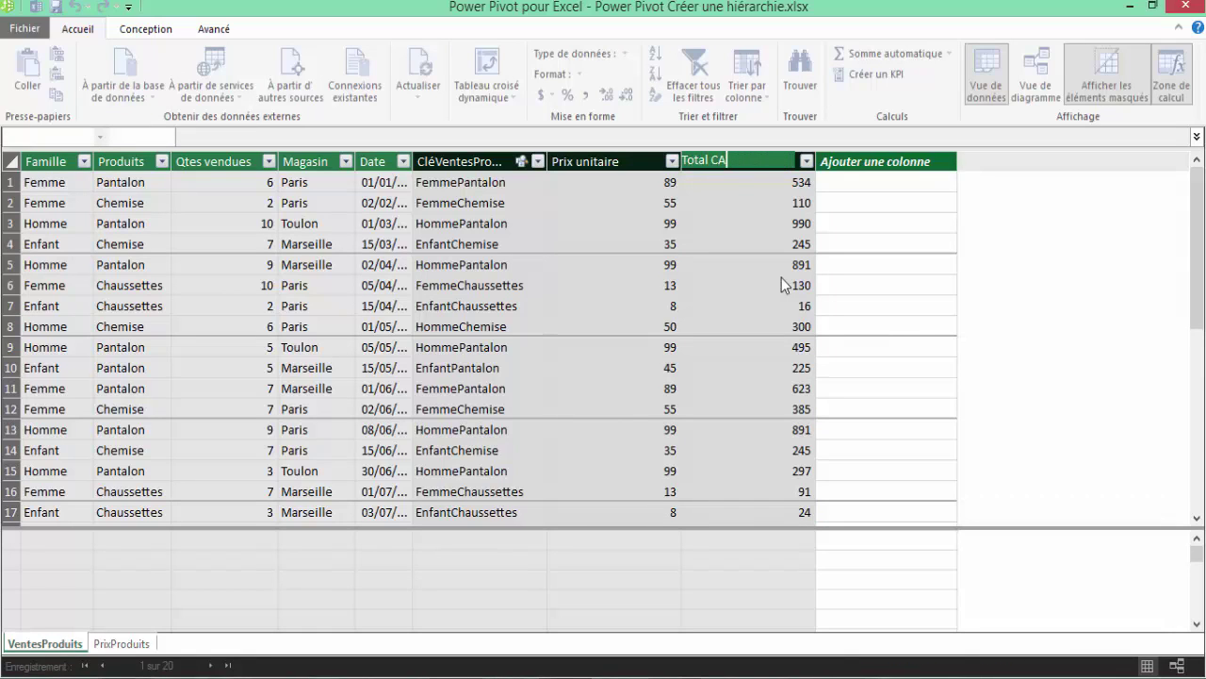
{"action": "key", "text": "Return"}
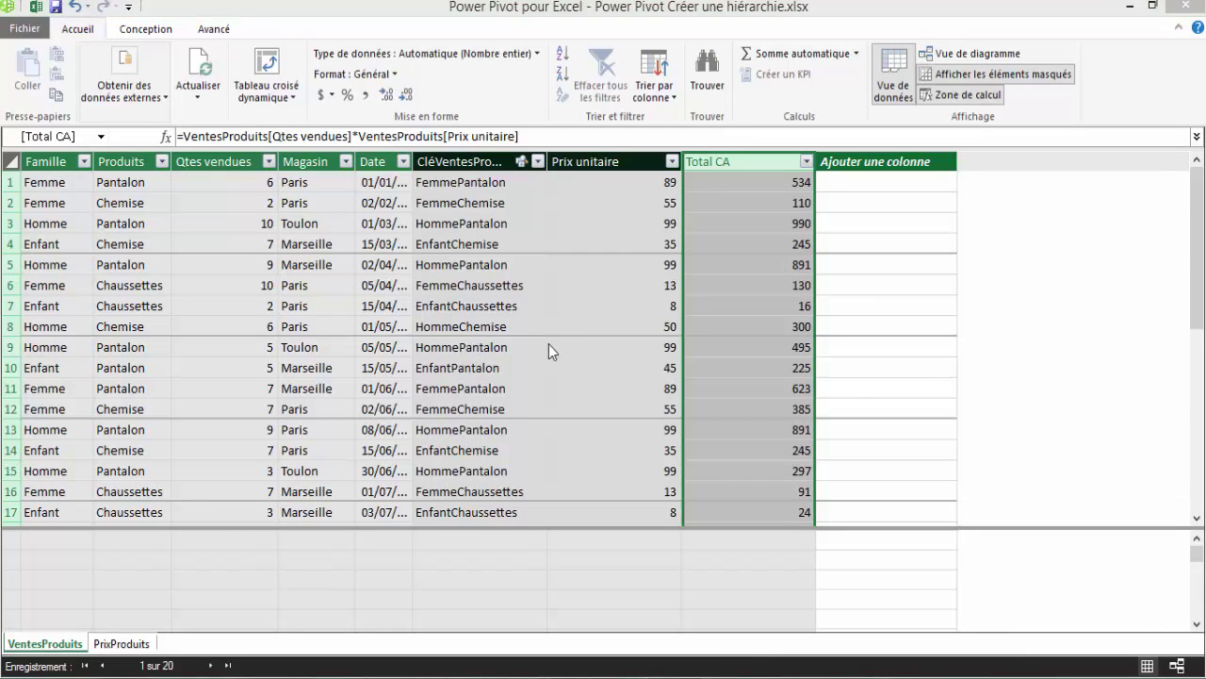
{"action": "left_click", "coordinate": [930, 55]}
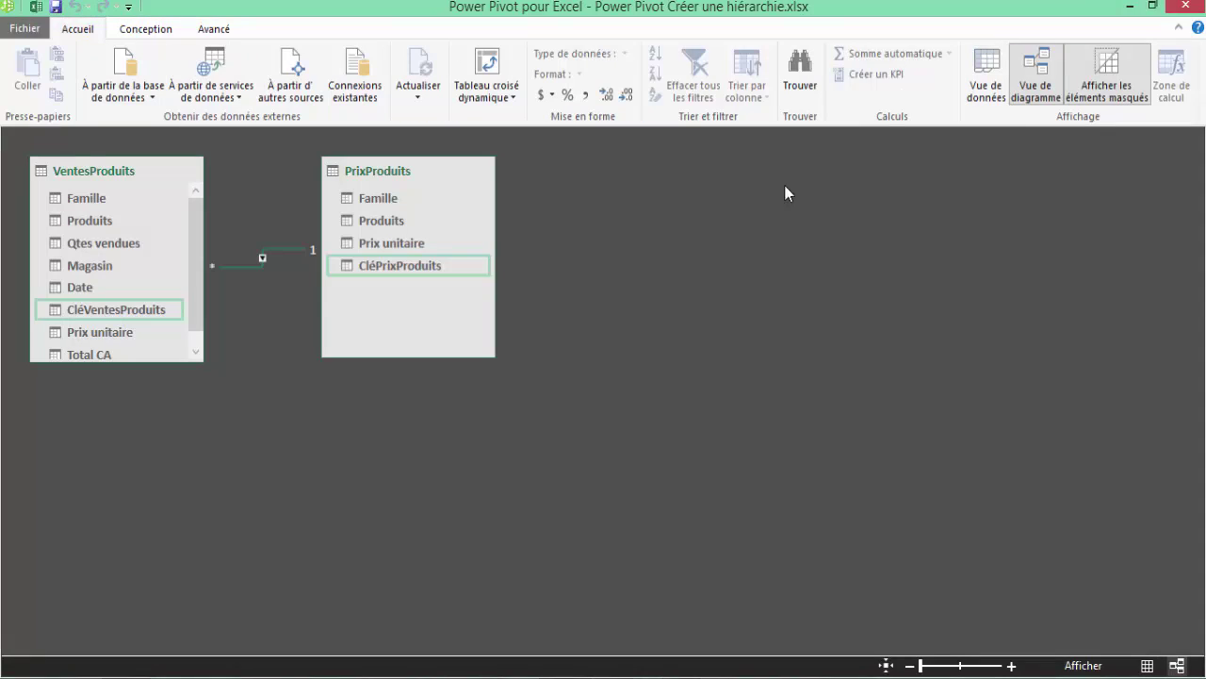
Create a new Calendrier date table via Table de dates > Nouveau, enlarged to show all fields
{"action": "left_click", "coordinate": [155, 32]}
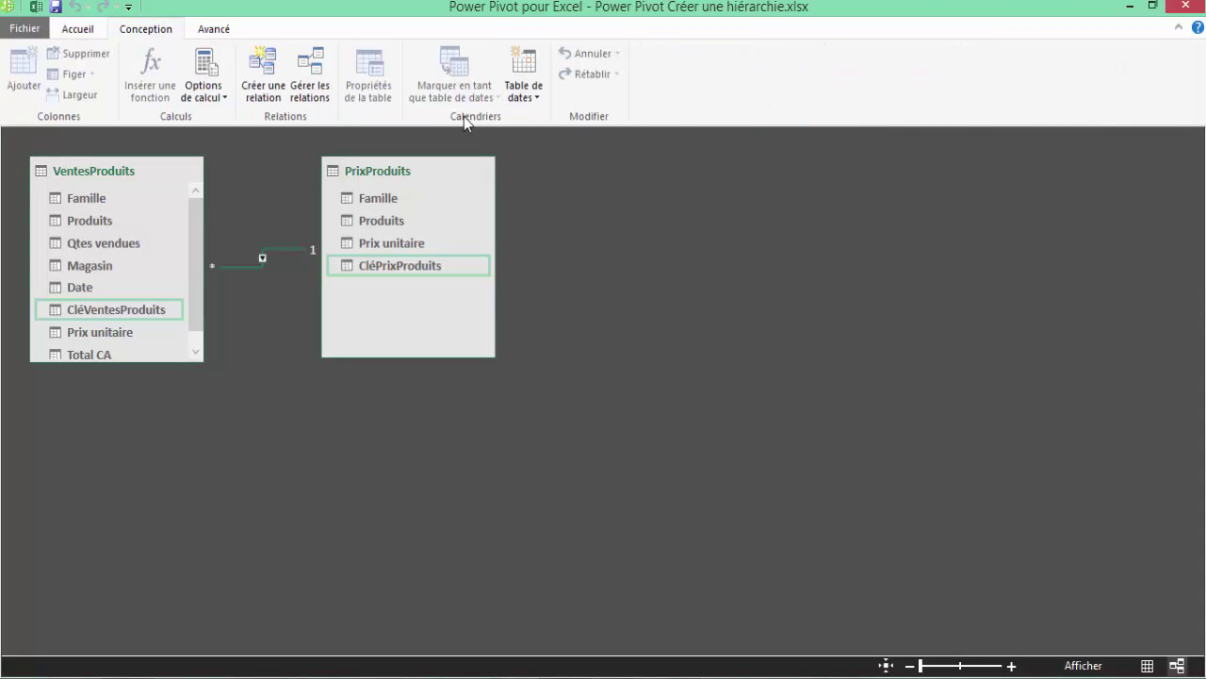
{"action": "left_click", "coordinate": [532, 97]}
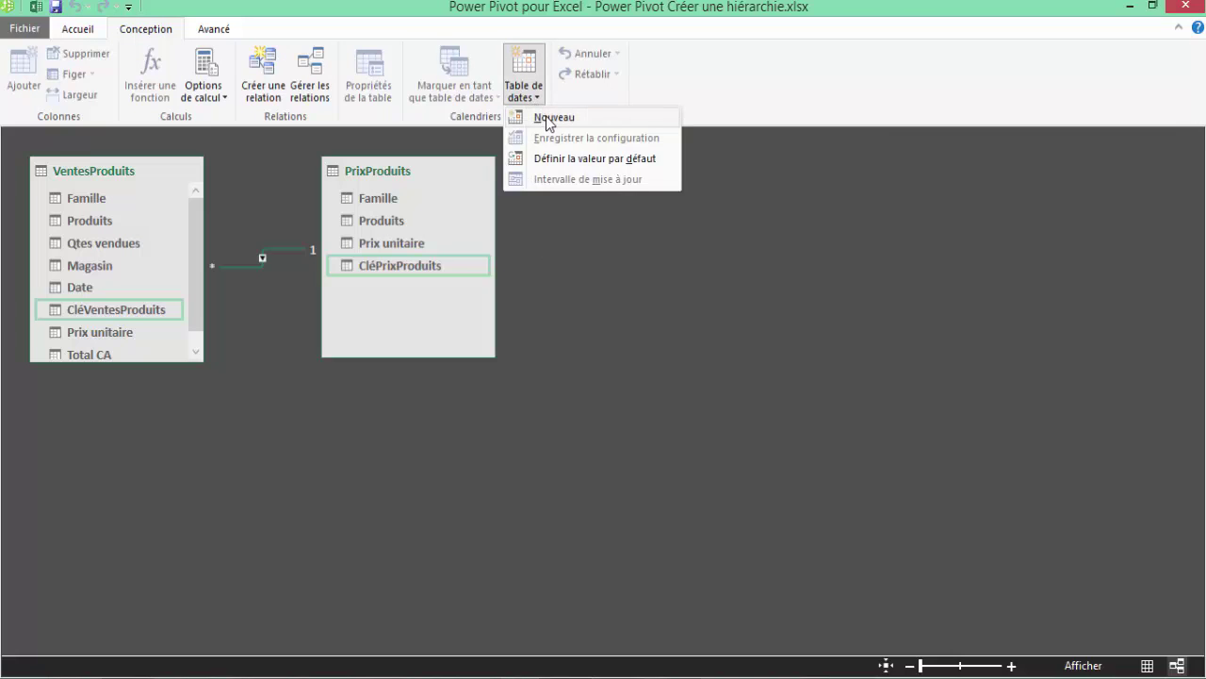
{"action": "left_click", "coordinate": [555, 118]}
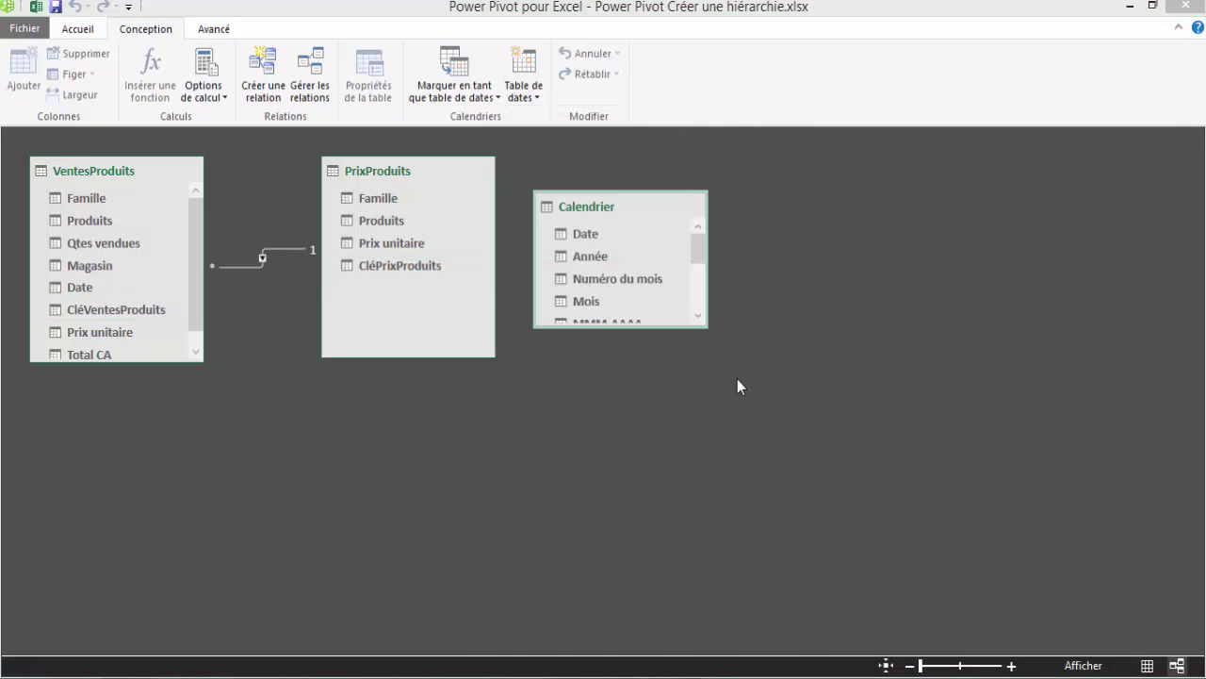
{"action": "left_click_drag", "start_coordinate": [654, 328], "coordinate": [664, 502]}
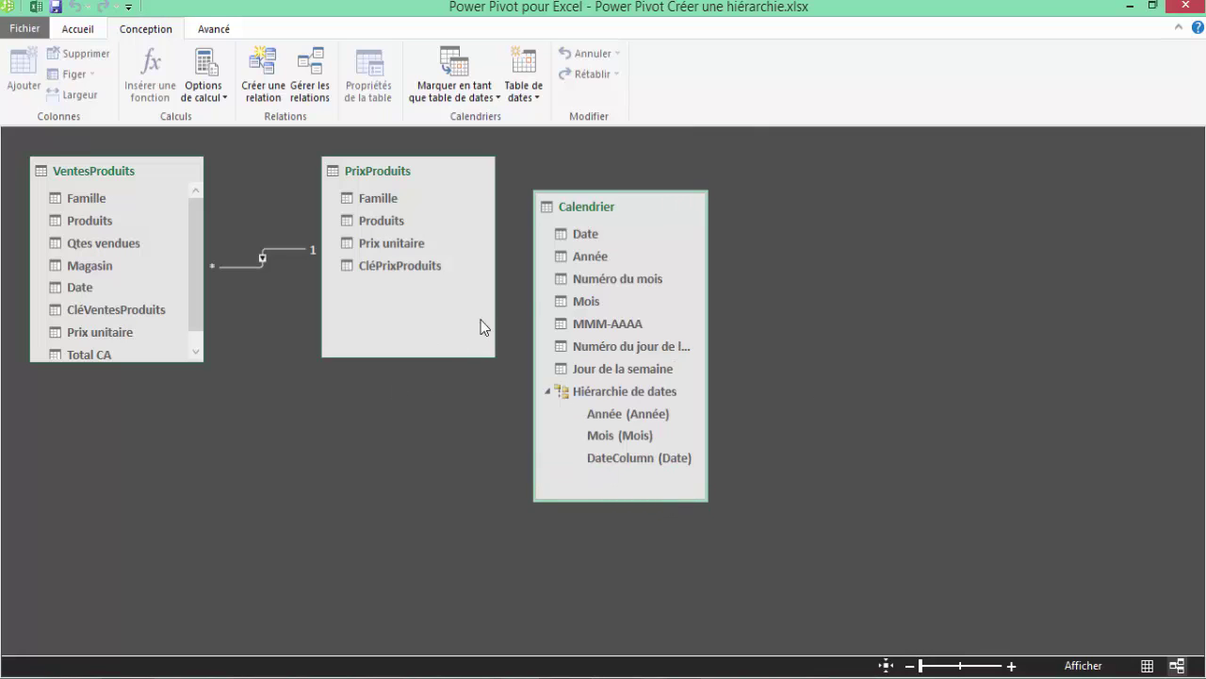
{"action": "left_click_drag", "start_coordinate": [642, 223], "coordinate": [668, 274]}
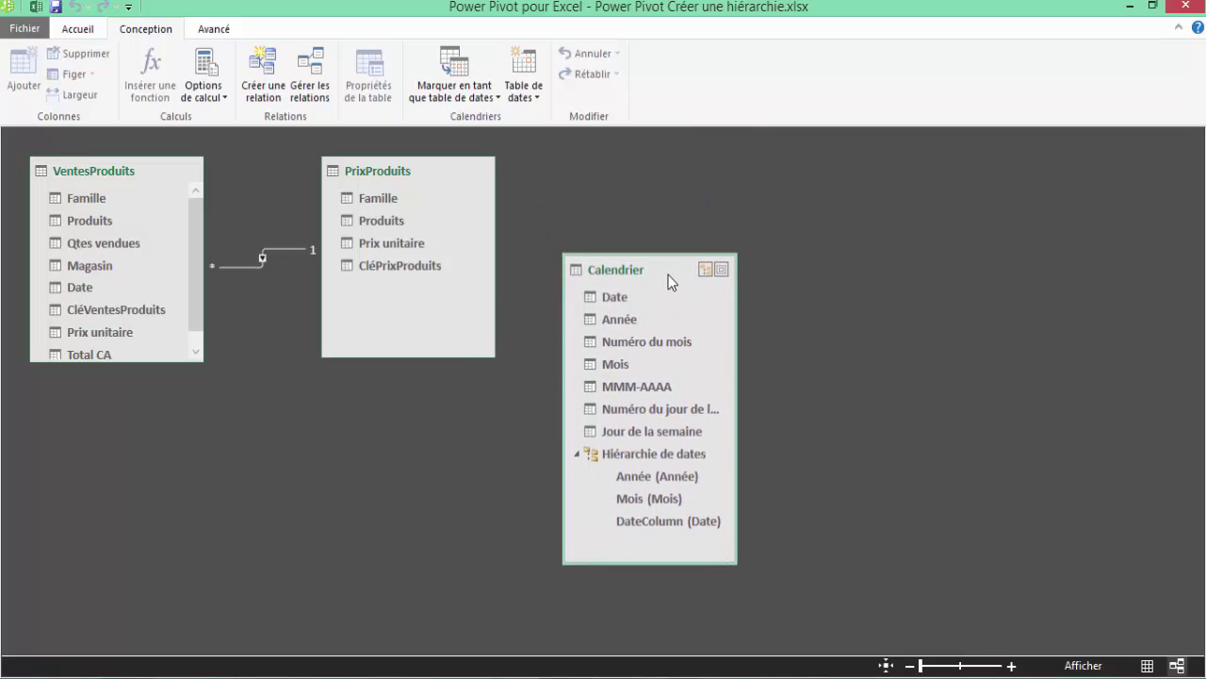
{"action": "left_click_drag", "start_coordinate": [135, 361], "coordinate": [121, 421]}
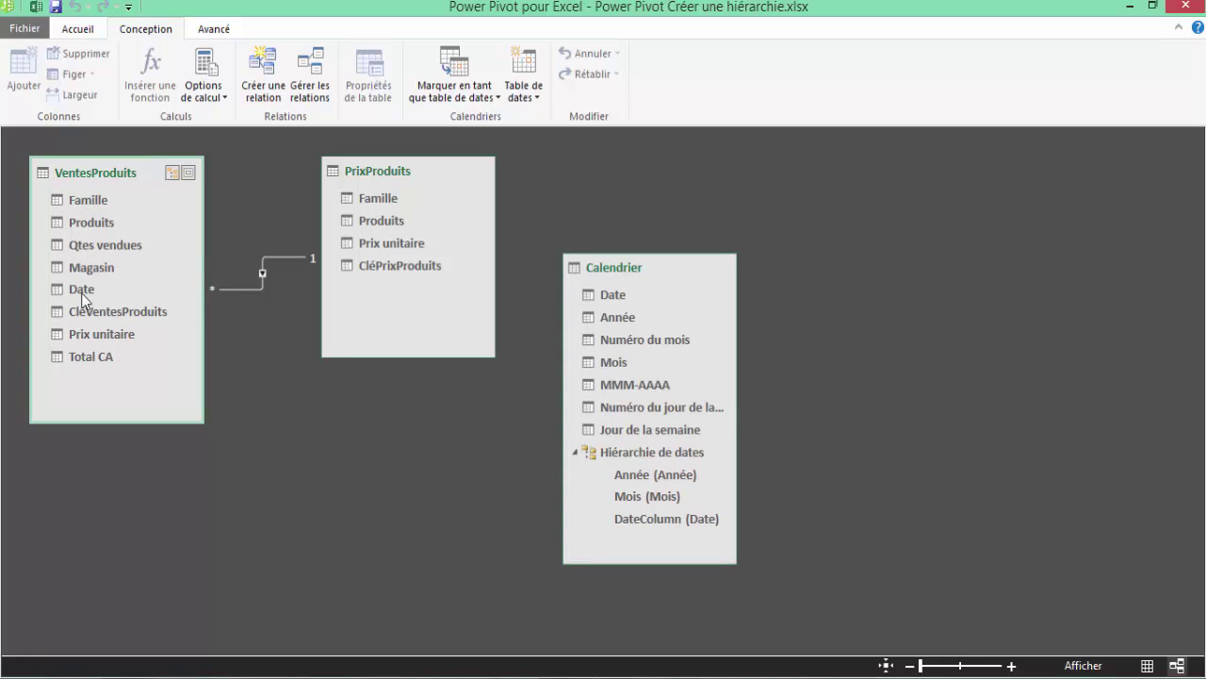
Link the VentesProduits Date field to the Calendrier Date field
{"action": "left_click", "coordinate": [81, 292]}
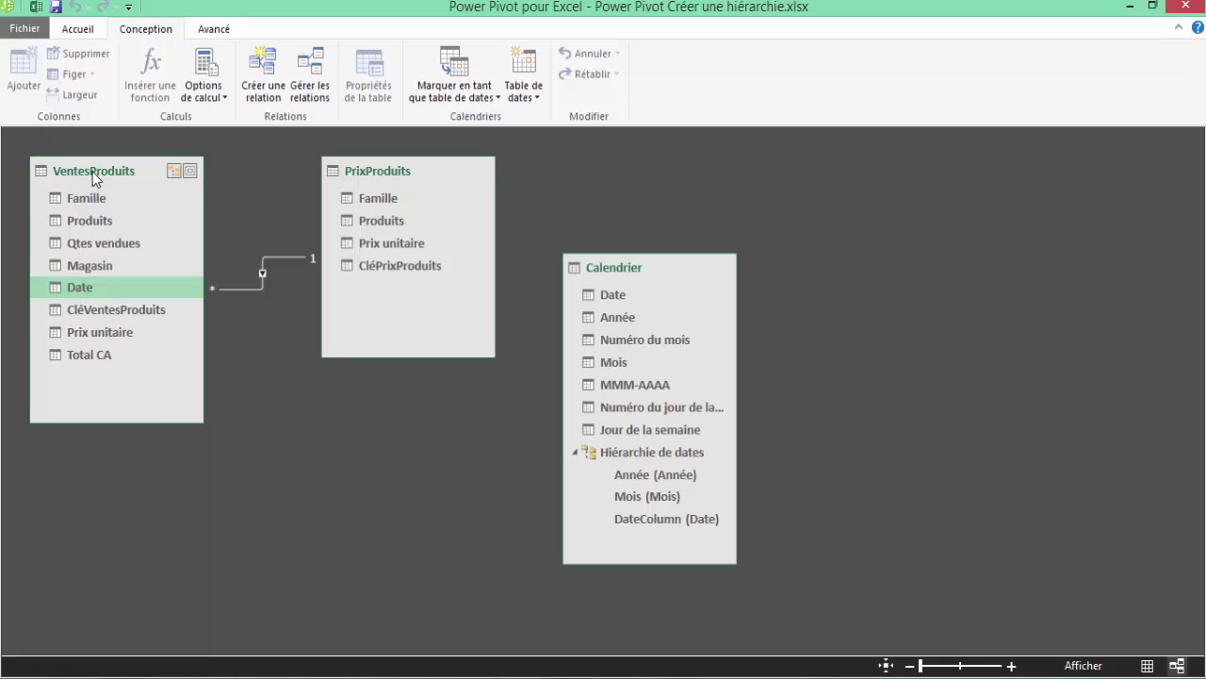
{"action": "left_click_drag", "start_coordinate": [80, 289], "coordinate": [608, 300]}
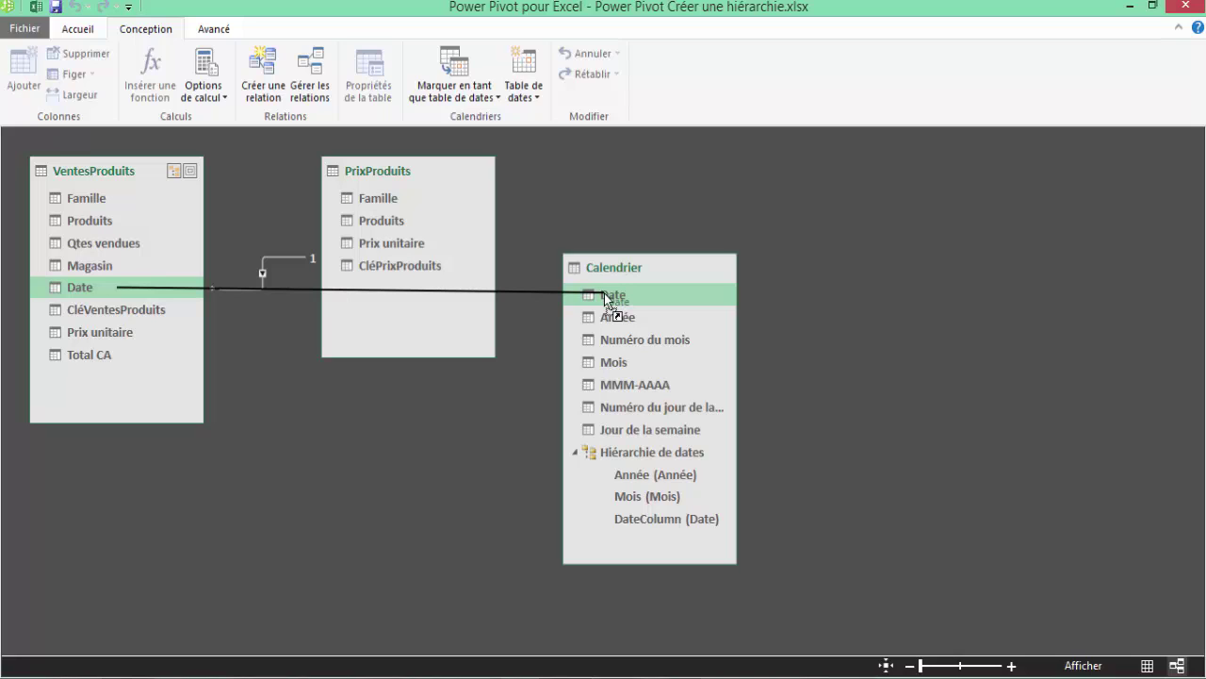
{"action": "left_click_drag", "start_coordinate": [606, 298], "coordinate": [606, 298]}
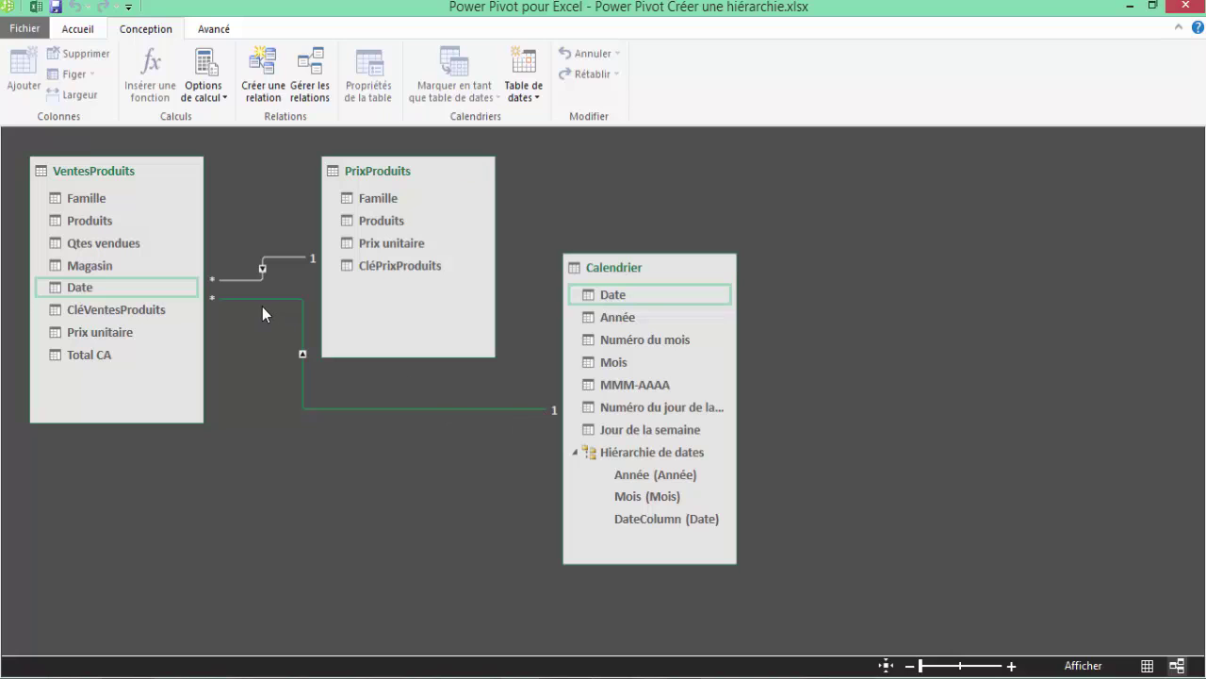
Move Calendrier to the lower right and inspect its Année, Mois and DateColumn hierarchy levels
{"action": "mouse_move", "coordinate": [649, 268]}
{"action": "left_click_drag", "start_coordinate": [661, 269], "coordinate": [422, 390]}
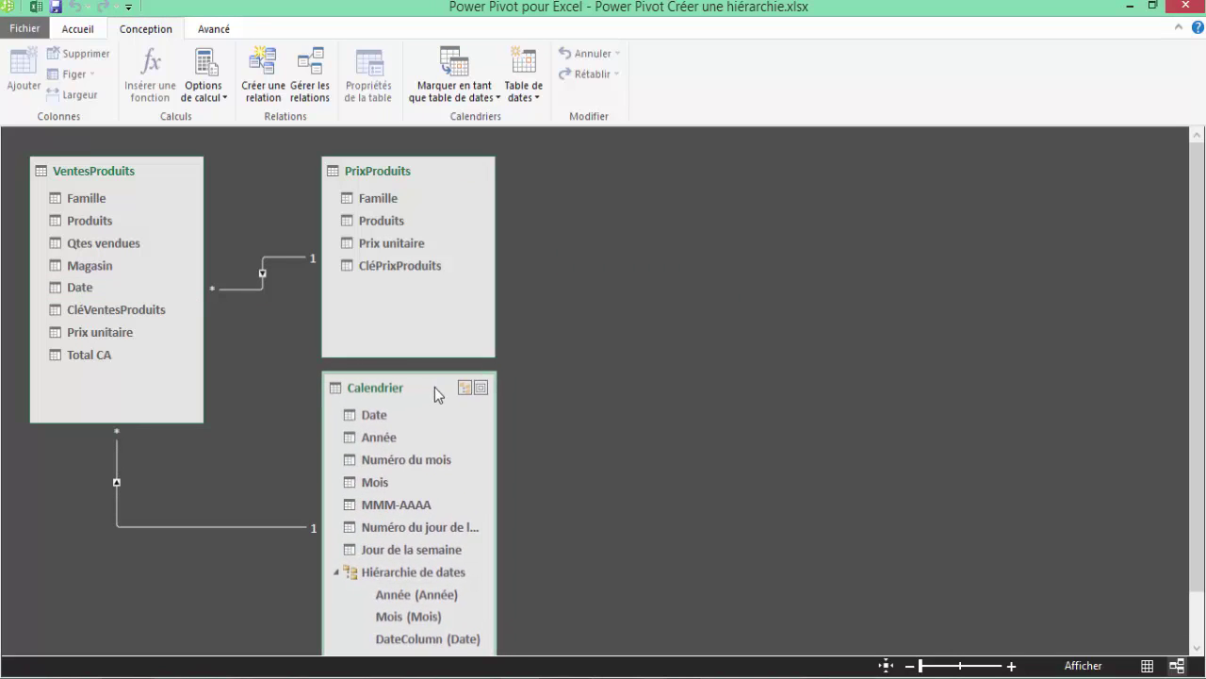
{"action": "left_click_drag", "start_coordinate": [418, 401], "coordinate": [620, 375]}
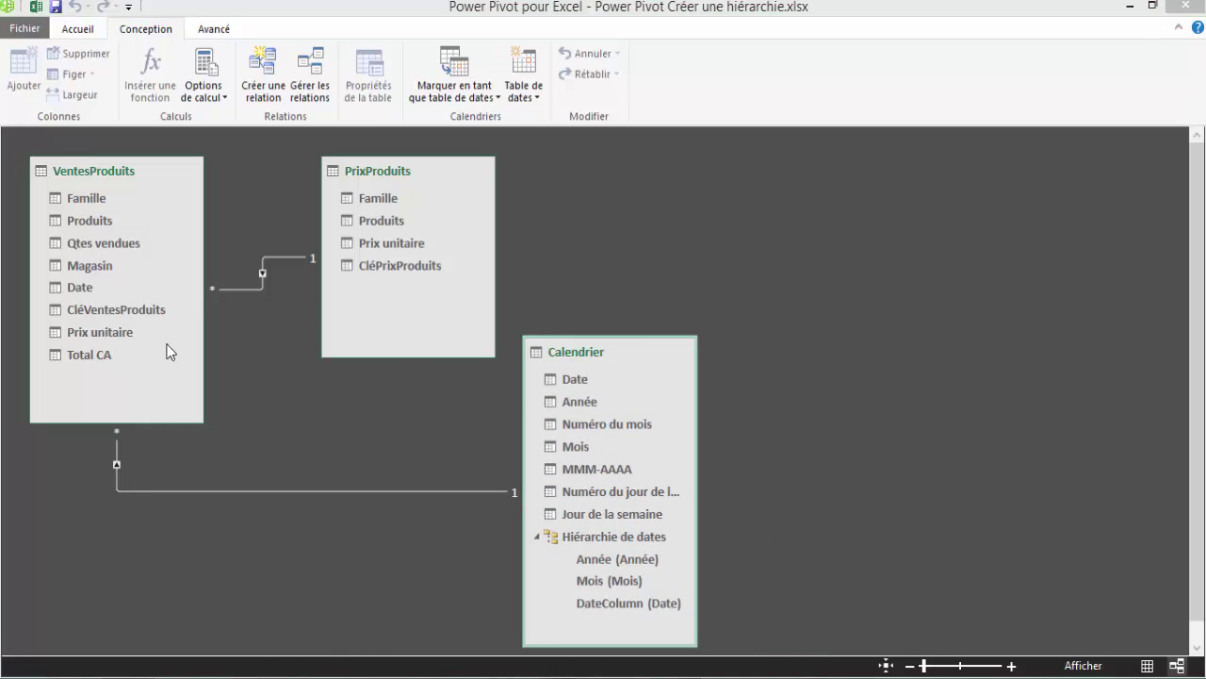
{"action": "mouse_move", "coordinate": [603, 352]}
{"action": "left_click", "coordinate": [594, 537]}
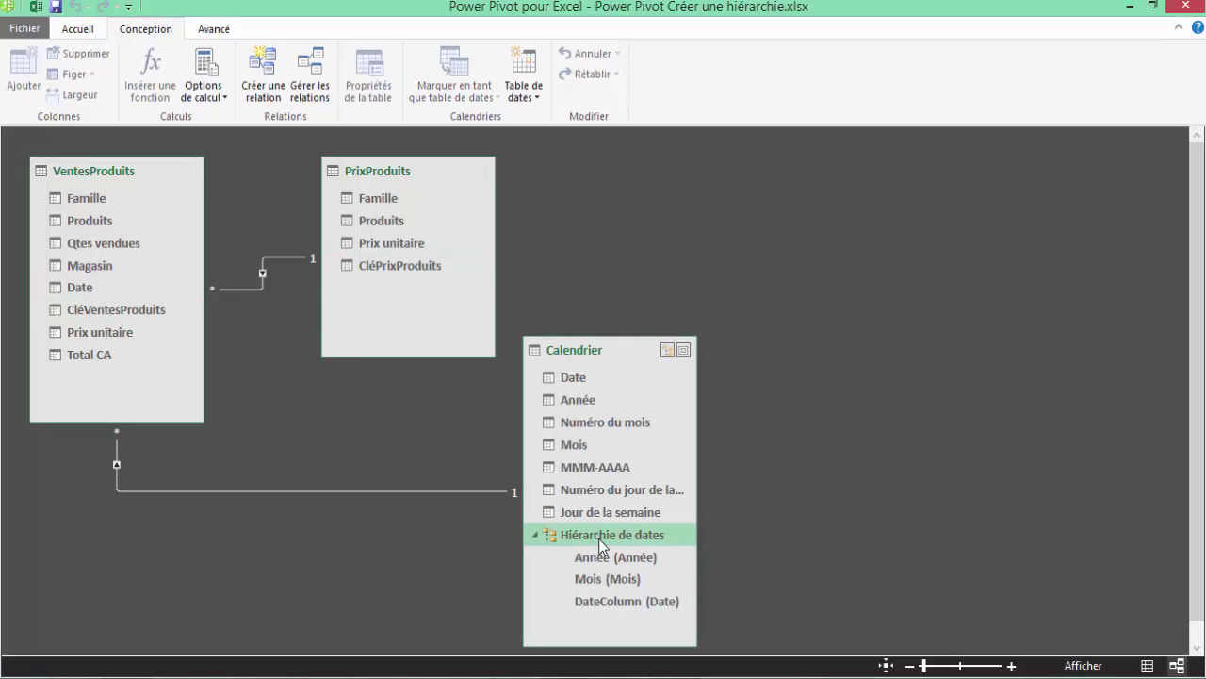
{"action": "left_click", "coordinate": [607, 561]}
{"action": "left_click", "coordinate": [604, 579]}
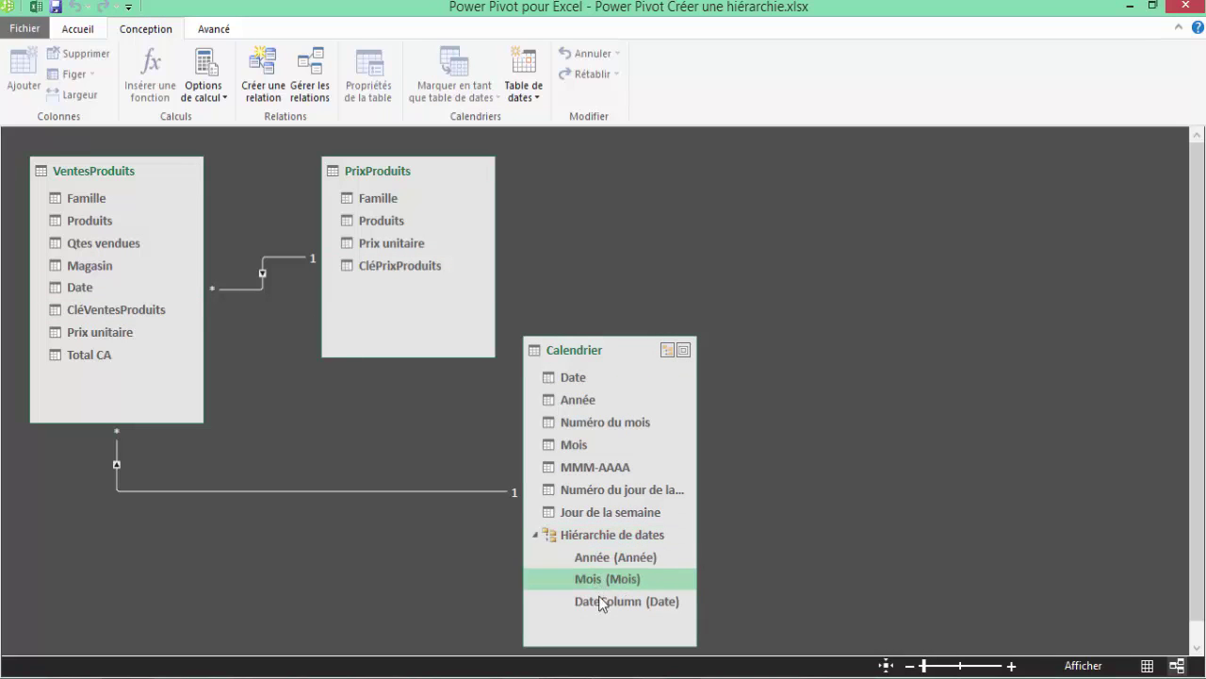
{"action": "left_click", "coordinate": [616, 603]}
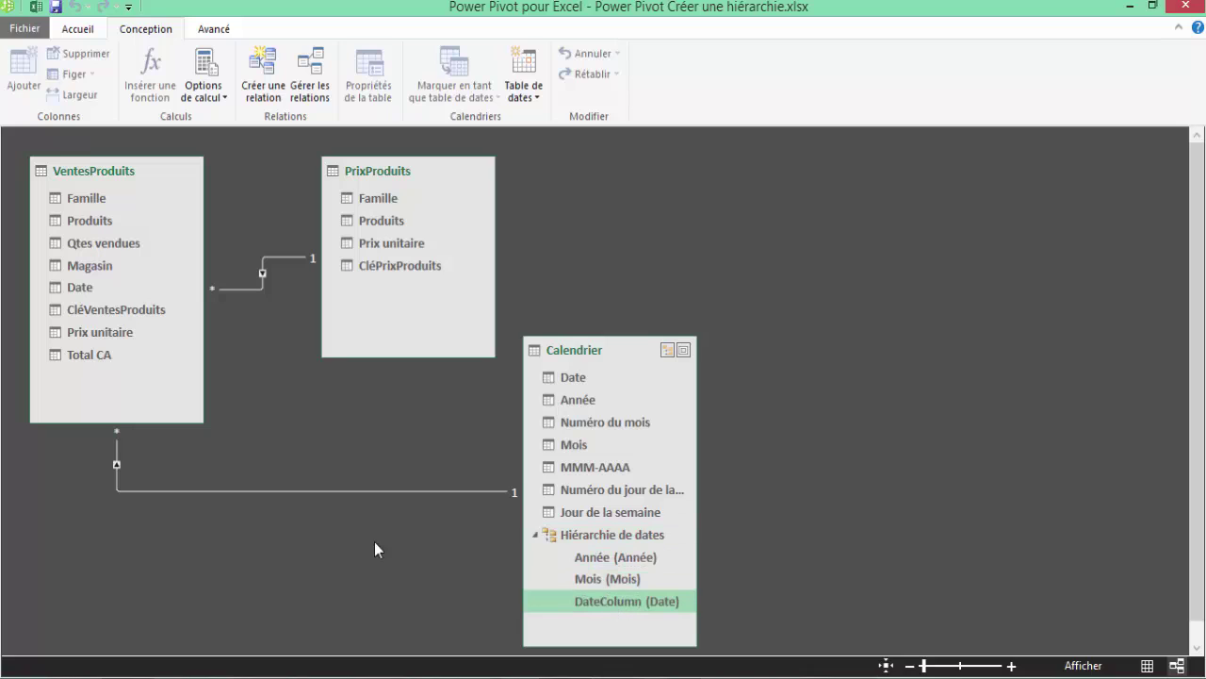
{"action": "mouse_move", "coordinate": [76, 273]}
{"action": "left_click", "coordinate": [80, 288]}
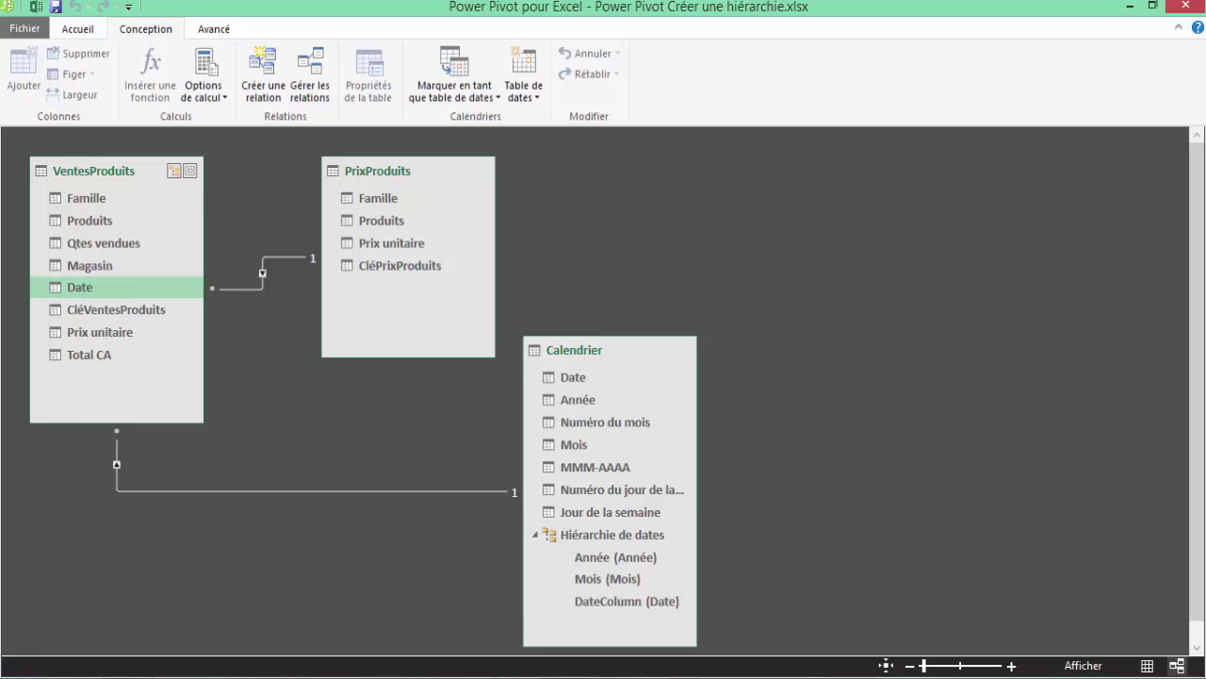
{"action": "key", "text": "Tab"}
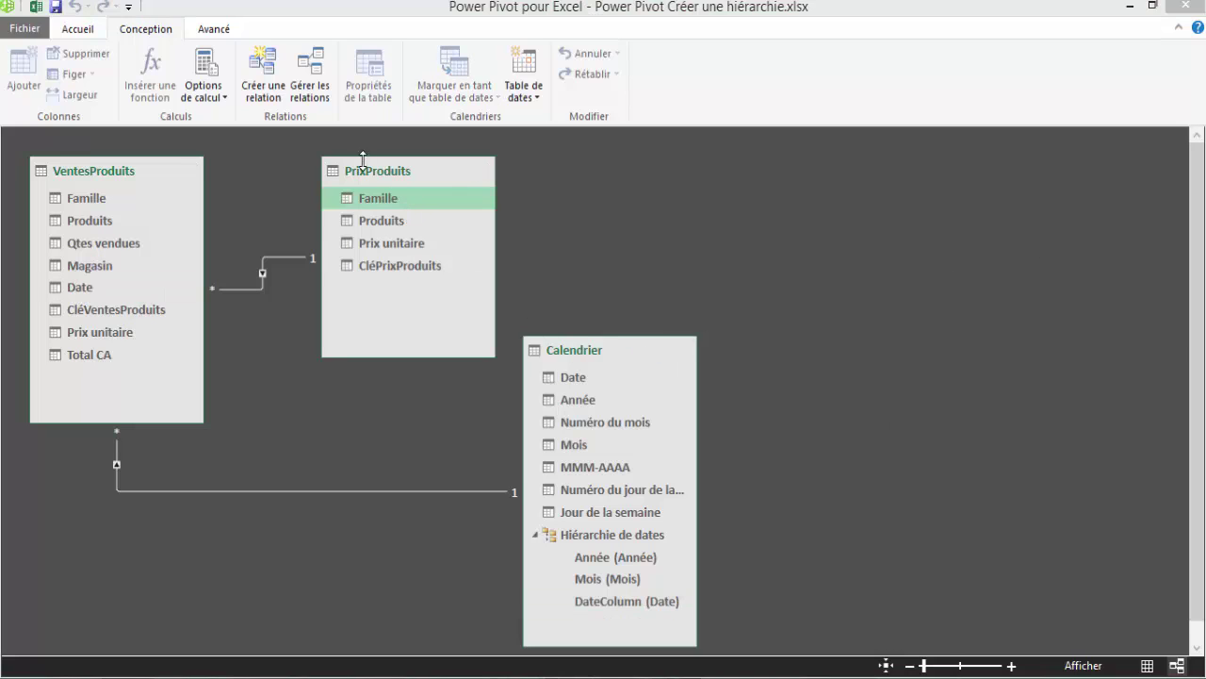
Create a hierarchy from Famille in PrixProduits and name it 'Produits et Prix'
{"action": "mouse_move", "coordinate": [408, 170]}
{"action": "left_click", "coordinate": [377, 199]}
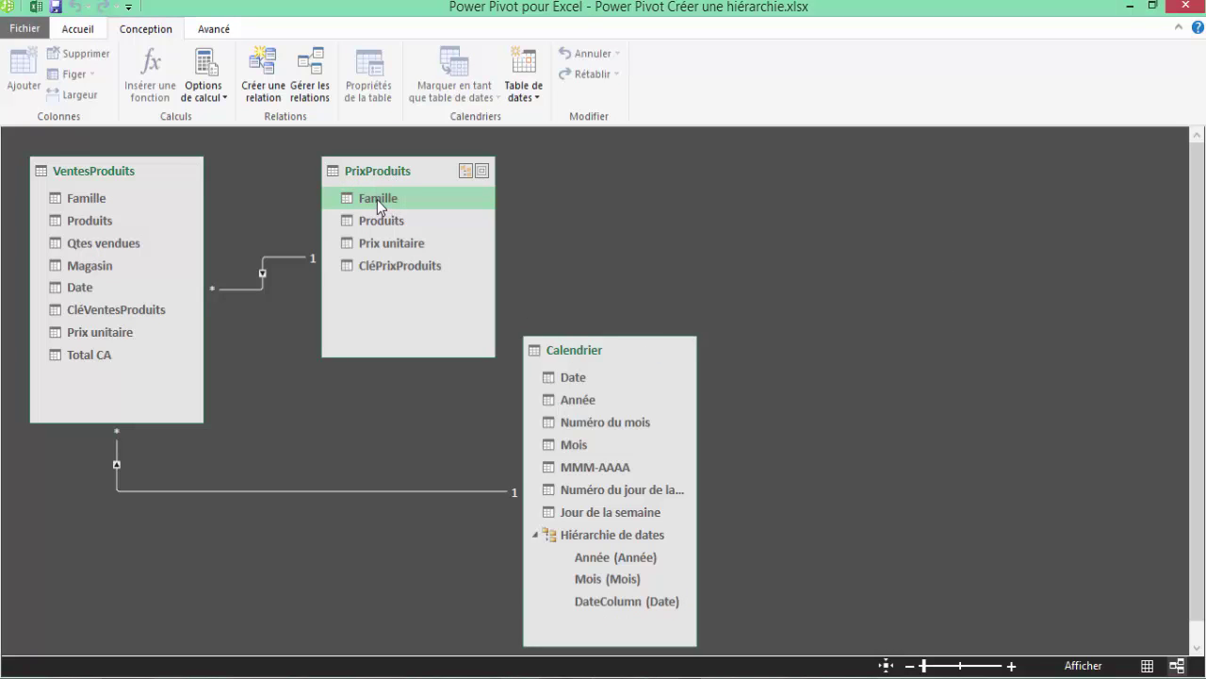
{"action": "right_click", "coordinate": [377, 200]}
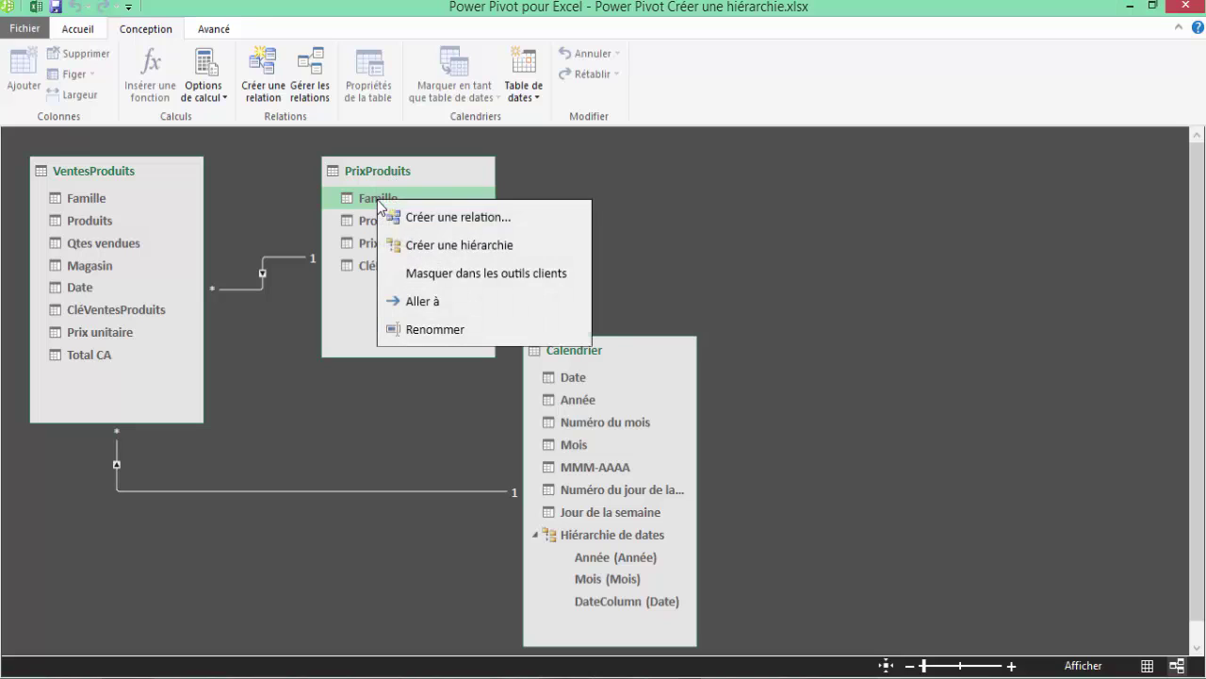
{"action": "left_click", "coordinate": [408, 247]}
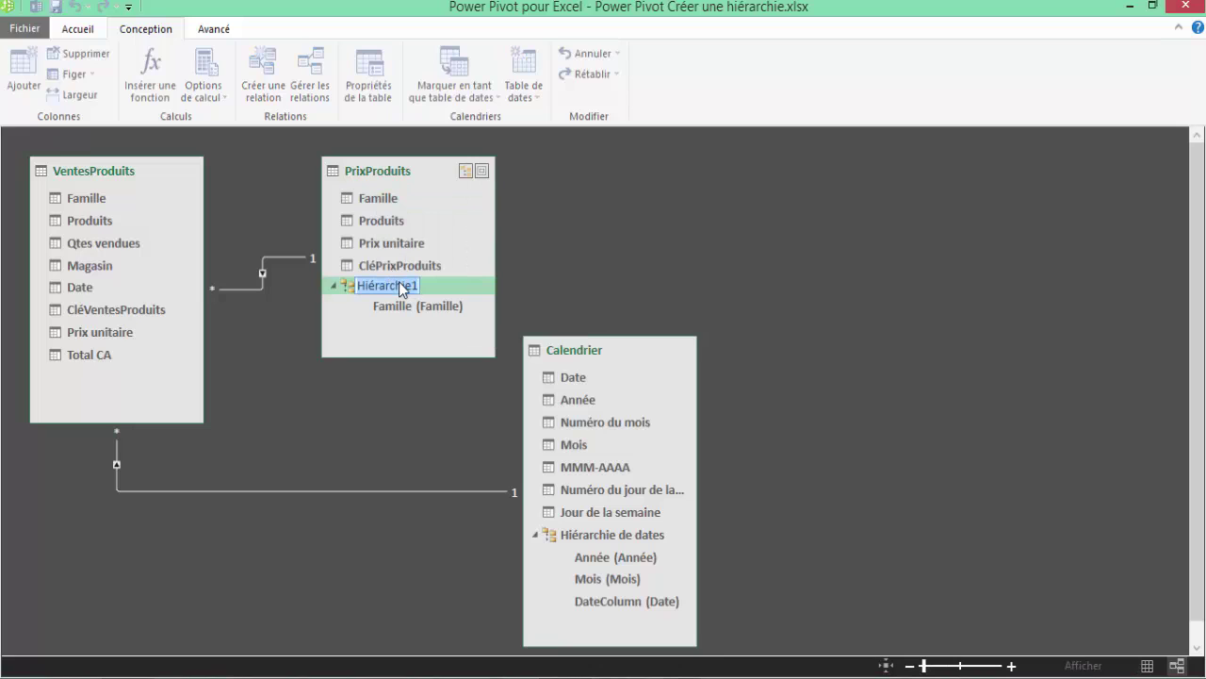
{"action": "type", "text": "Pro"}
{"action": "type", "text": "duits e"}
{"action": "type", "text": "t Prix"}
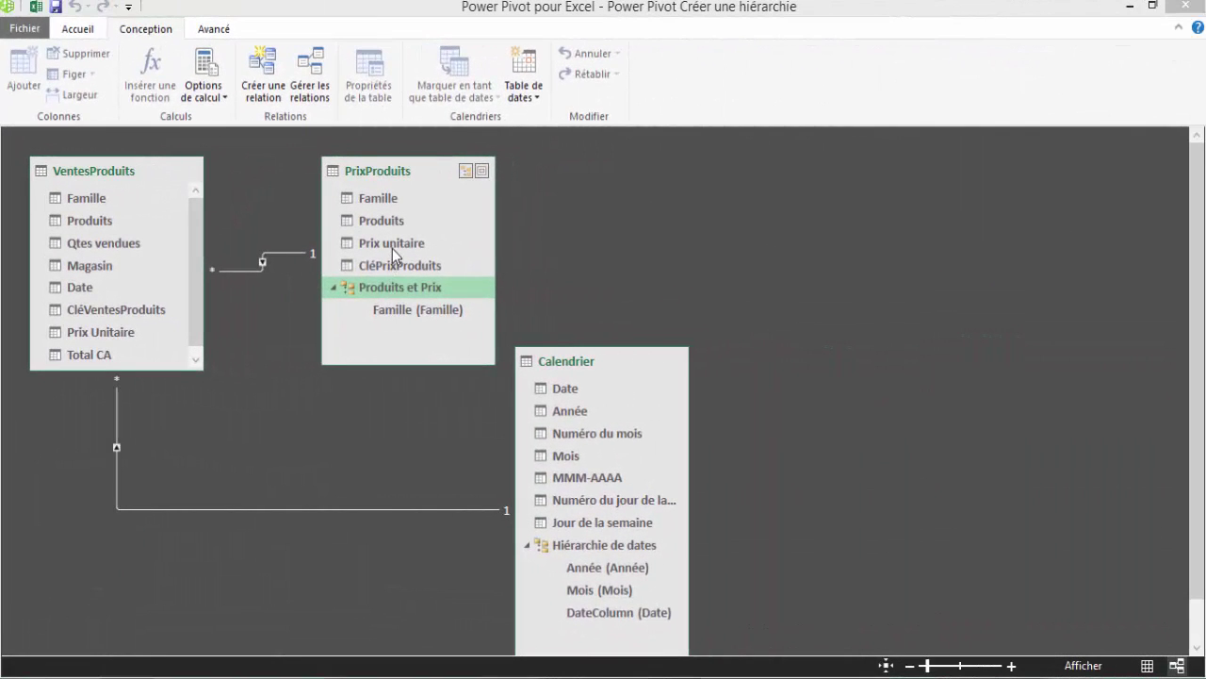
Add Prix unitaire, then Produits between it and Famille, to the Produits et Prix hierarchy
{"action": "left_click", "coordinate": [392, 241]}
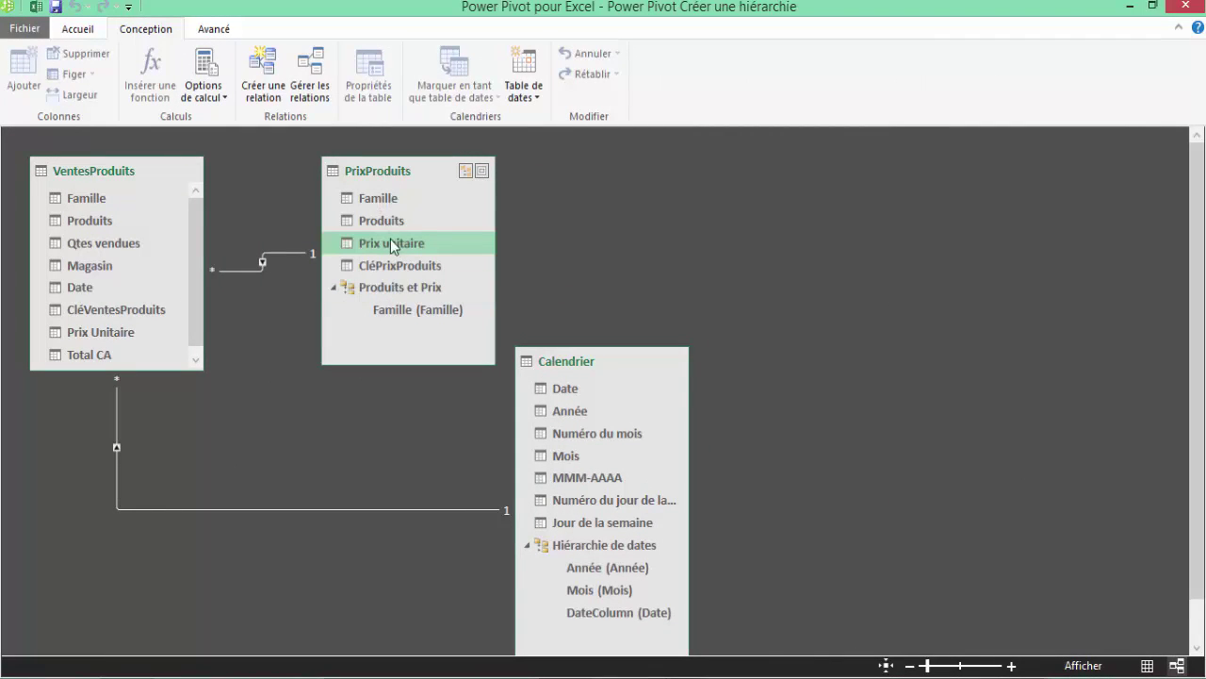
{"action": "left_click", "coordinate": [386, 222]}
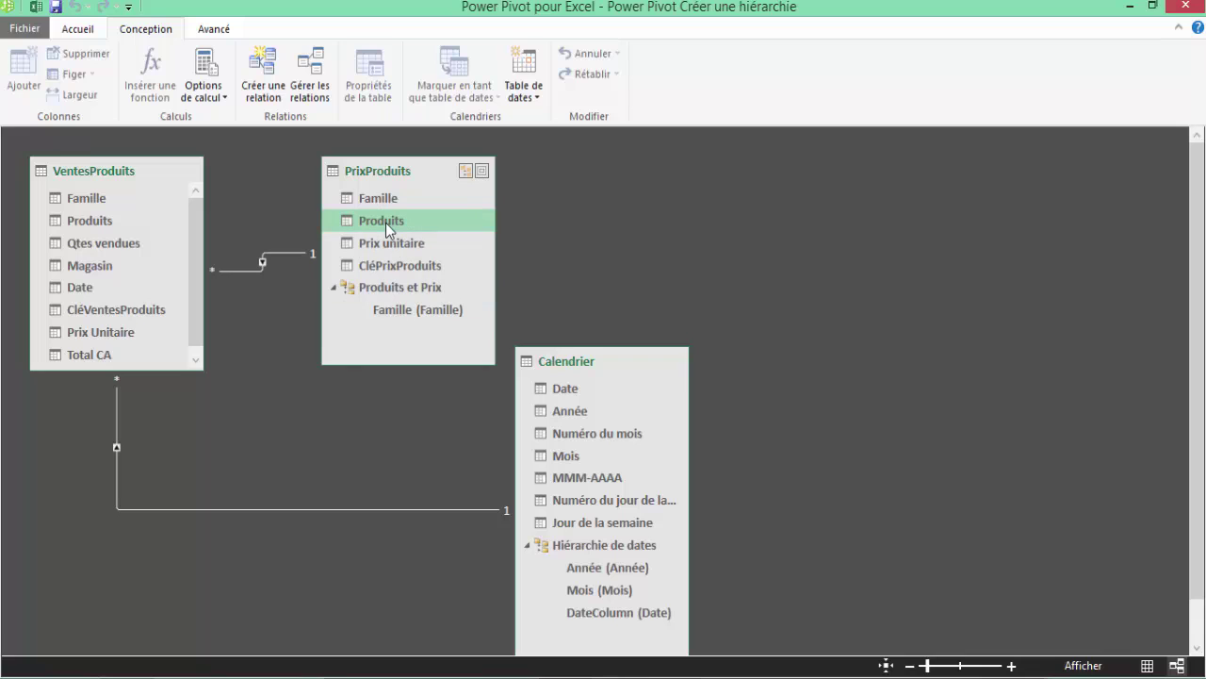
{"action": "left_click_drag", "start_coordinate": [384, 222], "coordinate": [400, 323]}
{"action": "left_click_drag", "start_coordinate": [388, 241], "coordinate": [395, 323]}
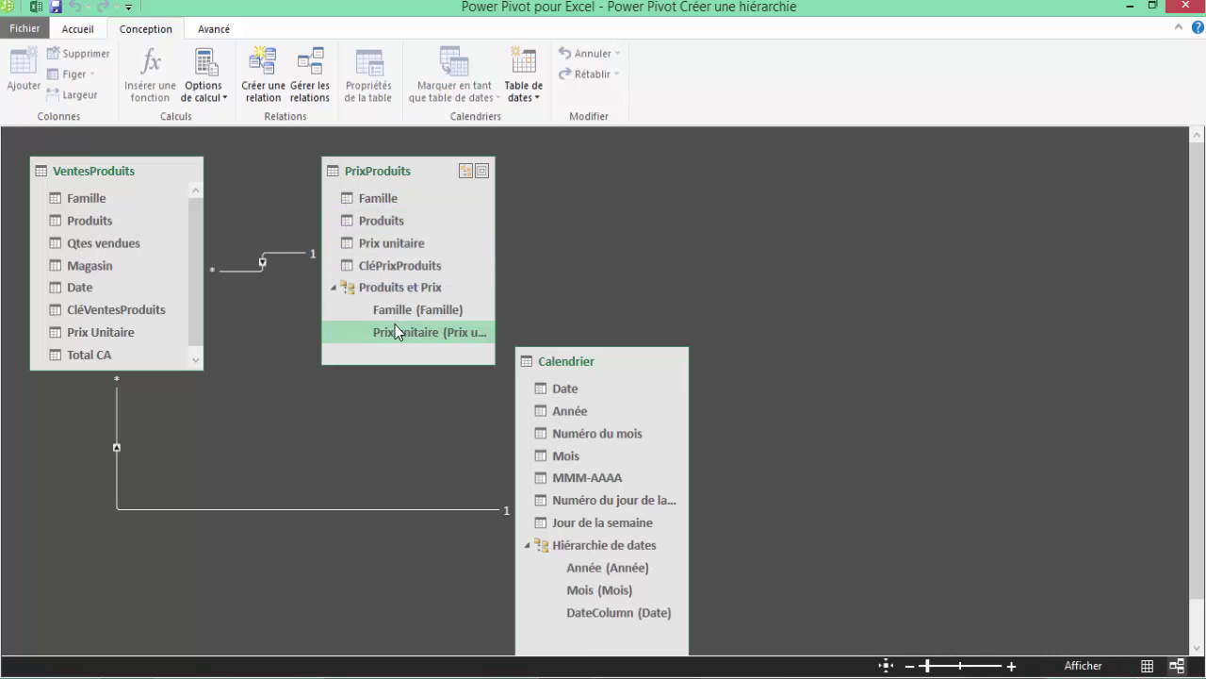
{"action": "left_click", "coordinate": [378, 220]}
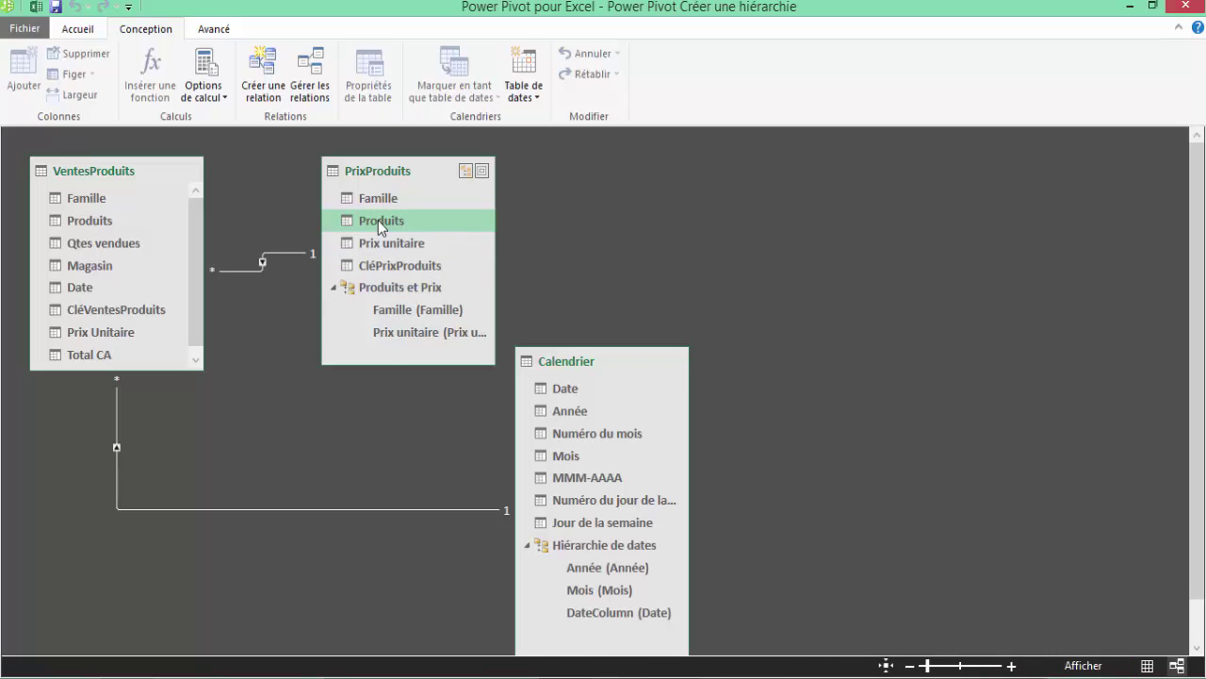
{"action": "left_click_drag", "start_coordinate": [378, 221], "coordinate": [388, 321]}
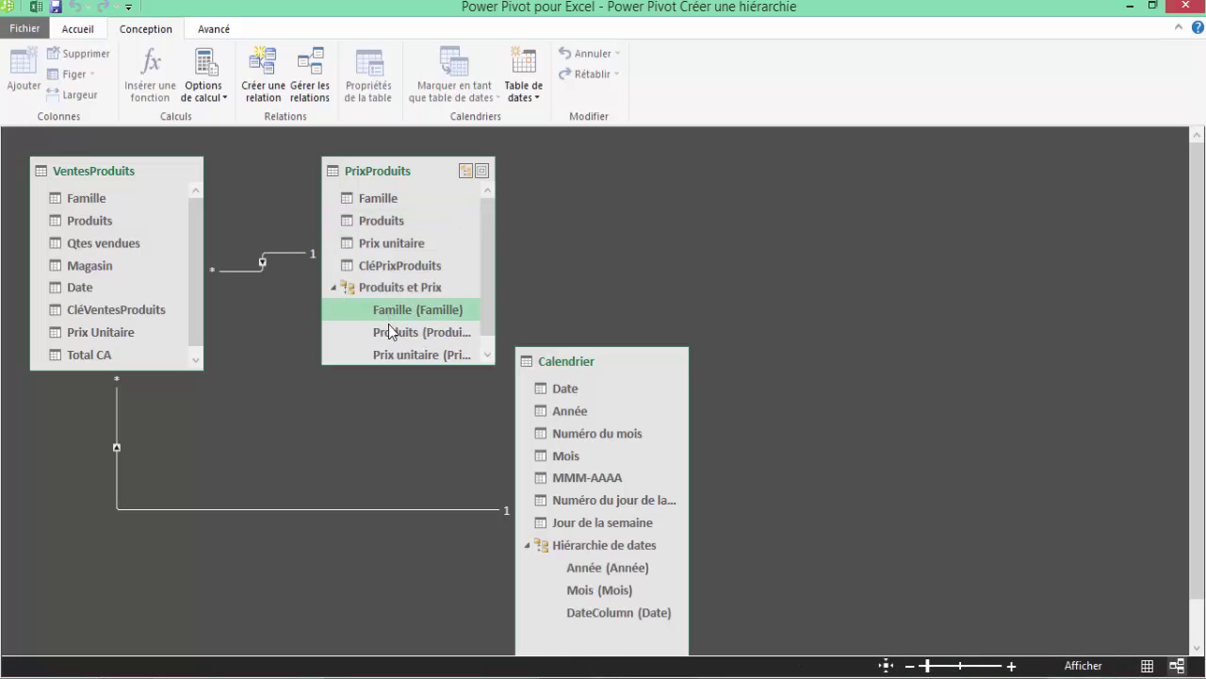
{"action": "left_click", "coordinate": [403, 354]}
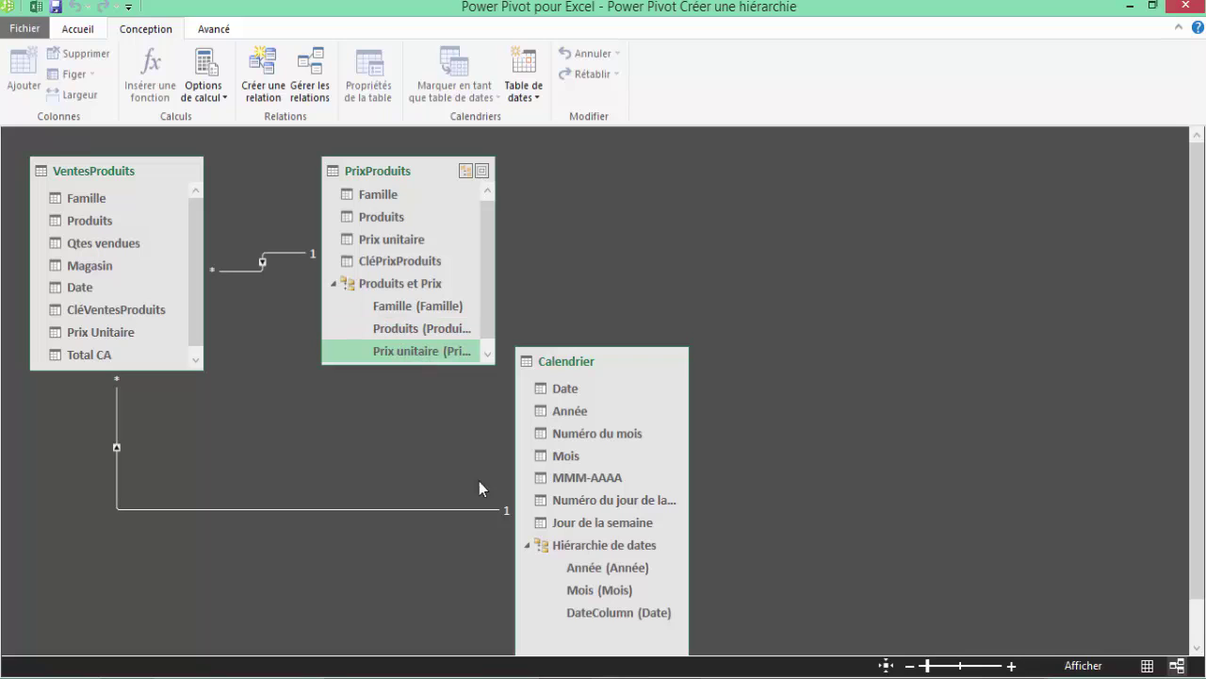
Rename the DateColumn level to 'Date des ventes', then choose Masquer Nom de la colonne source
{"action": "left_click", "coordinate": [608, 614]}
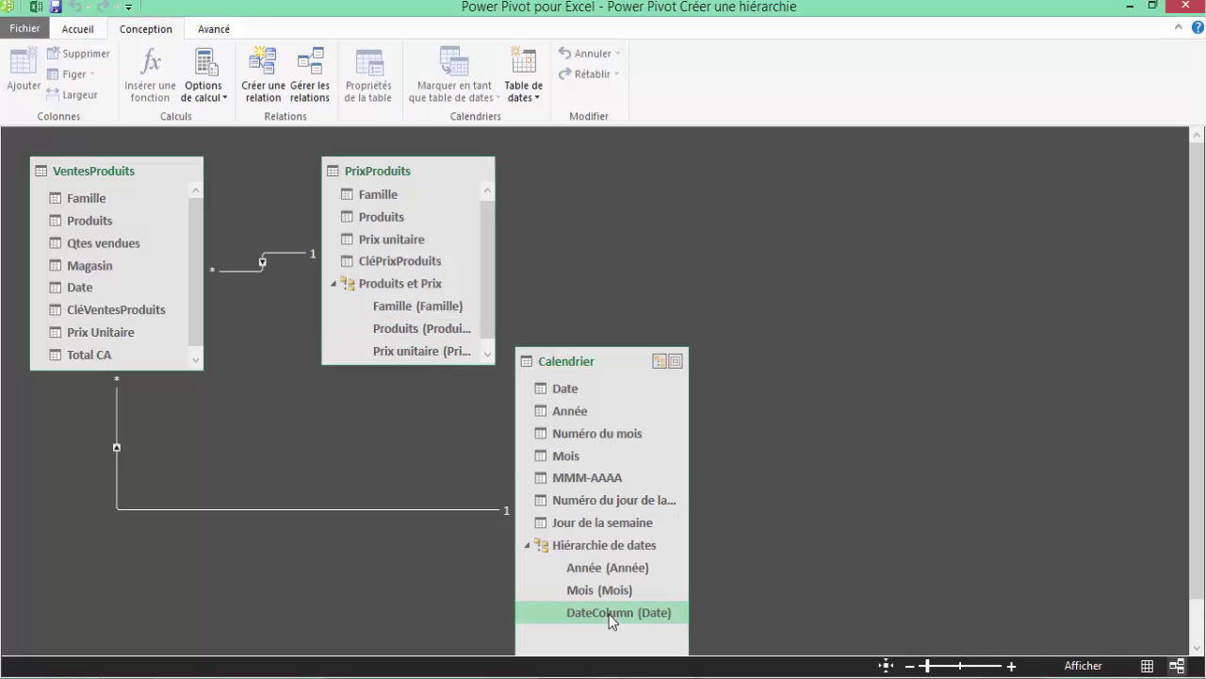
{"action": "right_click", "coordinate": [610, 614]}
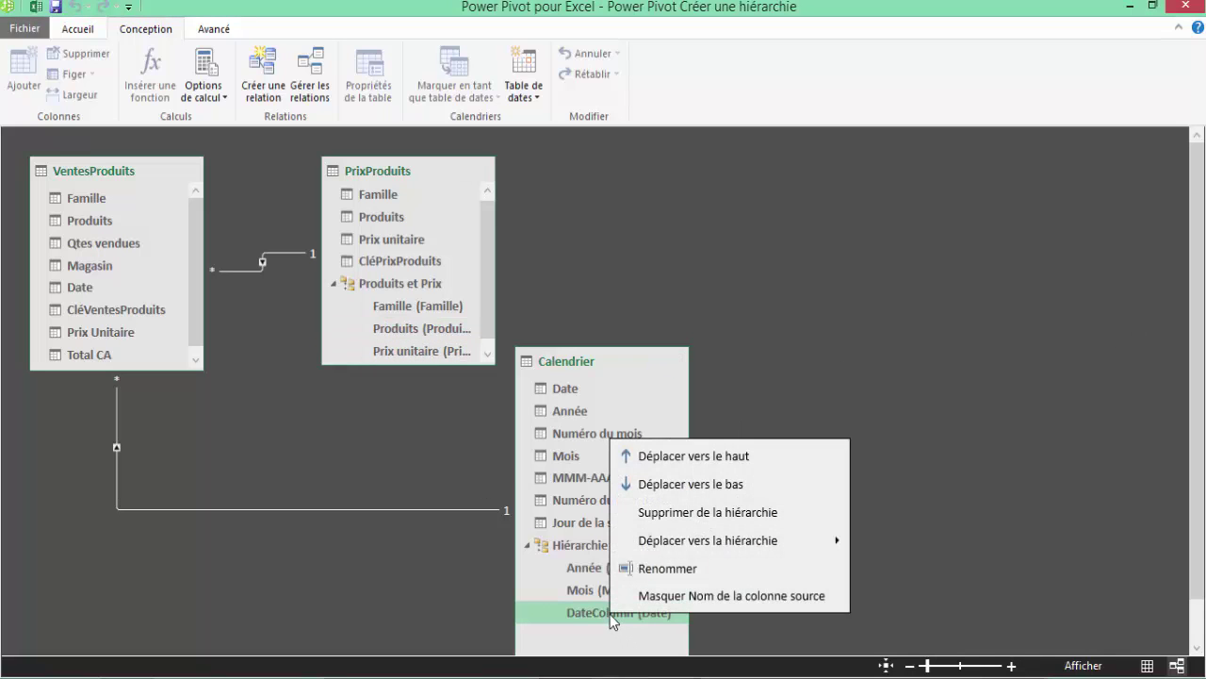
{"action": "left_click", "coordinate": [659, 570]}
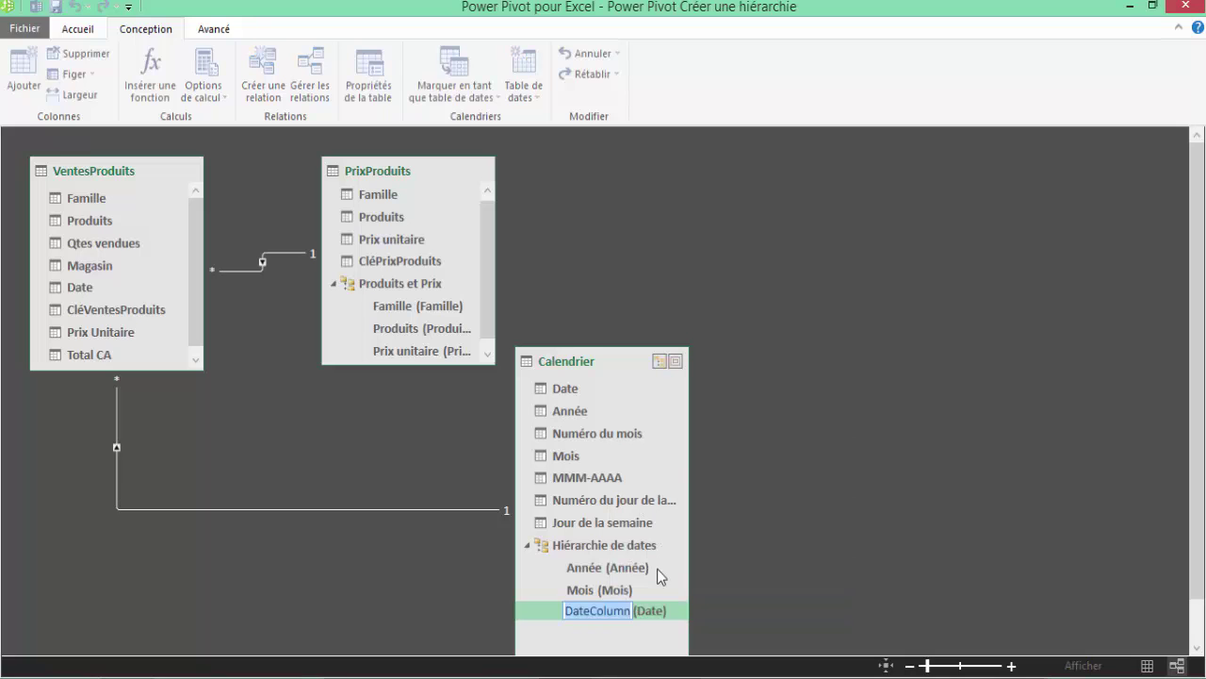
{"action": "type", "text": "Date"}
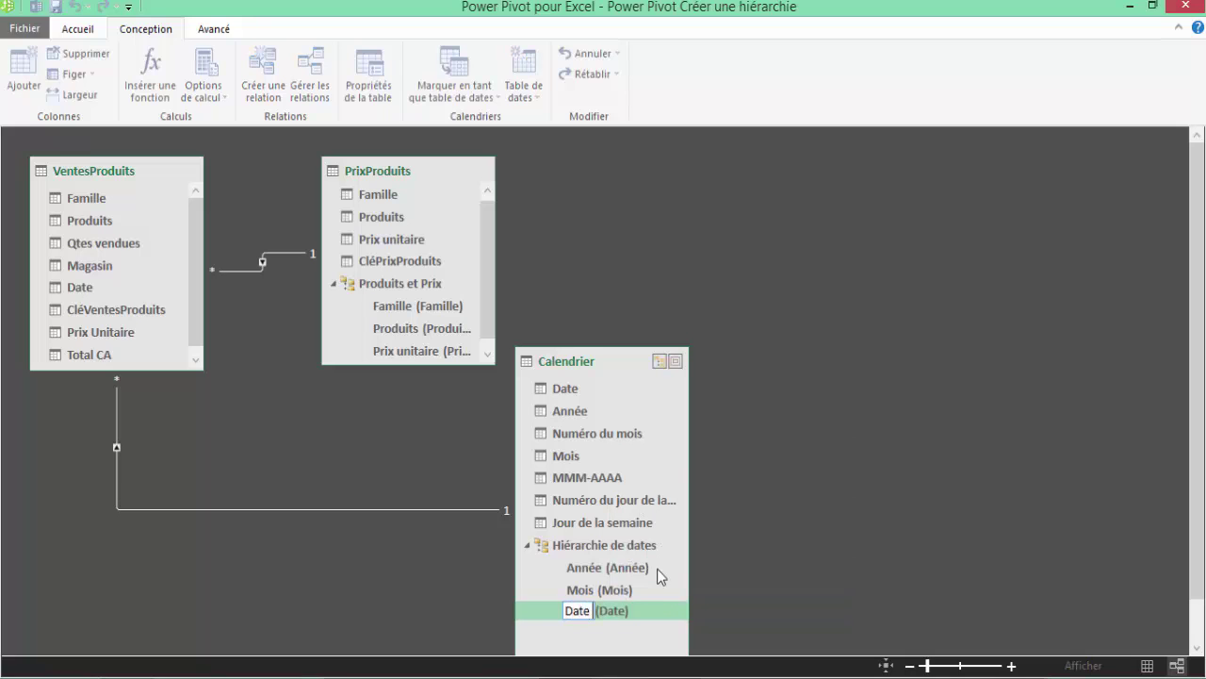
{"action": "type", "text": " des vents"}
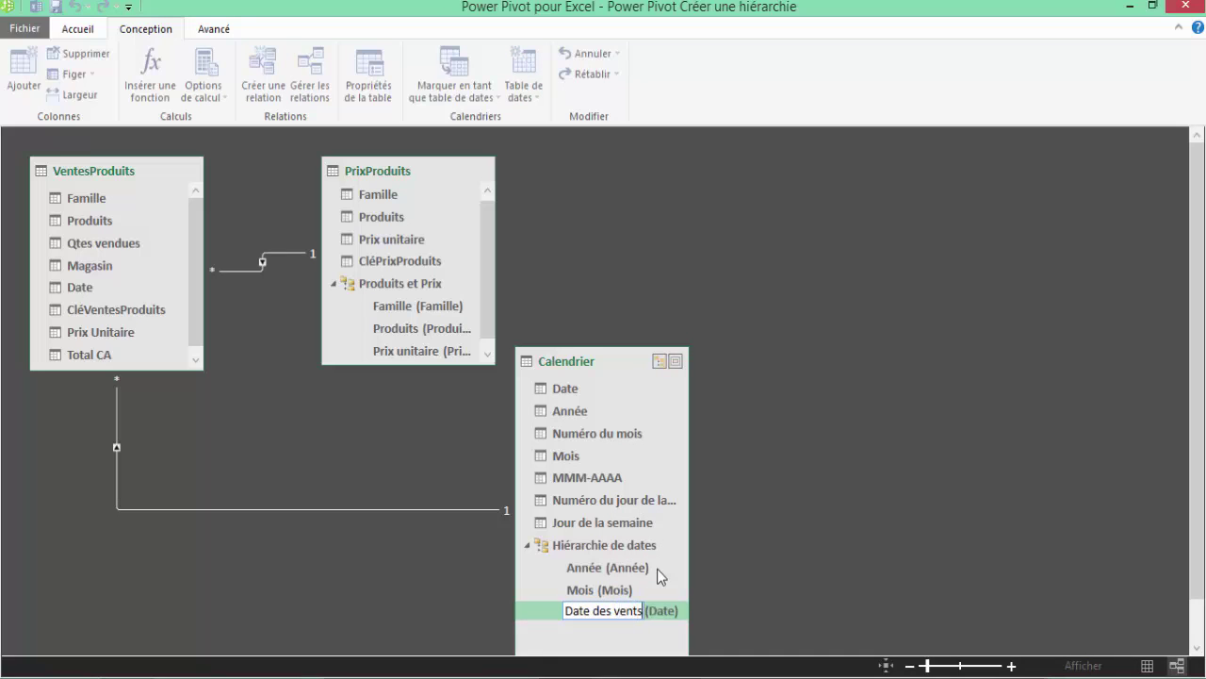
{"action": "key", "text": "BackSpace"}
{"action": "type", "text": "es"}
{"action": "key", "text": "Return"}
{"action": "right_click", "coordinate": [637, 612]}
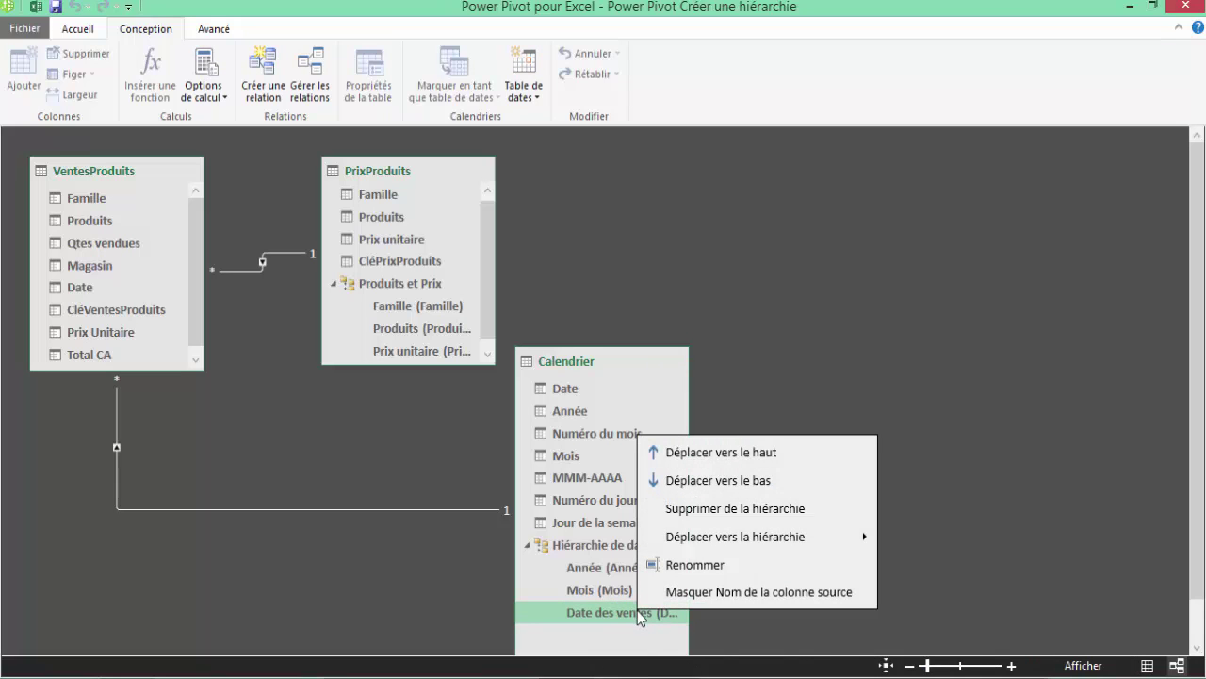
{"action": "left_click", "coordinate": [699, 594]}
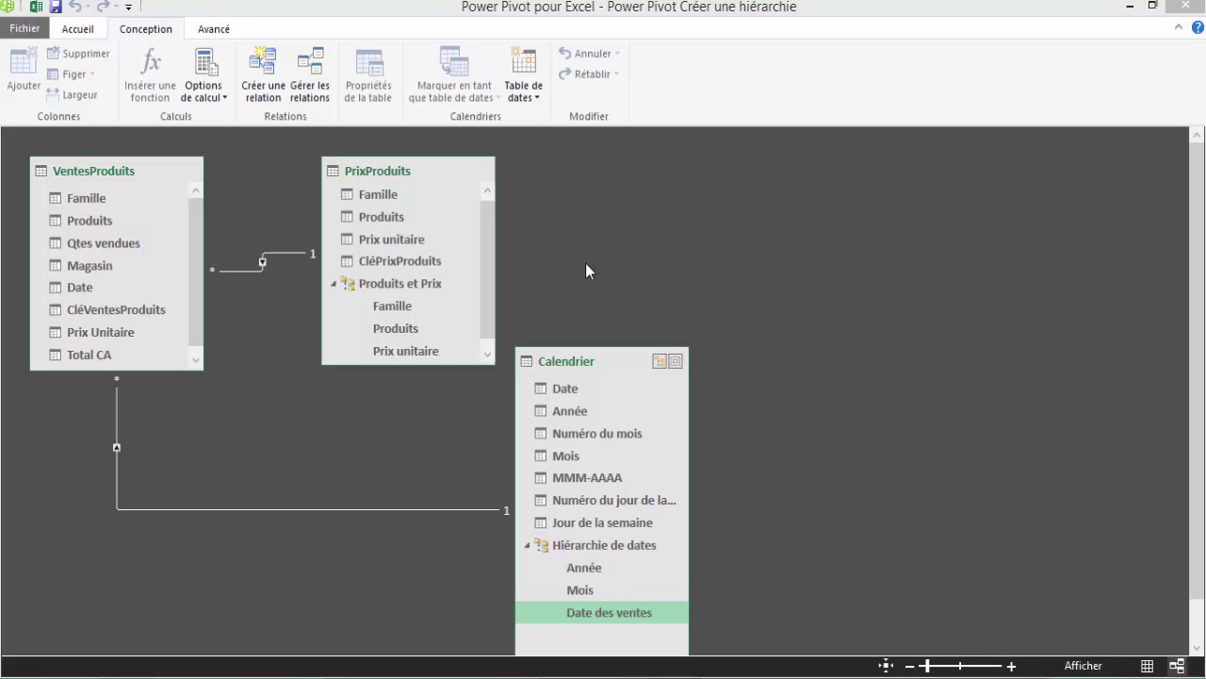
Insert a PivotTable from the Power Pivot model on a new worksheet
{"action": "left_click", "coordinate": [85, 36]}
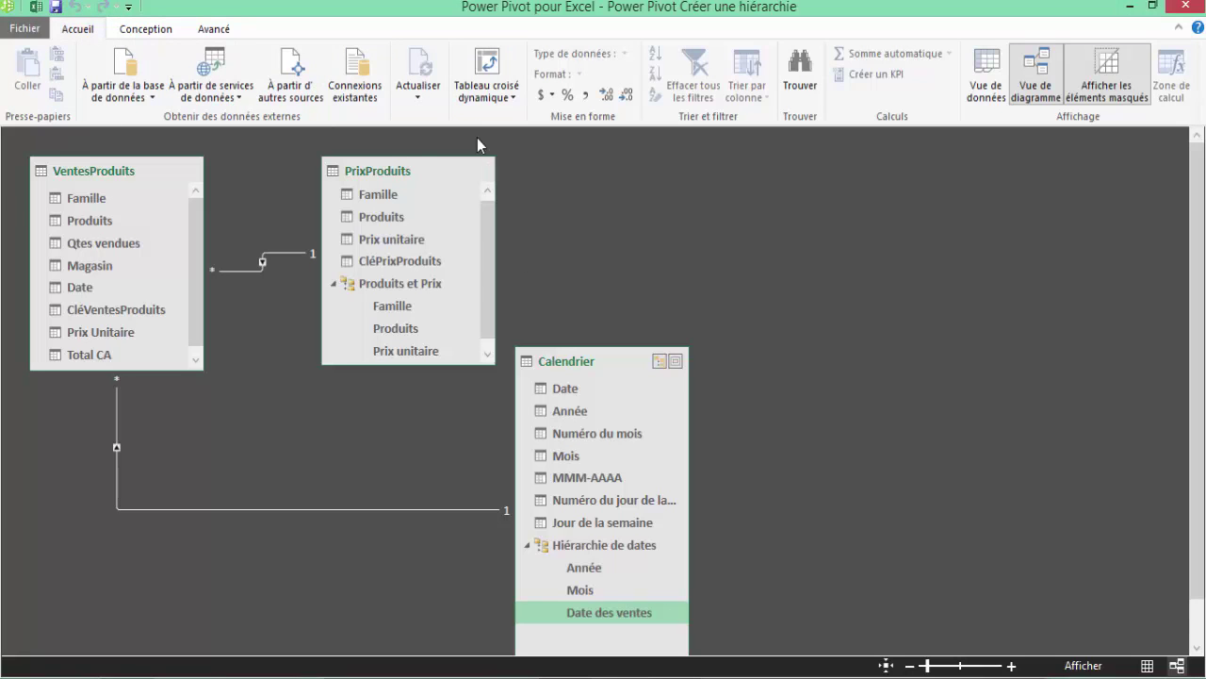
{"action": "left_click", "coordinate": [488, 94]}
{"action": "left_click", "coordinate": [503, 118]}
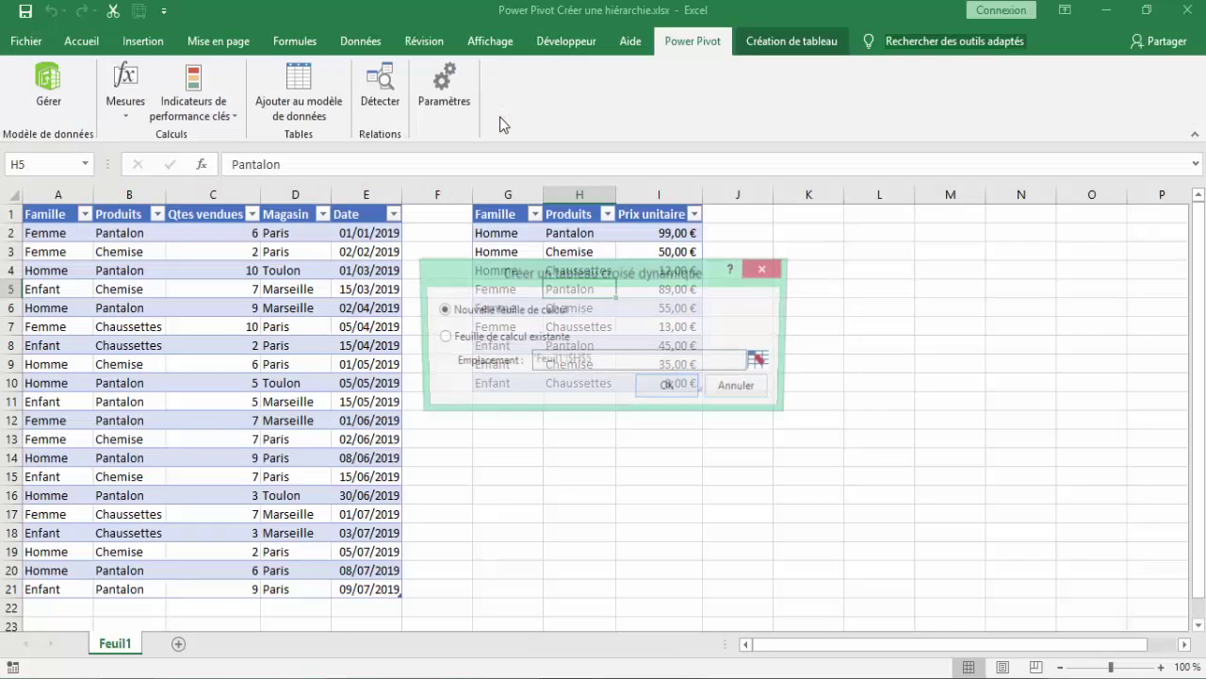
{"action": "left_click", "coordinate": [669, 391]}
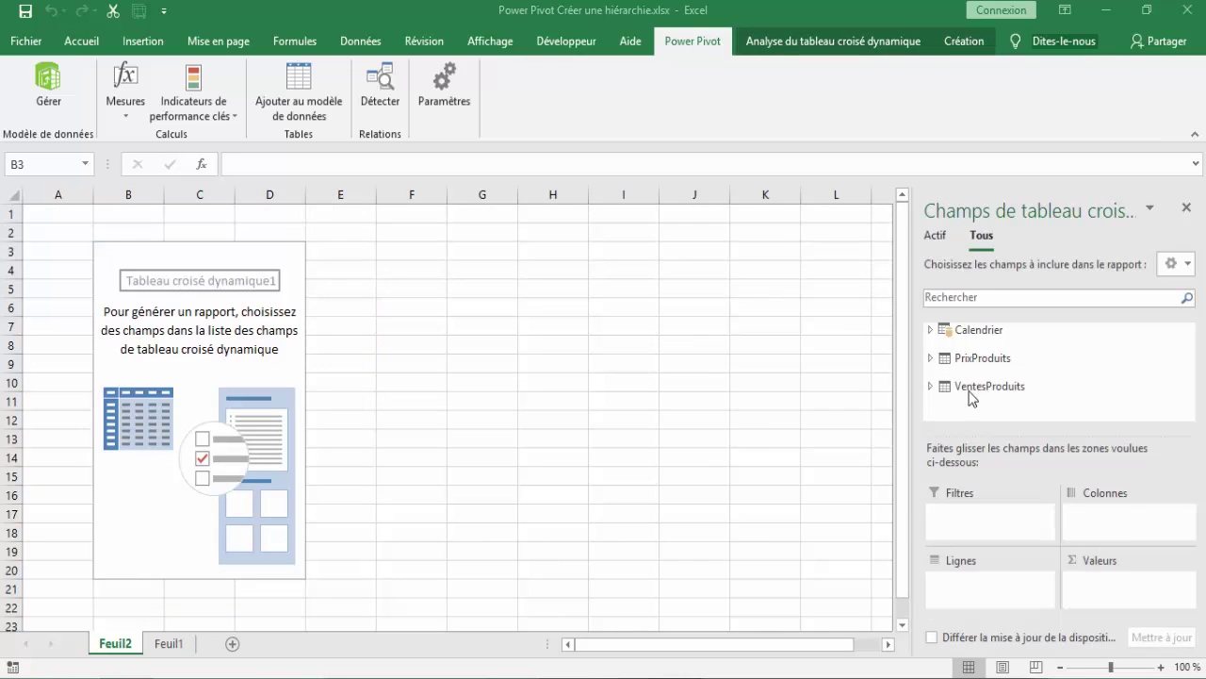
Glance at Feuil1, return to Feuil2, and expand then collapse the Calendrier fields
{"action": "left_click", "coordinate": [169, 643]}
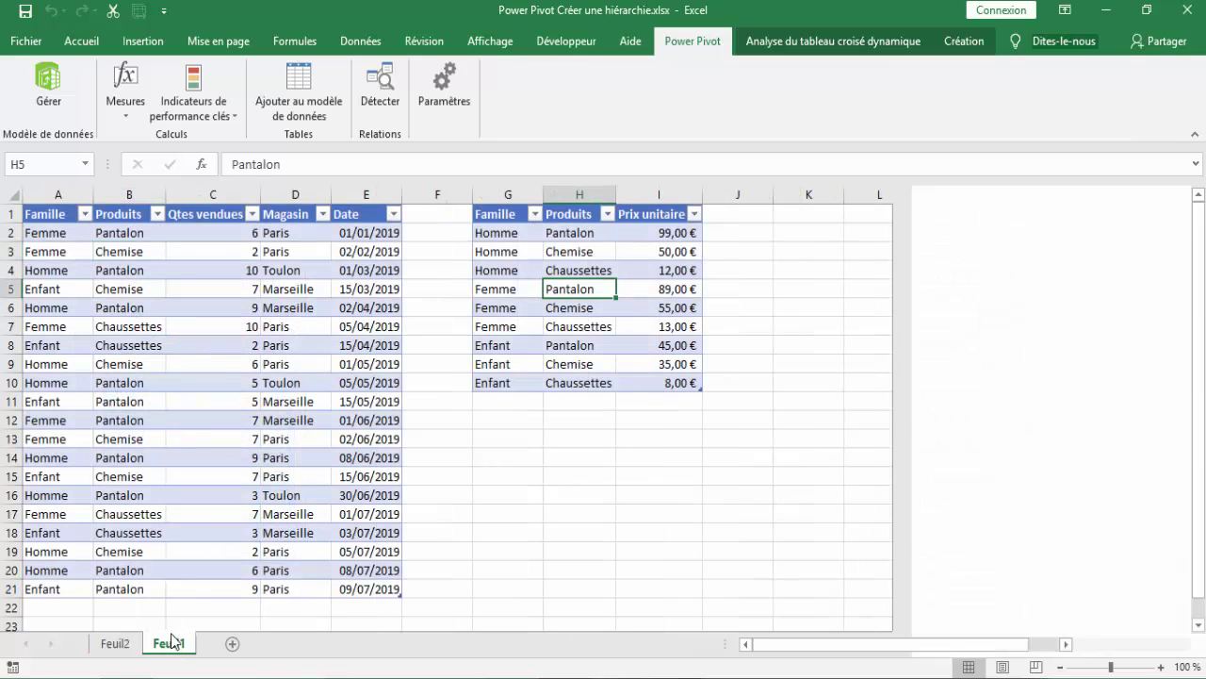
{"action": "left_click", "coordinate": [115, 644]}
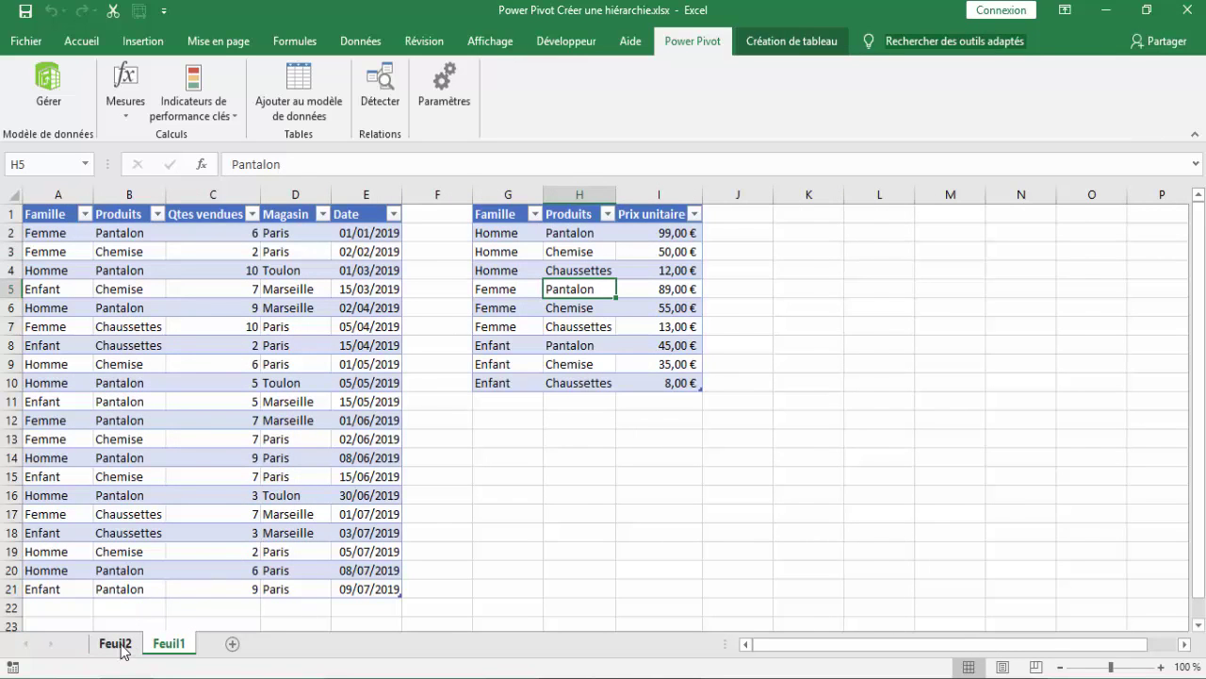
{"action": "left_click", "coordinate": [976, 331]}
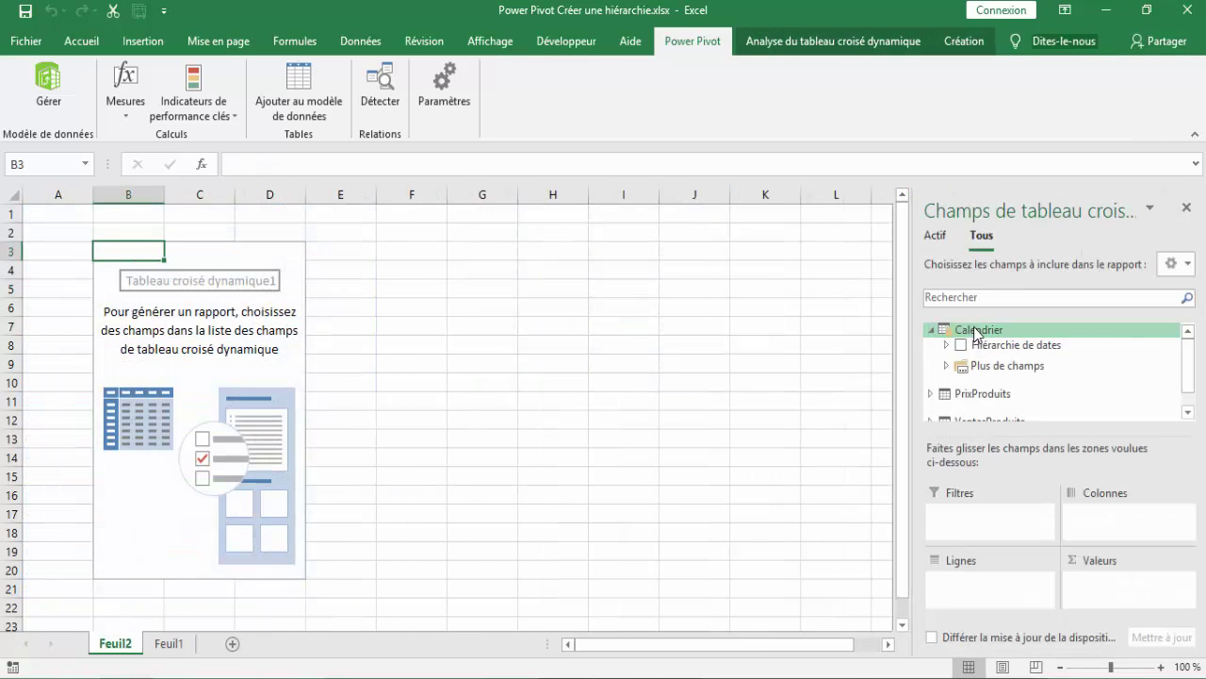
{"action": "left_click", "coordinate": [931, 330]}
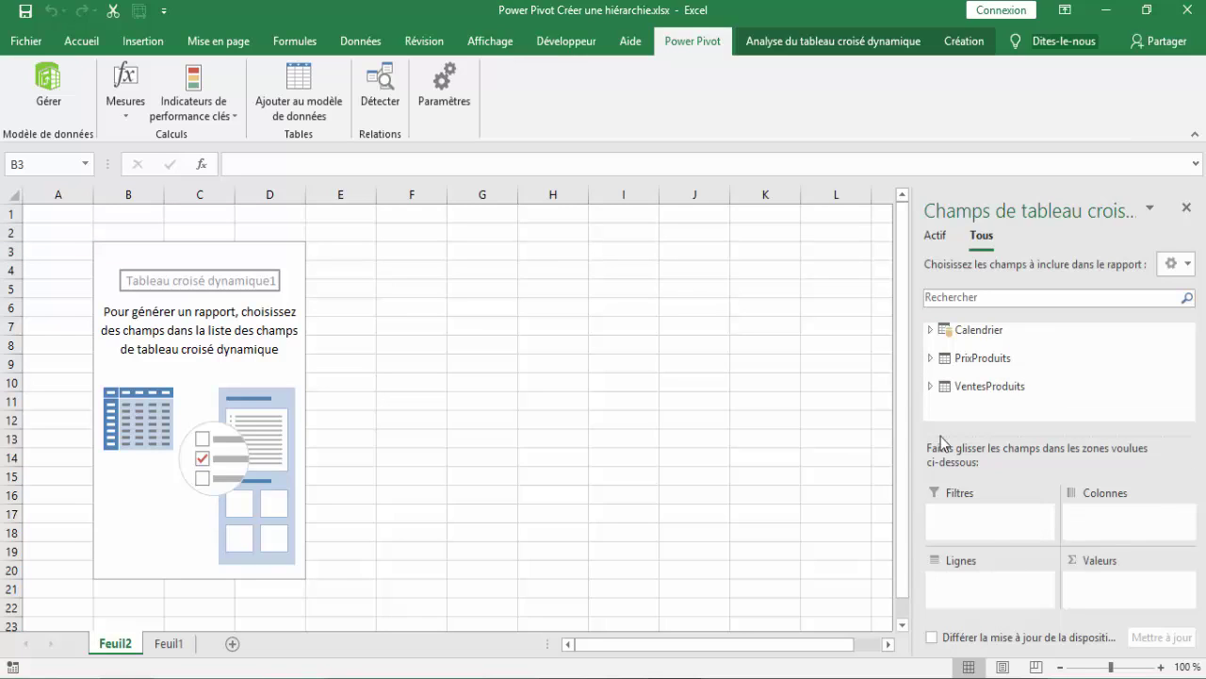
Expand VentesProduits and try adding Total CA to the PivotTable values, then remove it
{"action": "left_click", "coordinate": [930, 386]}
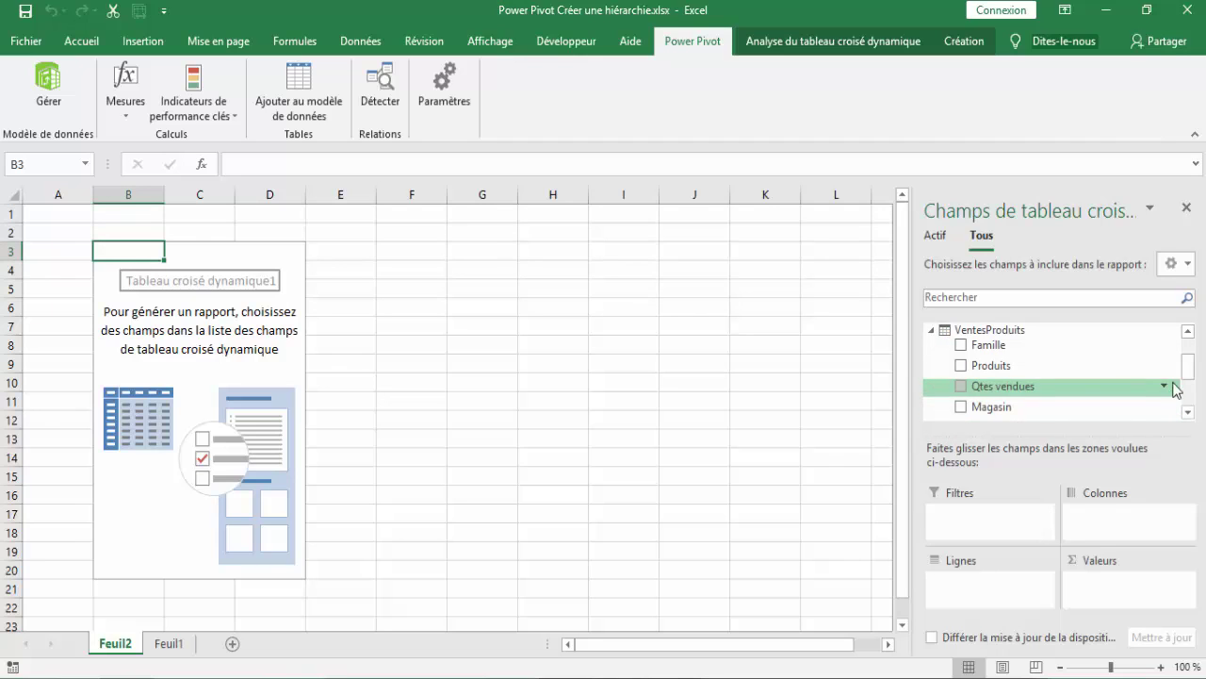
{"action": "left_click_drag", "start_coordinate": [1187, 377], "coordinate": [1184, 406]}
{"action": "left_click_drag", "start_coordinate": [1025, 411], "coordinate": [1098, 591]}
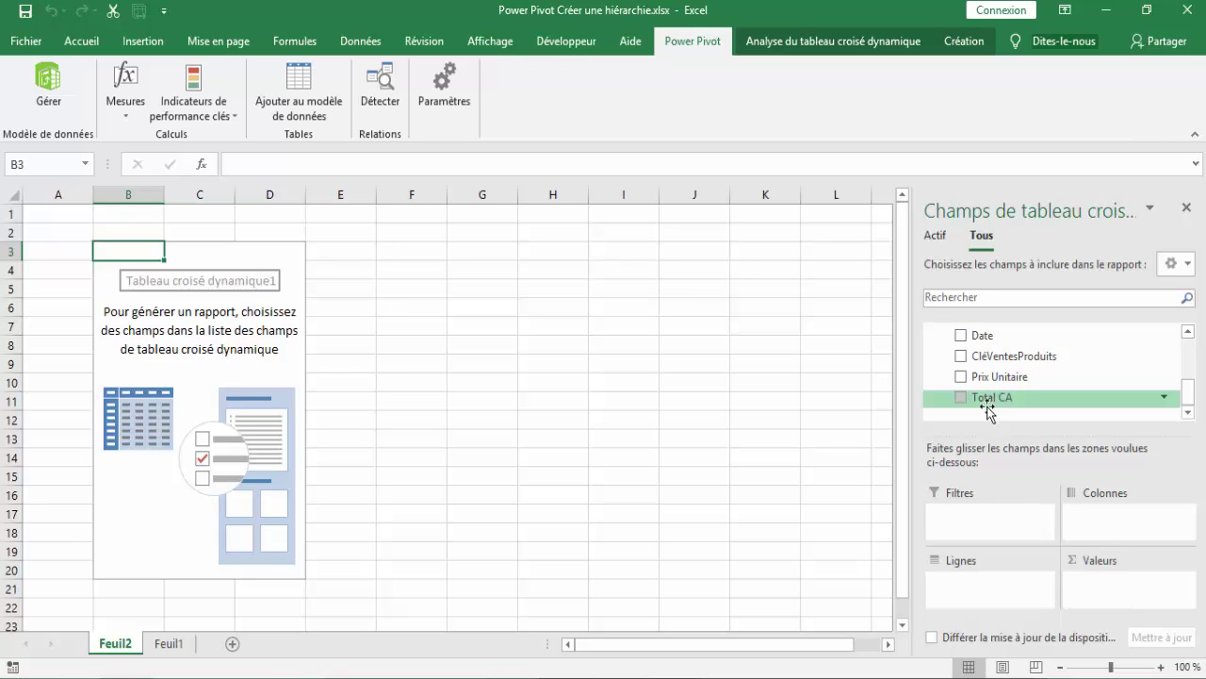
{"action": "left_click_drag", "start_coordinate": [1098, 591], "coordinate": [996, 411]}
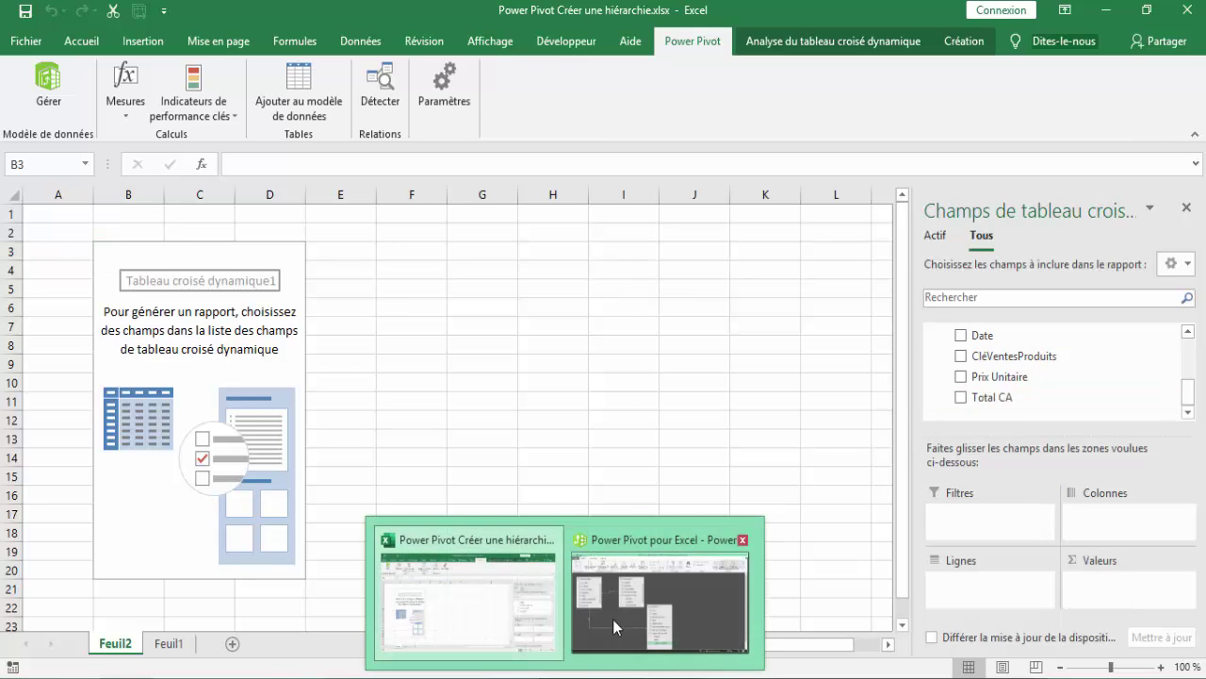
Close Power Pivot, add Total CA to values (Somme de Total CA 7591), and expand PrixProduits
{"action": "left_click", "coordinate": [636, 615]}
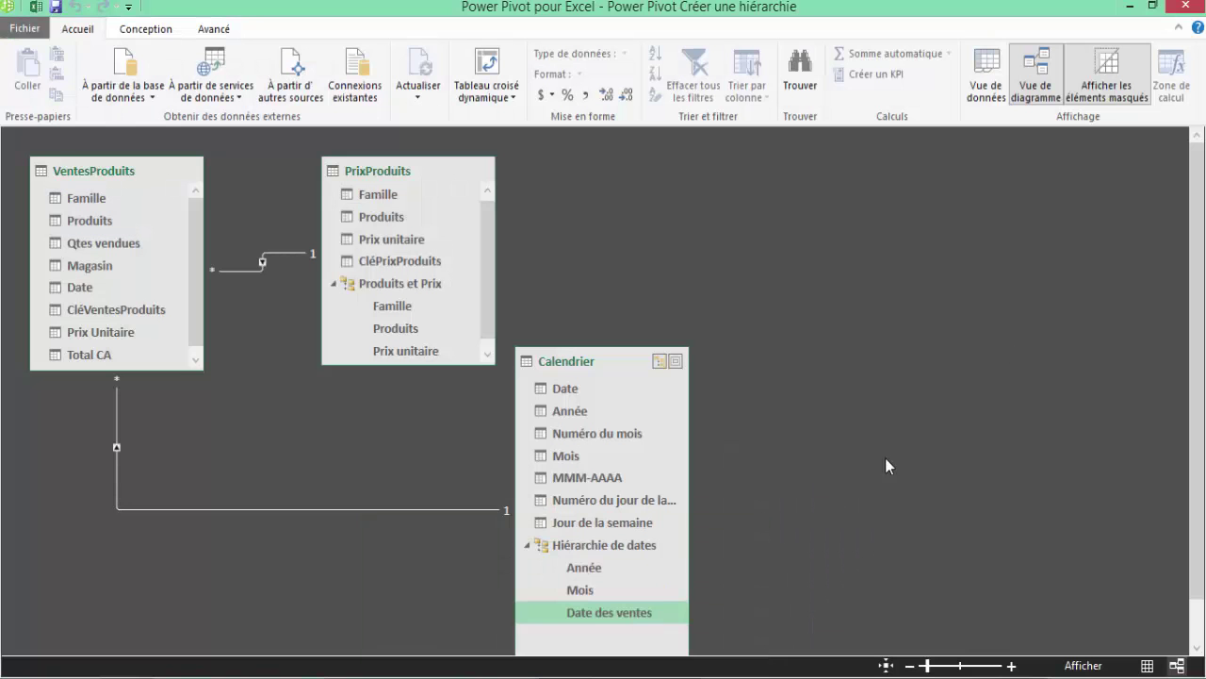
{"action": "left_click", "coordinate": [1179, 9]}
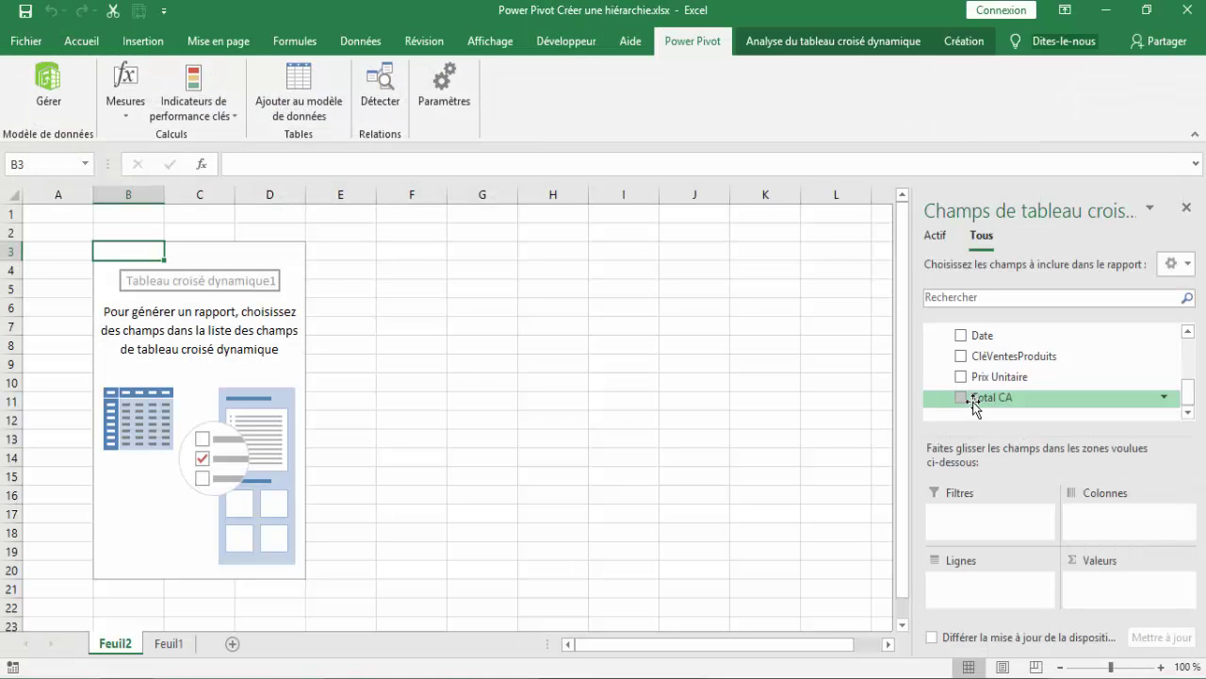
{"action": "left_click_drag", "start_coordinate": [975, 403], "coordinate": [1090, 591]}
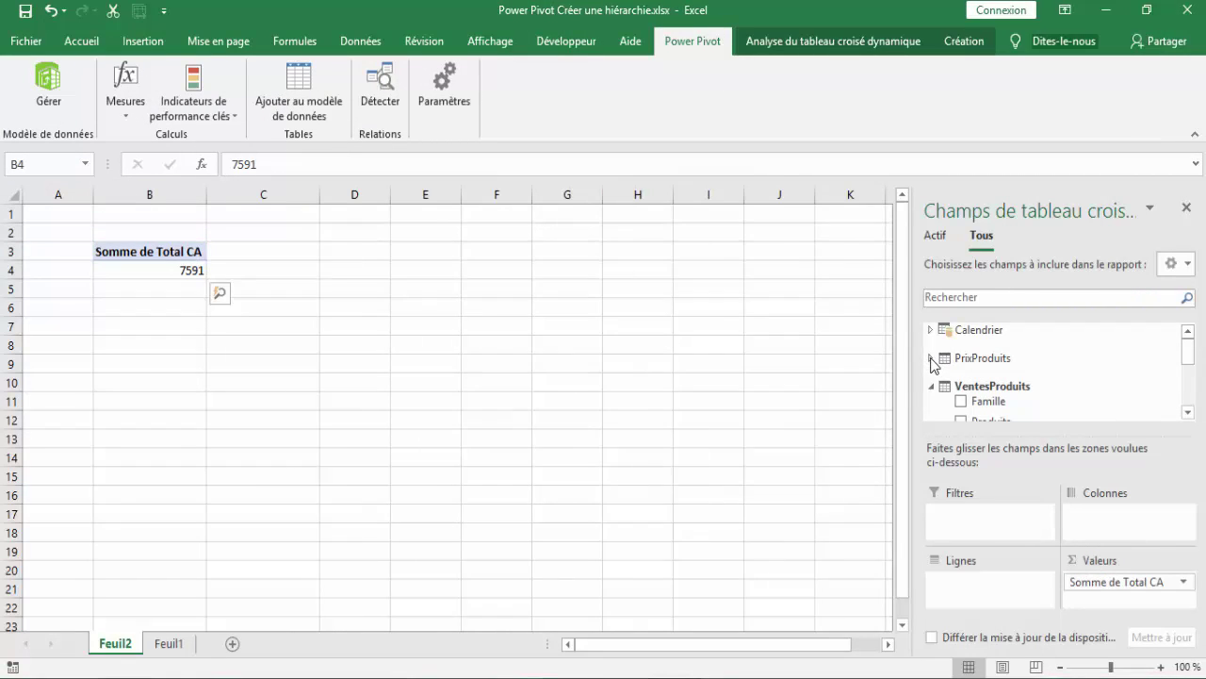
{"action": "left_click", "coordinate": [931, 359]}
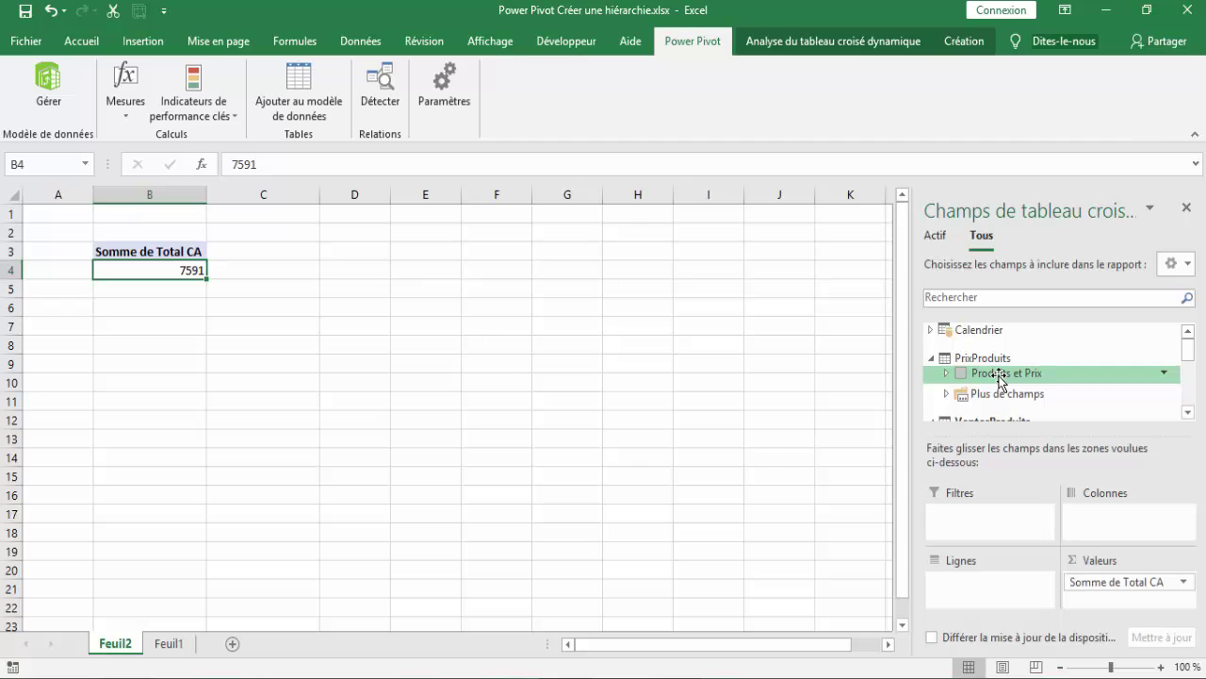
Put Produits et Prix on the pivot rows (Enfant 1160, Femme 1873, Homme 4558) and check Enfant's breakdown
{"action": "left_click_drag", "start_coordinate": [1001, 382], "coordinate": [980, 589]}
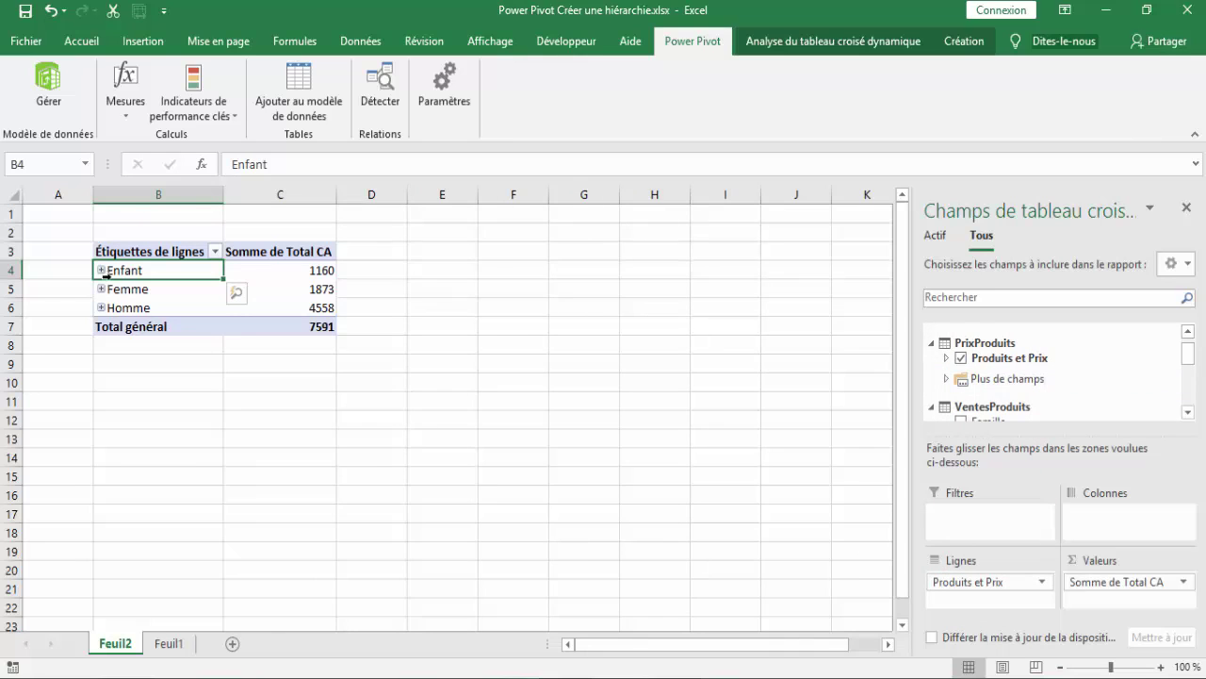
{"action": "left_click", "coordinate": [101, 270]}
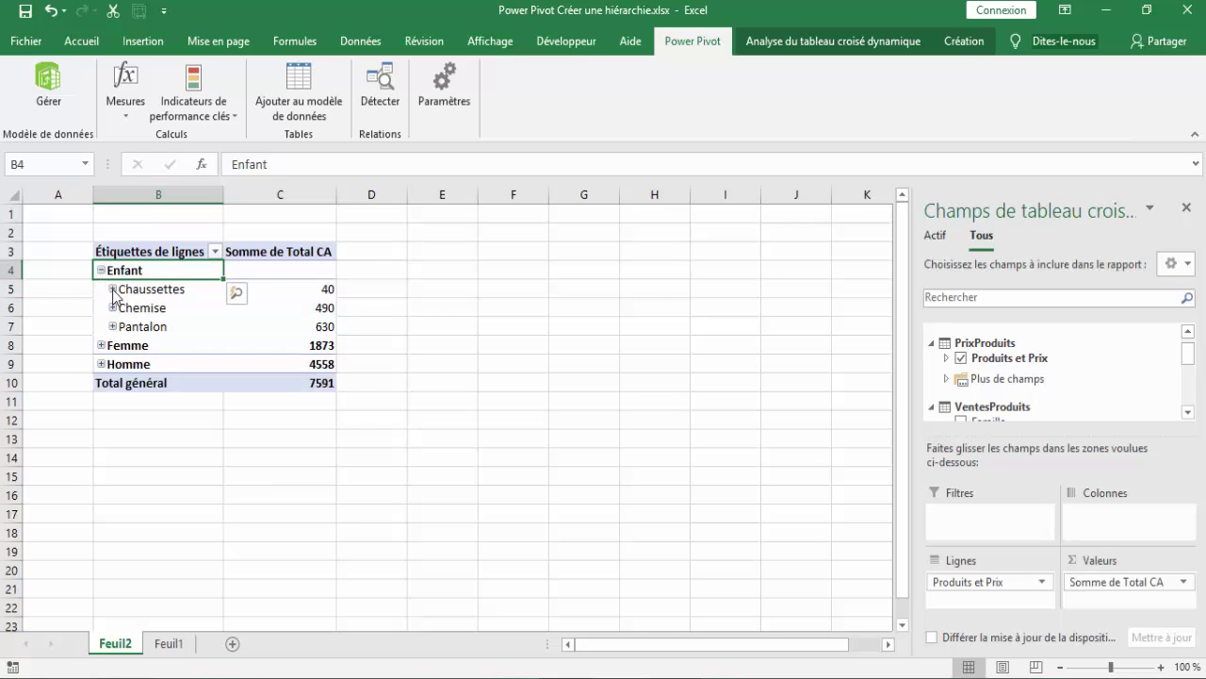
{"action": "left_click", "coordinate": [113, 290]}
{"action": "left_click", "coordinate": [135, 308]}
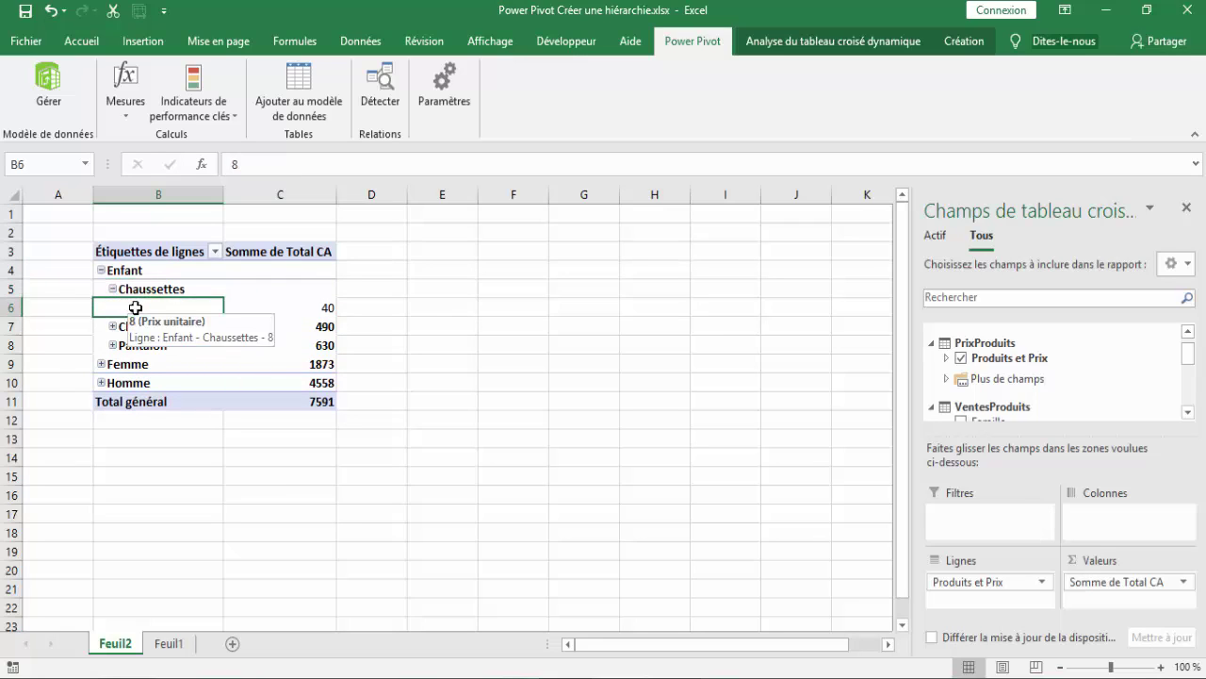
{"action": "left_click", "coordinate": [101, 270]}
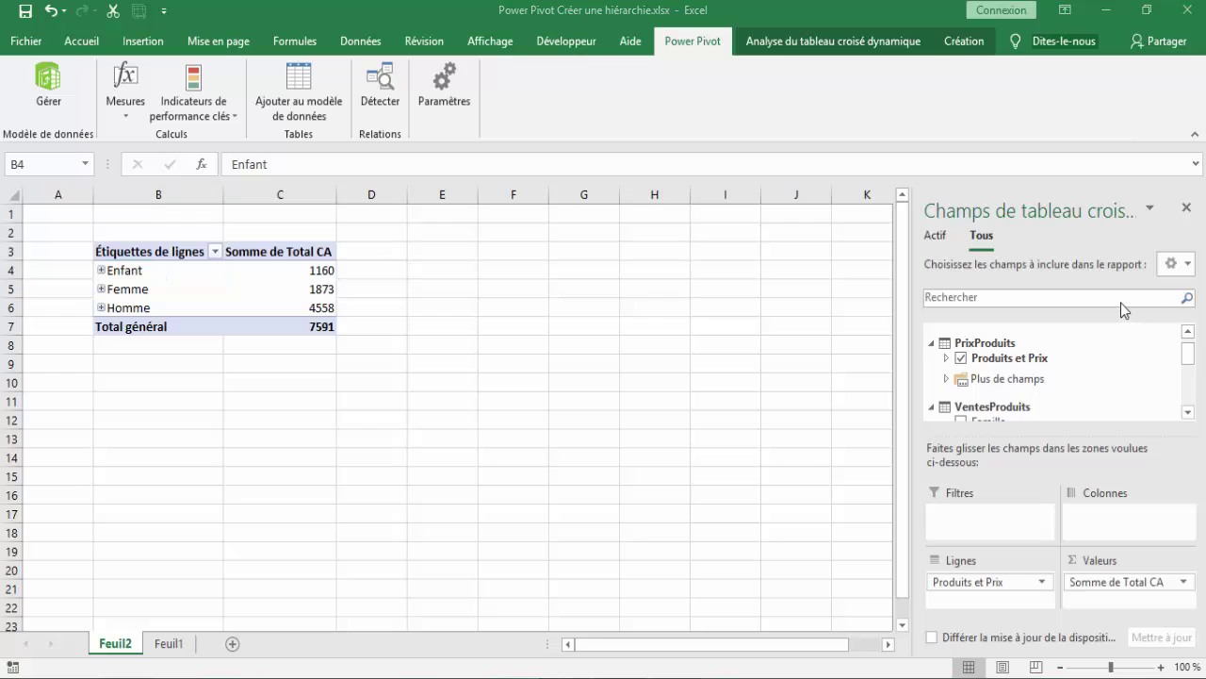
Collapse the PrixProduits and VentesProduits tables in the PivotTable field list
{"action": "left_click", "coordinate": [935, 346]}
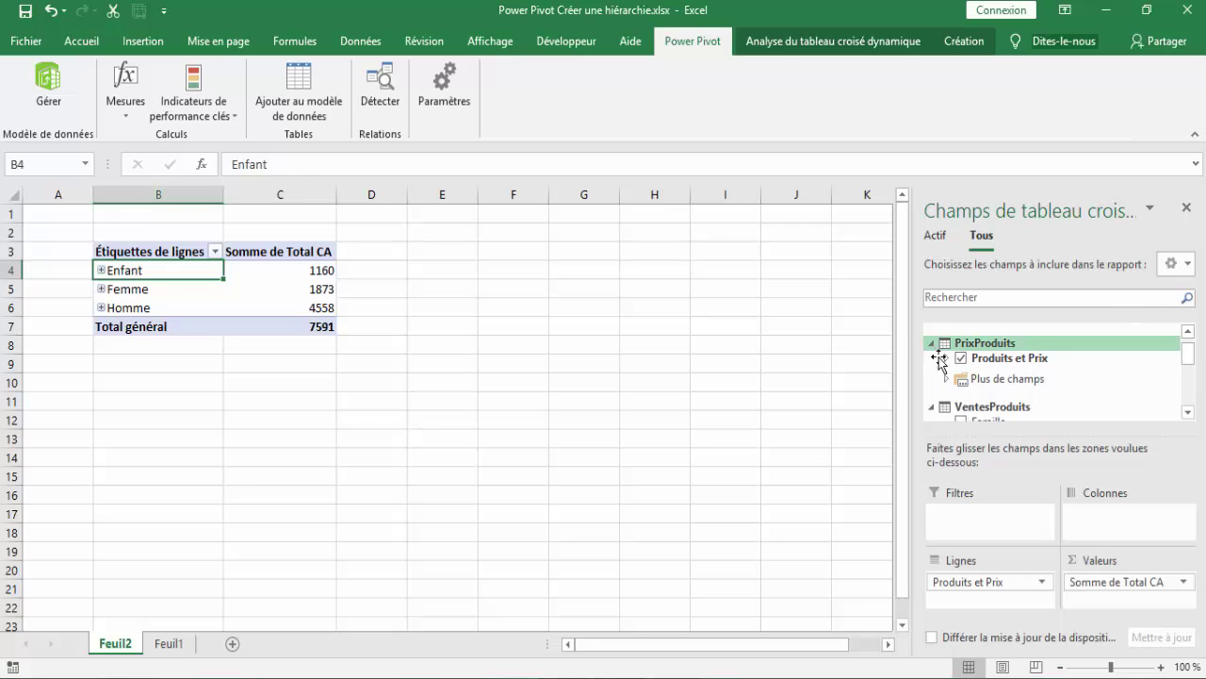
{"action": "left_click", "coordinate": [934, 346]}
{"action": "left_click", "coordinate": [933, 375]}
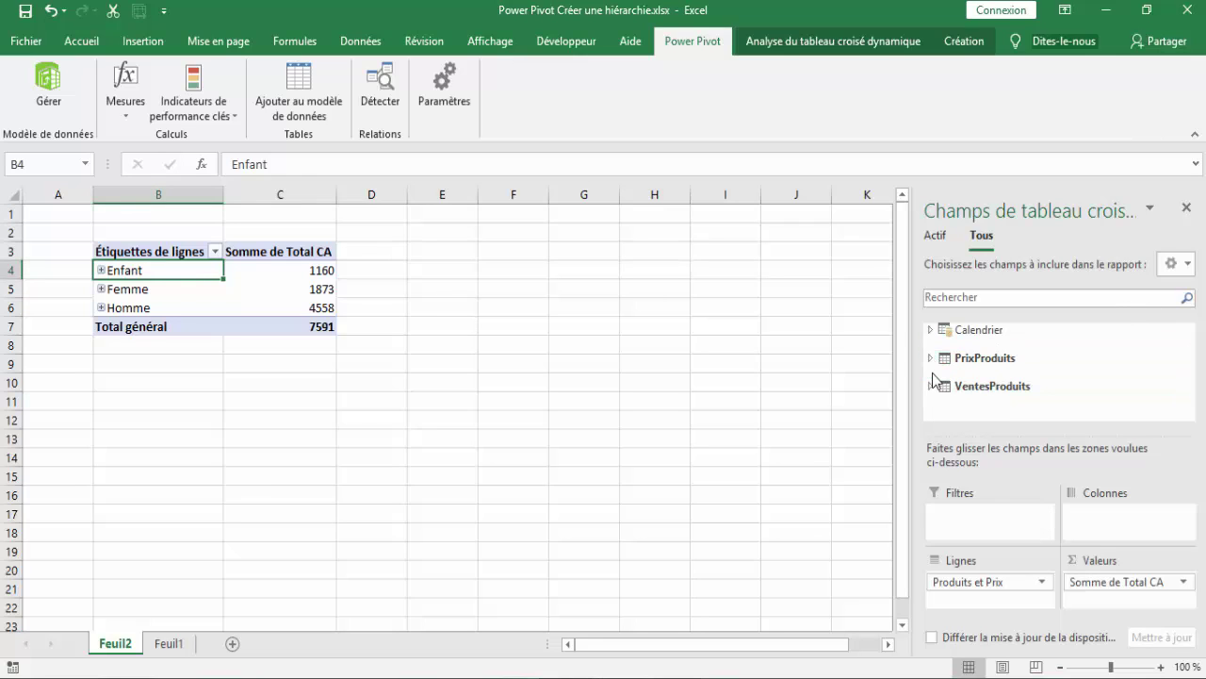
Place Hiérarchie de dates on the pivot columns and drill 2019 down into mars's individual days
{"action": "left_click", "coordinate": [931, 330]}
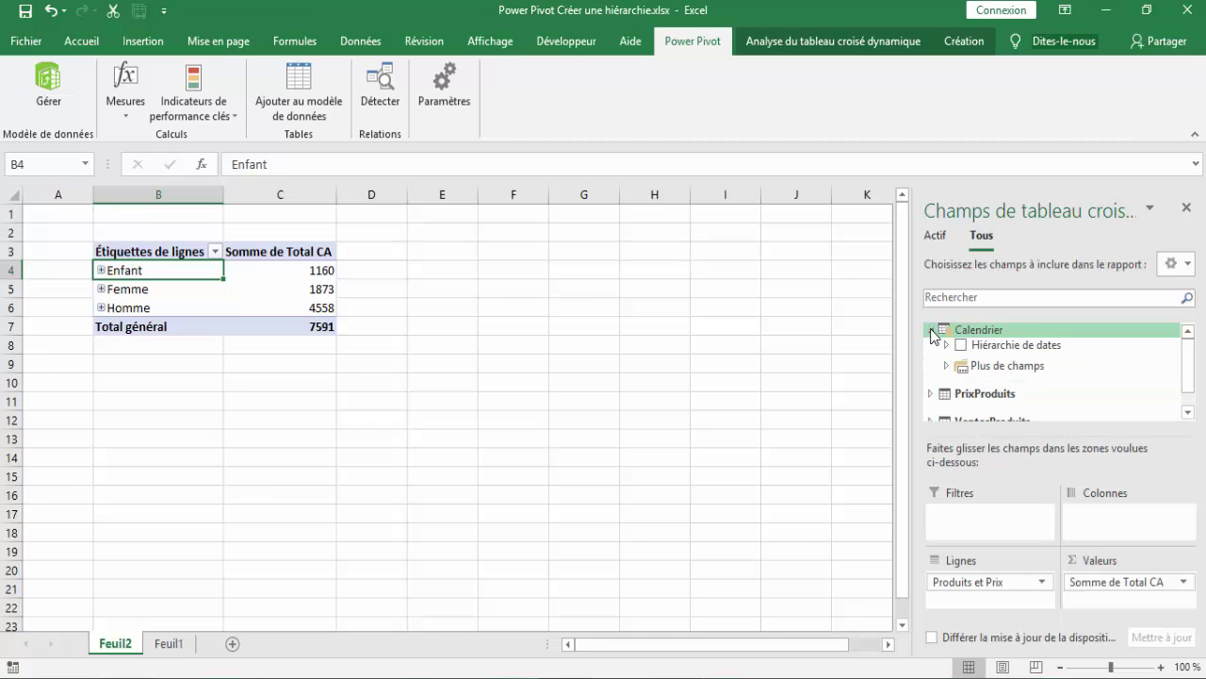
{"action": "left_click_drag", "start_coordinate": [1015, 345], "coordinate": [1101, 515]}
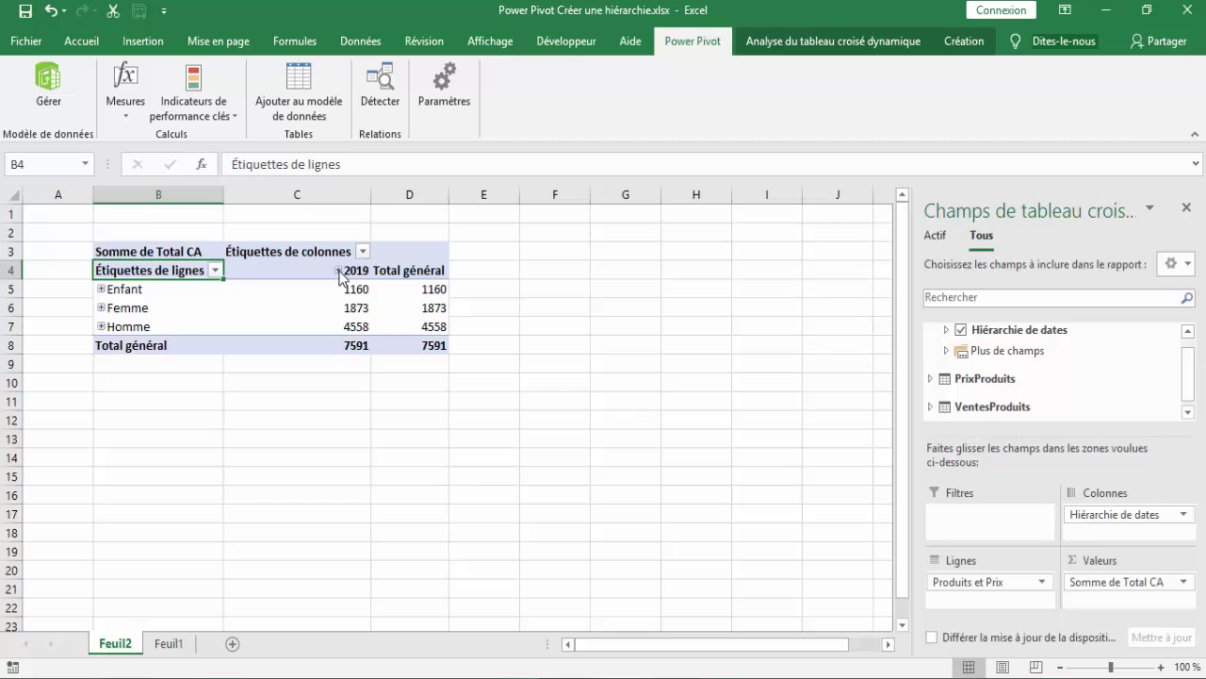
{"action": "left_click", "coordinate": [339, 271]}
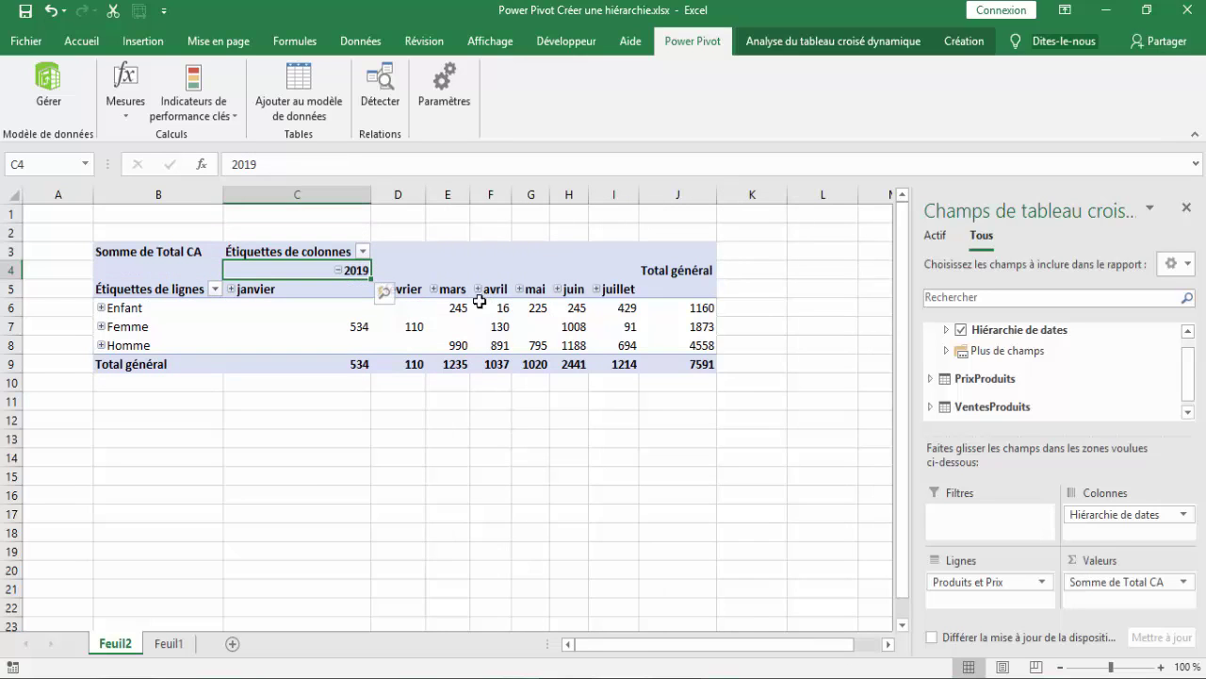
{"action": "double_click", "coordinate": [440, 292]}
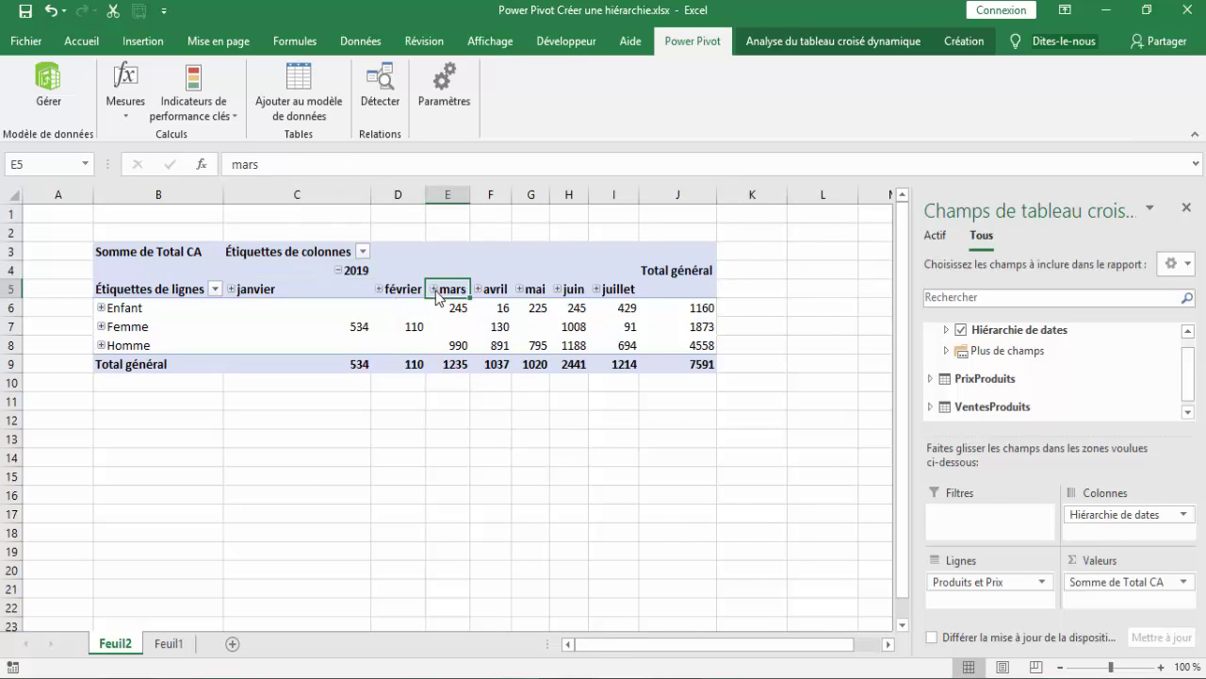
{"action": "left_click", "coordinate": [442, 308]}
{"action": "left_click", "coordinate": [524, 311]}
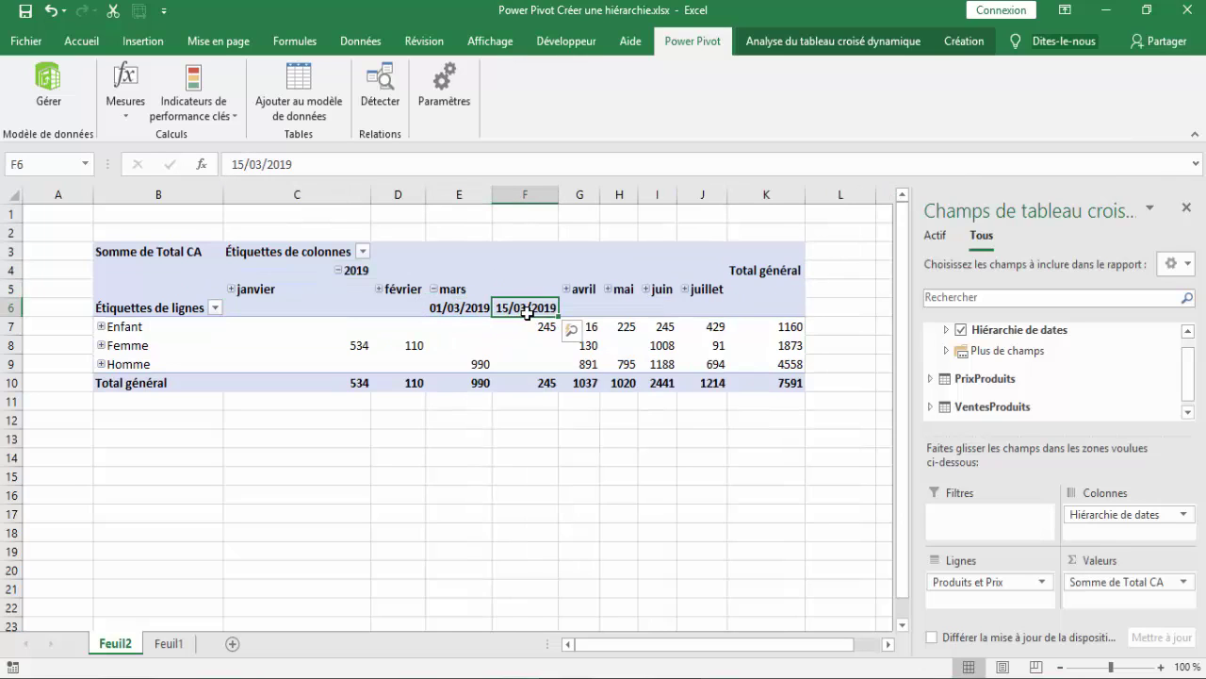
Expand Enfant to inspect the Chaussettes price-8 row across the dates
{"action": "left_click", "coordinate": [101, 326]}
{"action": "mouse_move", "coordinate": [113, 347]}
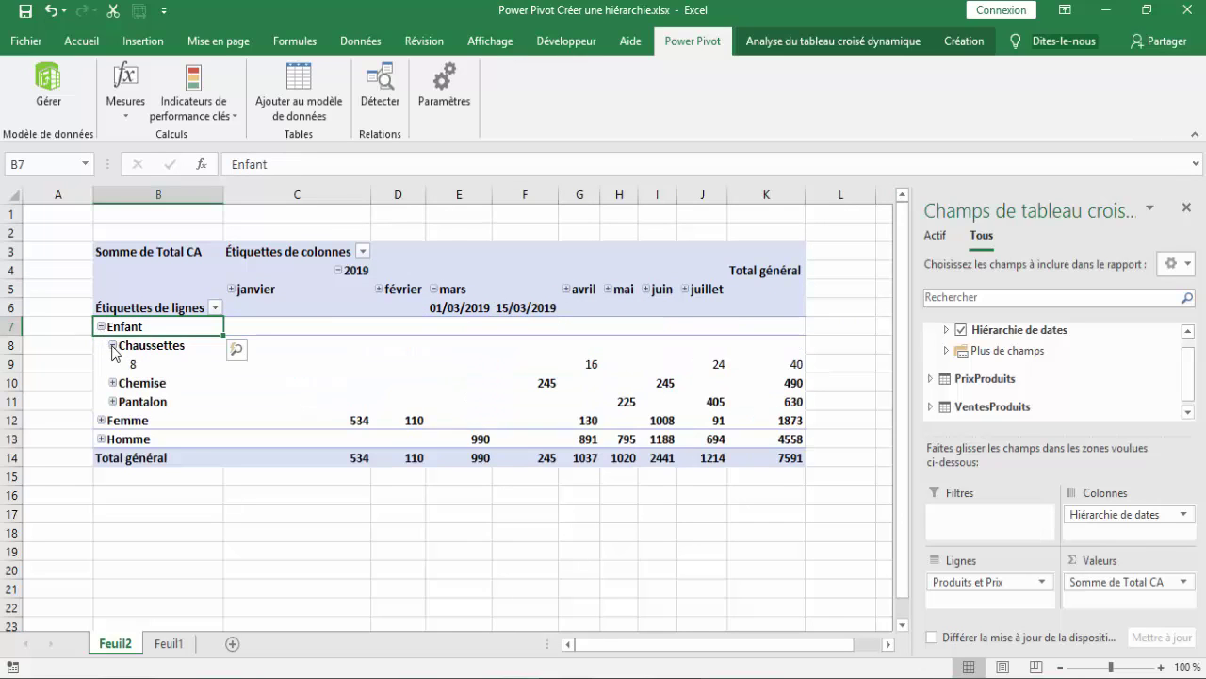
{"action": "left_click", "coordinate": [134, 363]}
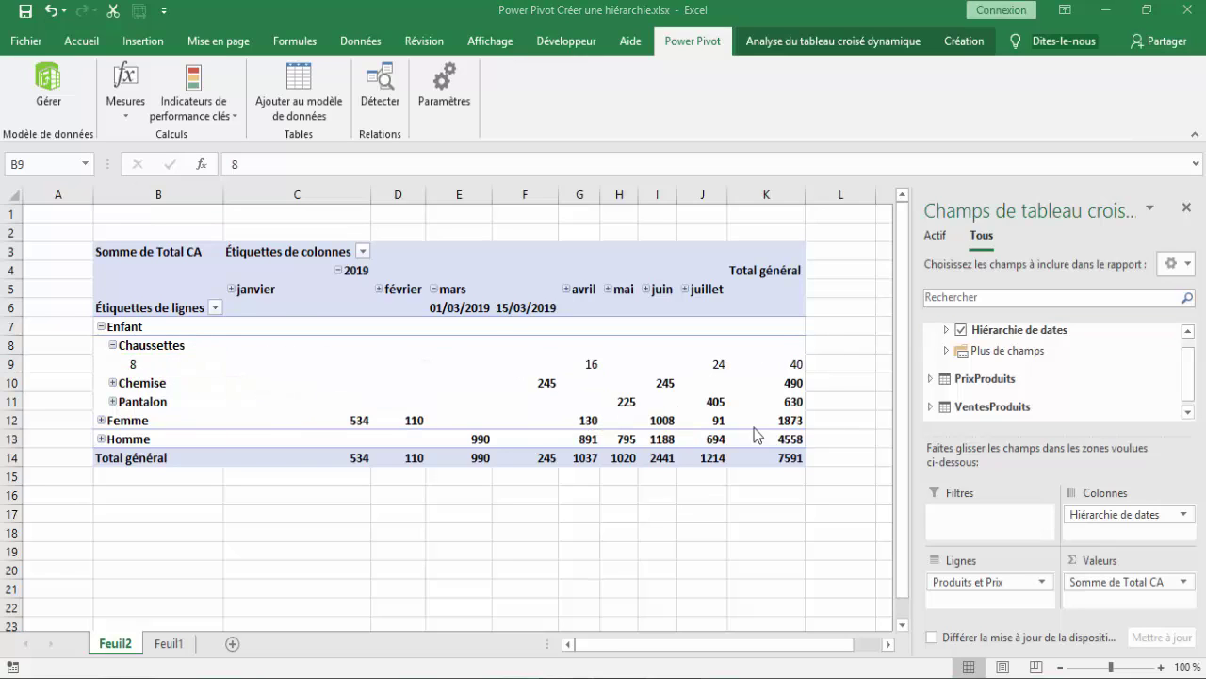
{"action": "left_click", "coordinate": [515, 363]}
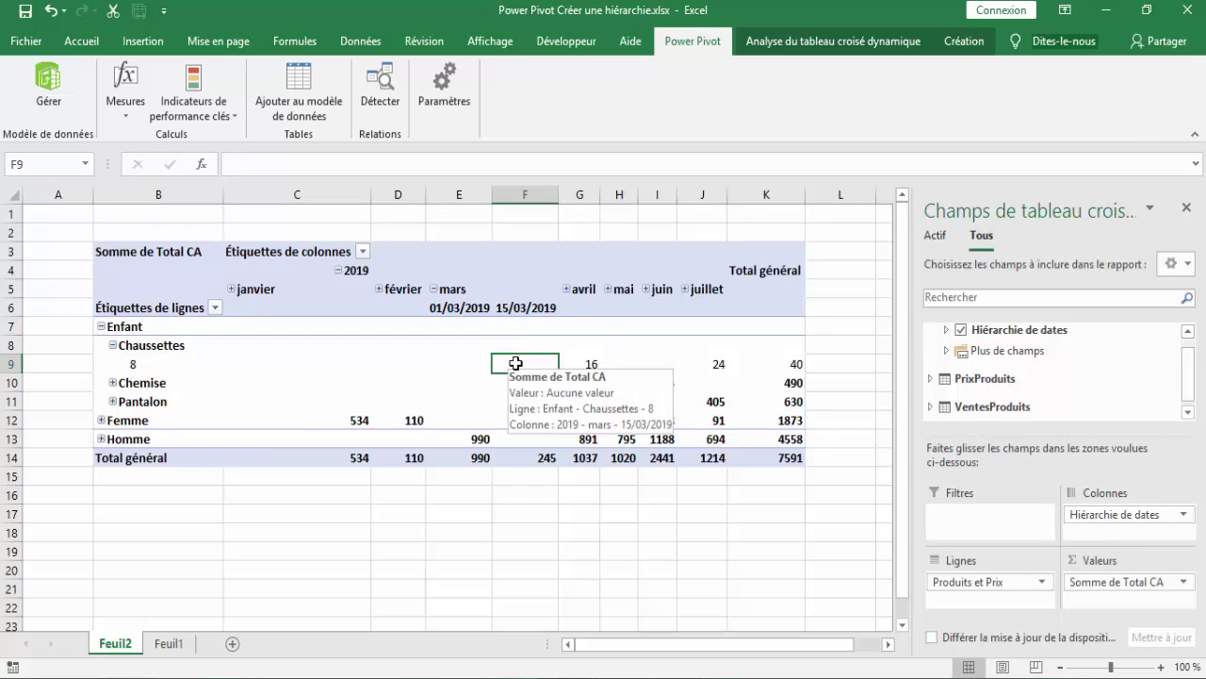
Collapse 2019 and Enfant, then check the 2019 totals sum to the 7591 grand total
{"action": "left_click", "coordinate": [338, 272]}
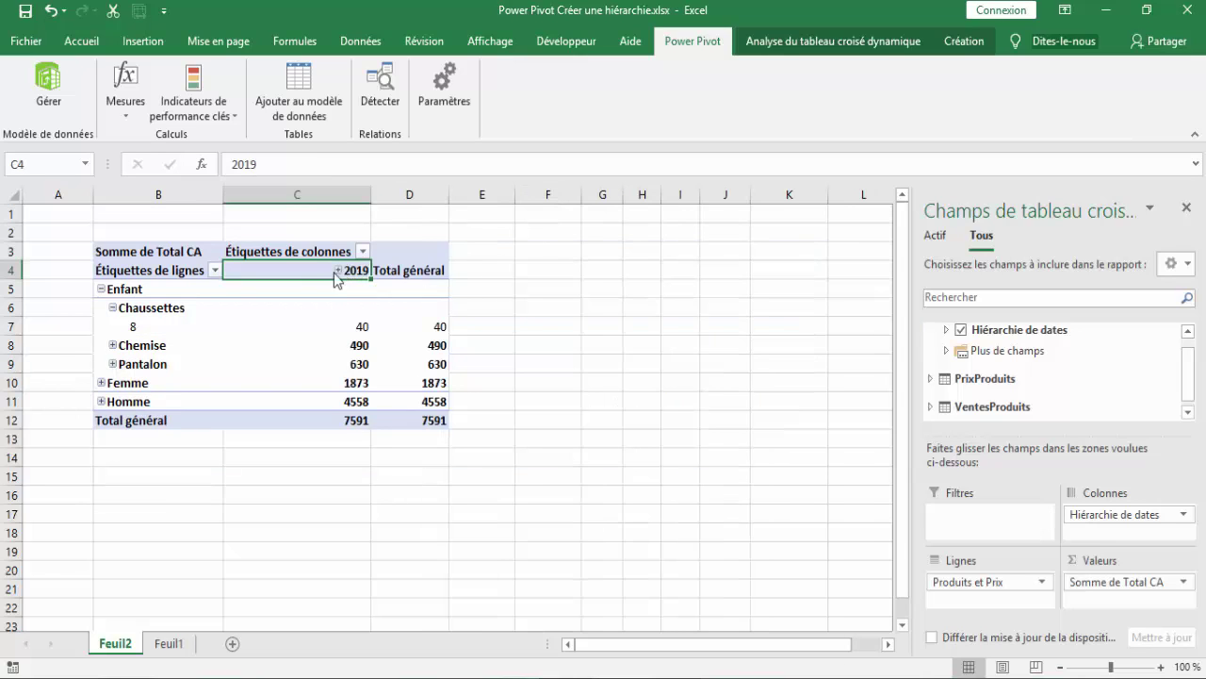
{"action": "left_click", "coordinate": [101, 290]}
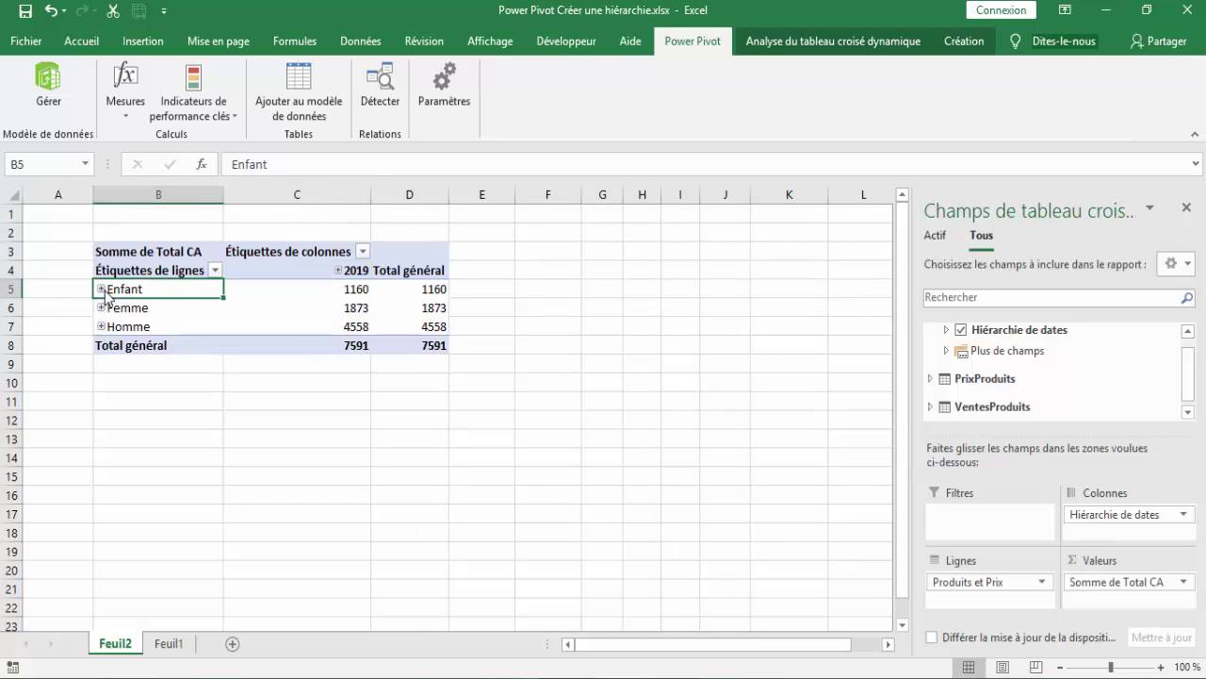
{"action": "left_click", "coordinate": [179, 309]}
{"action": "left_click_drag", "start_coordinate": [356, 293], "coordinate": [357, 328]}
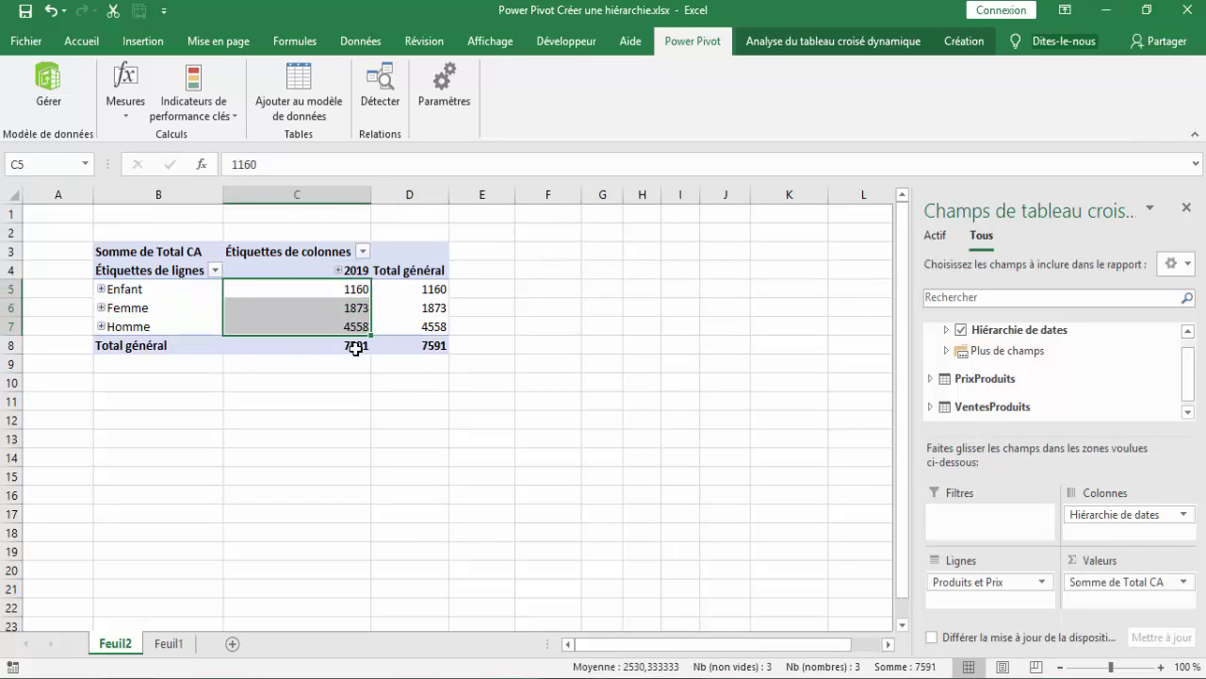
{"action": "left_click", "coordinate": [356, 345]}
{"action": "left_click", "coordinate": [424, 348]}
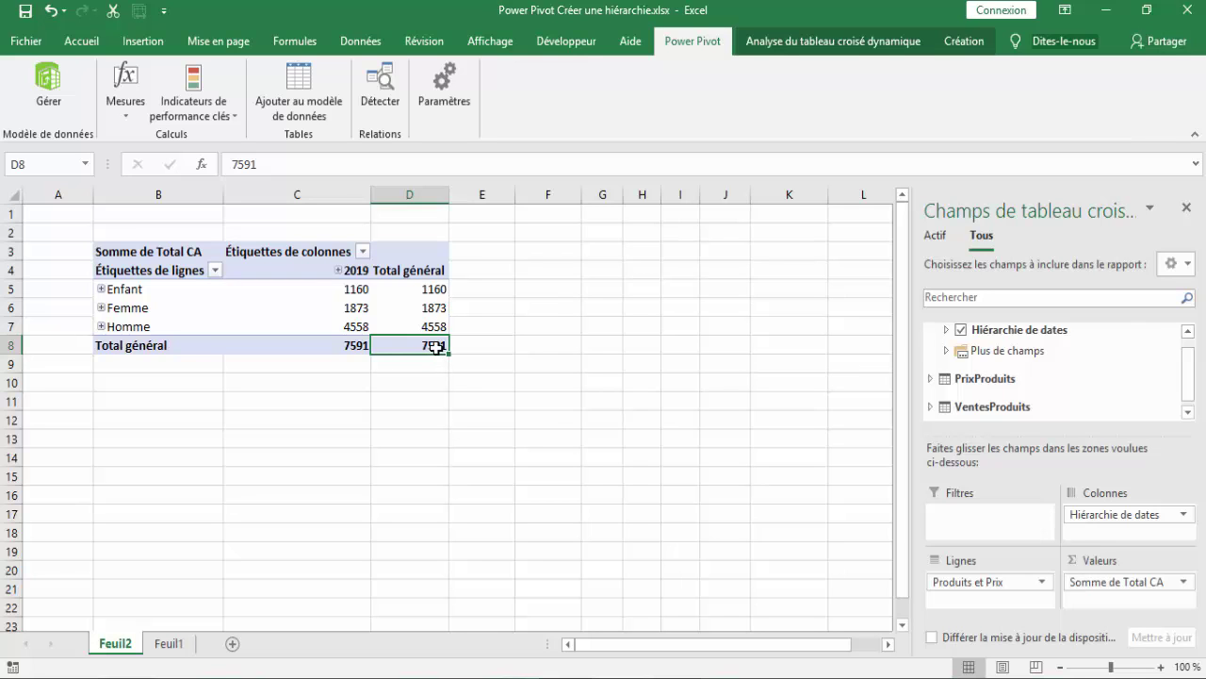
In Power Pivot's VentesProduits table, add a Somme de Total CA 2 sum measure (7591)
{"action": "left_click", "coordinate": [51, 94]}
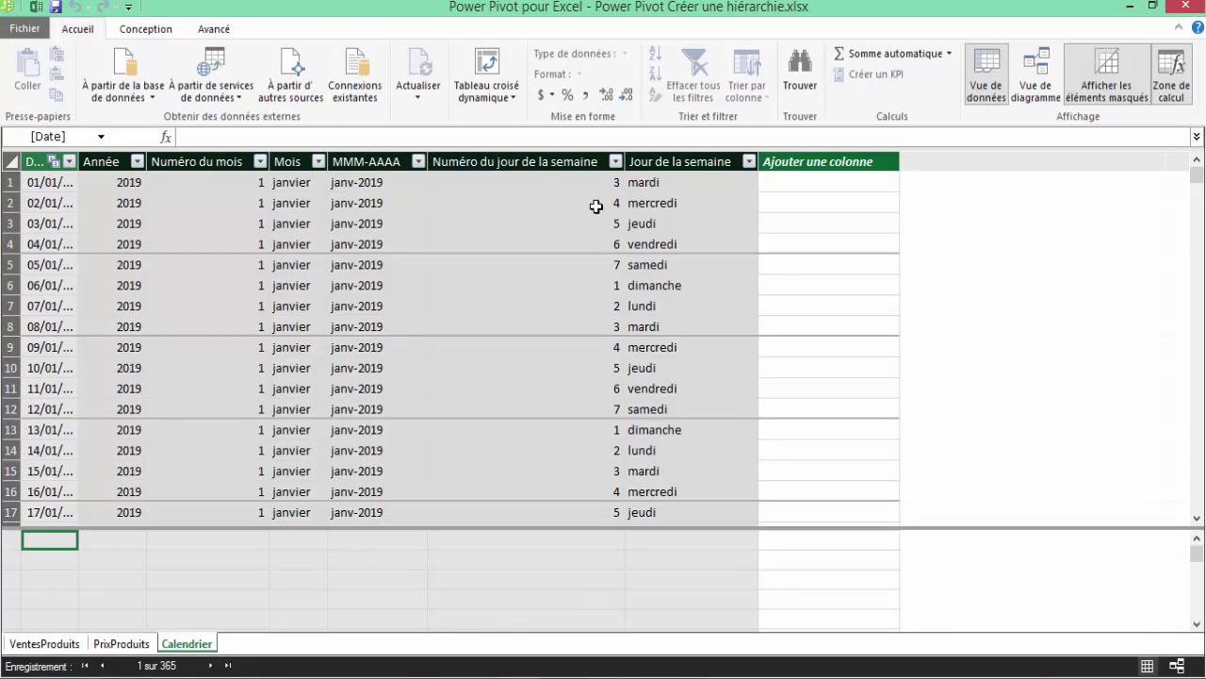
{"action": "left_click", "coordinate": [44, 643]}
{"action": "left_click", "coordinate": [701, 162]}
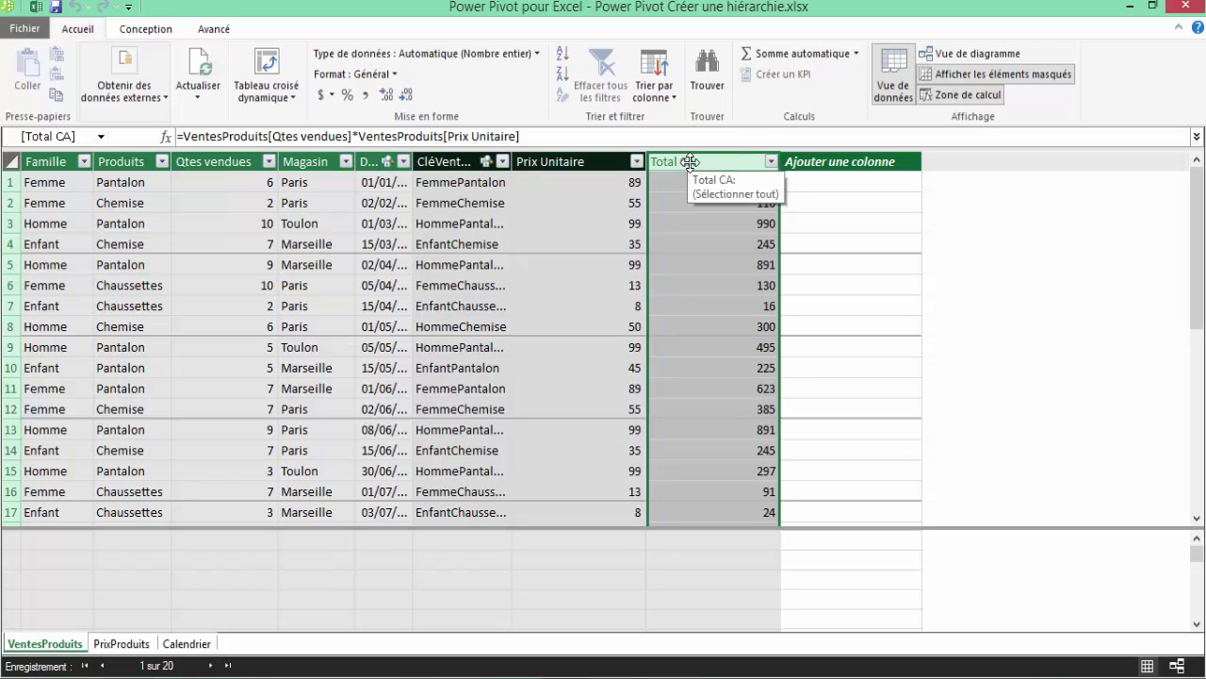
{"action": "left_click", "coordinate": [855, 54]}
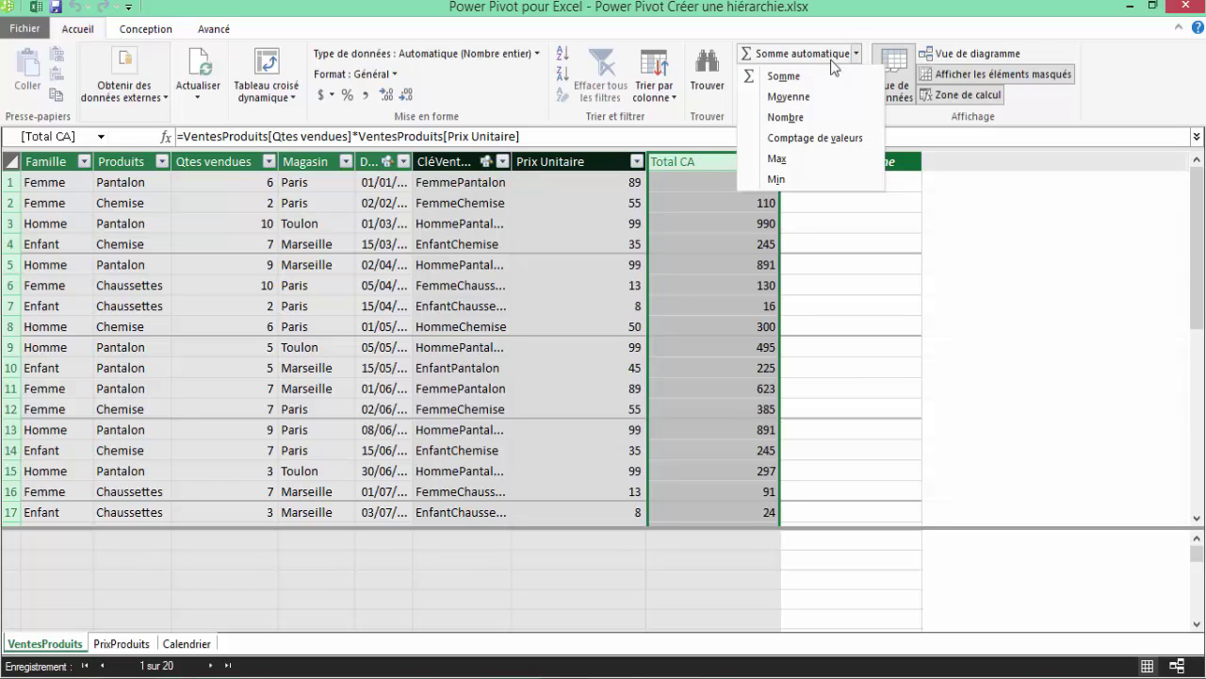
{"action": "left_click", "coordinate": [792, 79]}
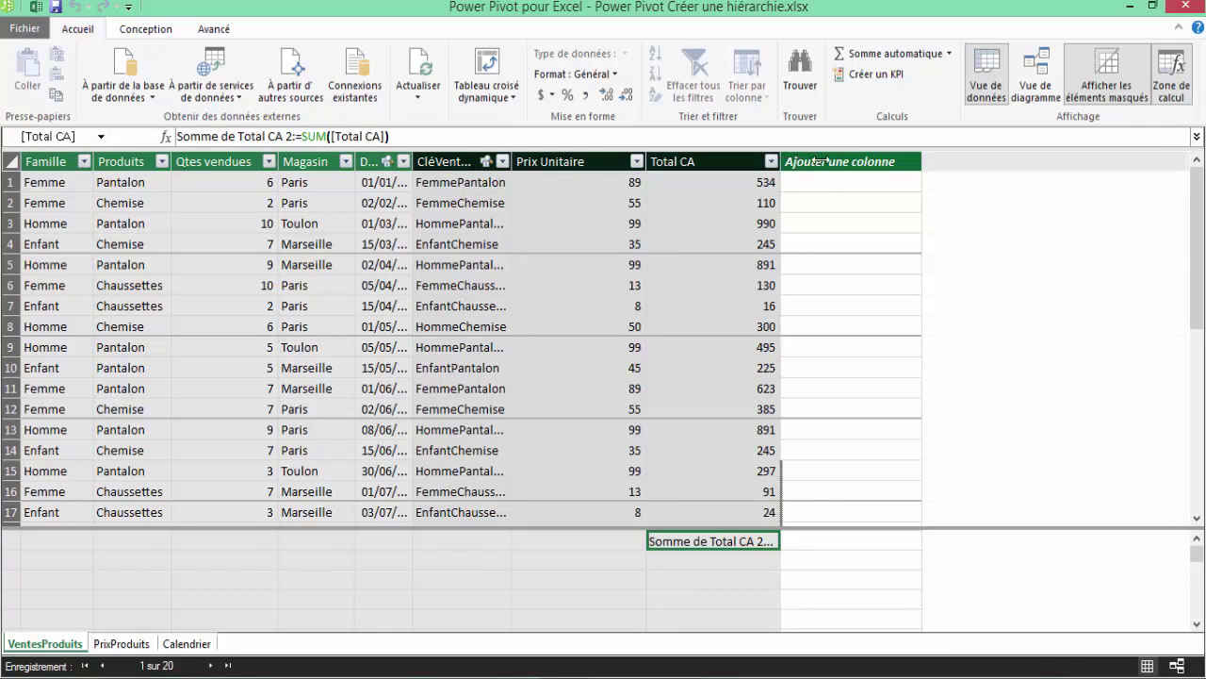
{"action": "left_click_drag", "start_coordinate": [779, 158], "coordinate": [839, 158]}
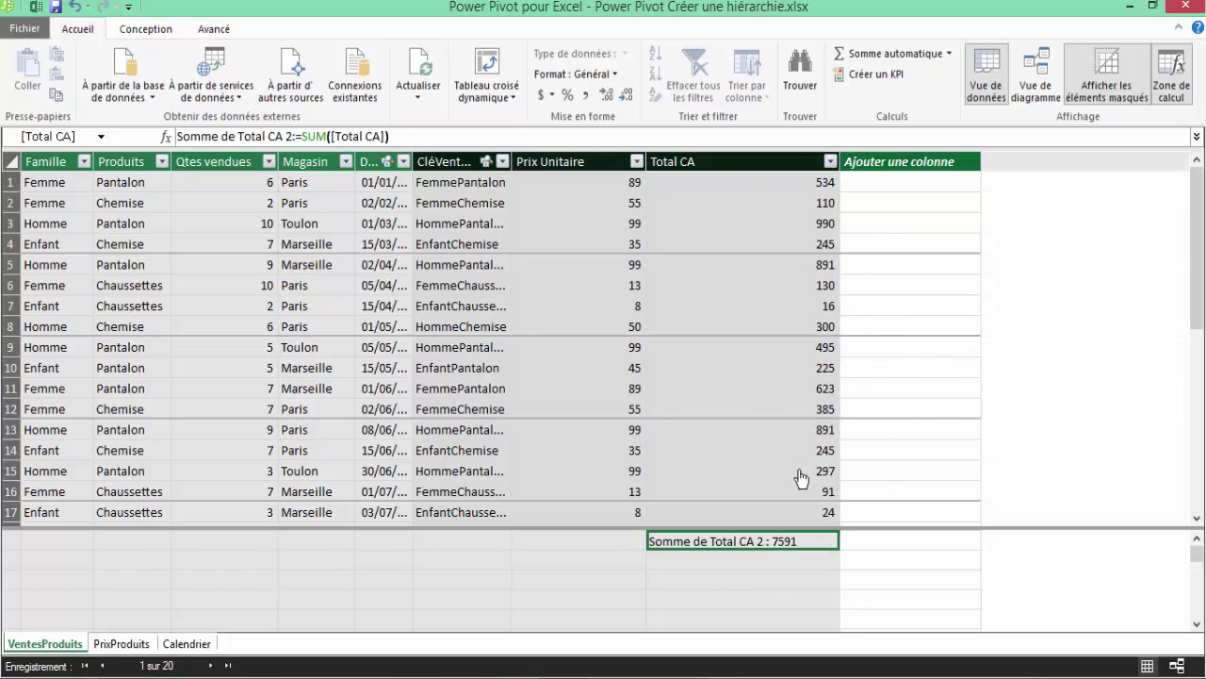
Delete the Somme de Total CA 2 measure from the data model
{"action": "right_click", "coordinate": [791, 540]}
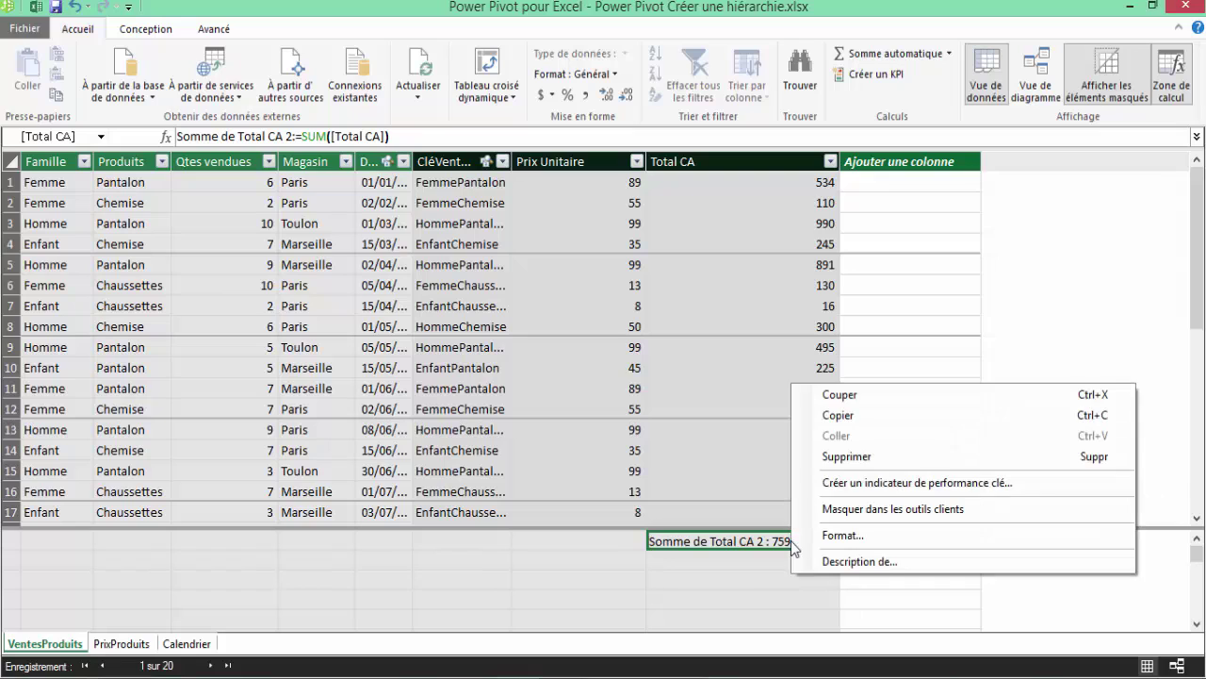
{"action": "left_click", "coordinate": [835, 458]}
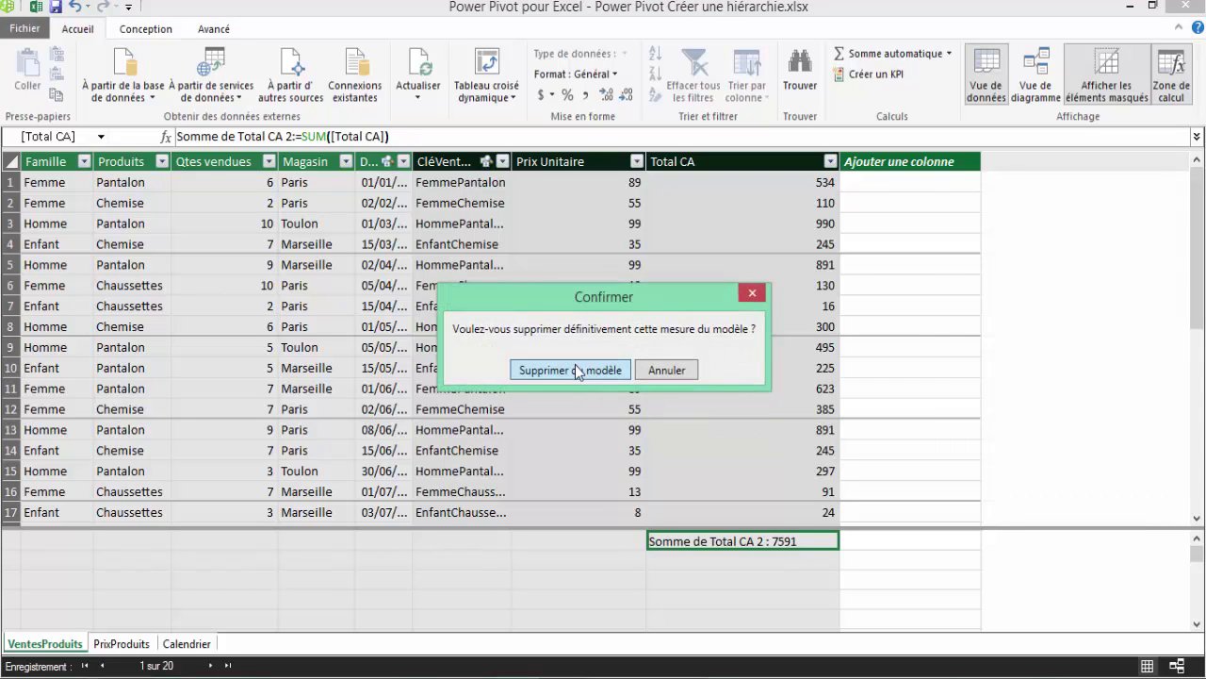
{"action": "left_click", "coordinate": [577, 371]}
{"action": "left_click", "coordinate": [538, 367]}
{"action": "left_click", "coordinate": [400, 315]}
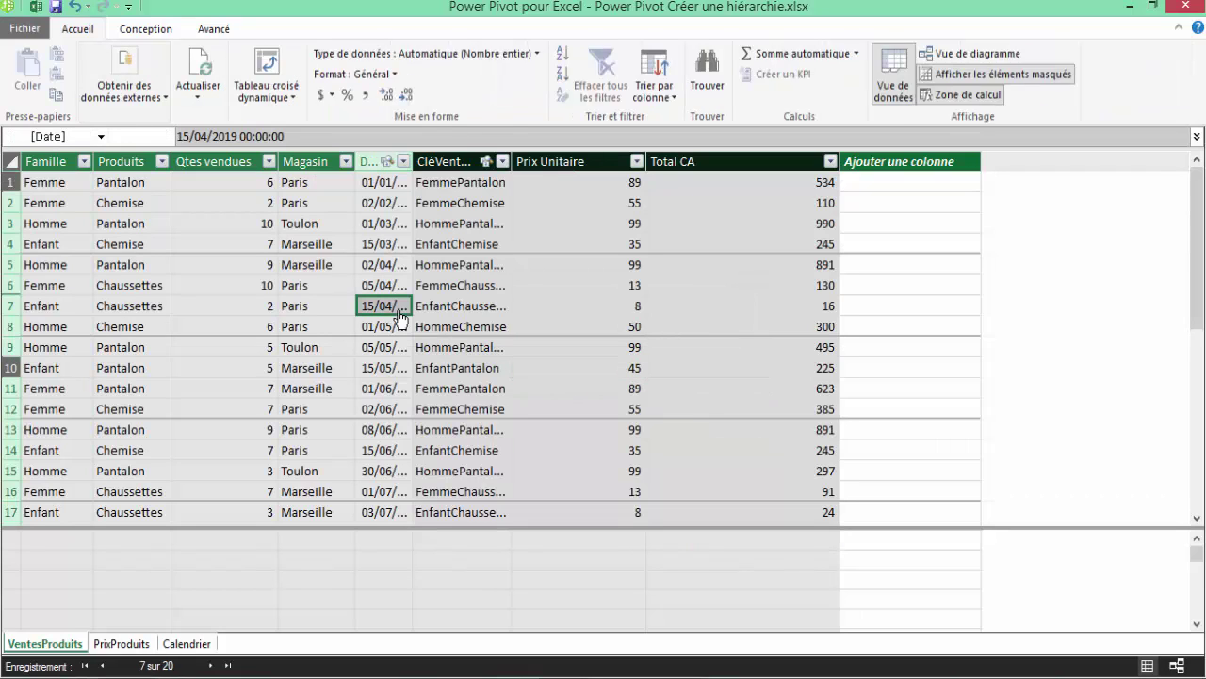